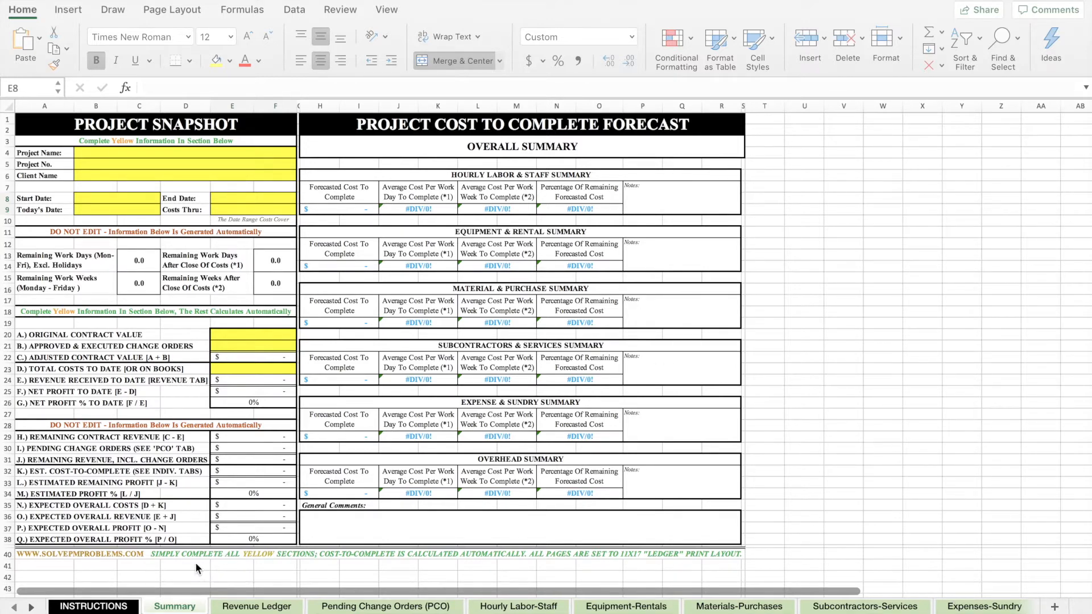
Fill in the Summary sheet's project name as Project ABC and the project number as 123456
{"action": "left_click", "coordinate": [100, 607]}
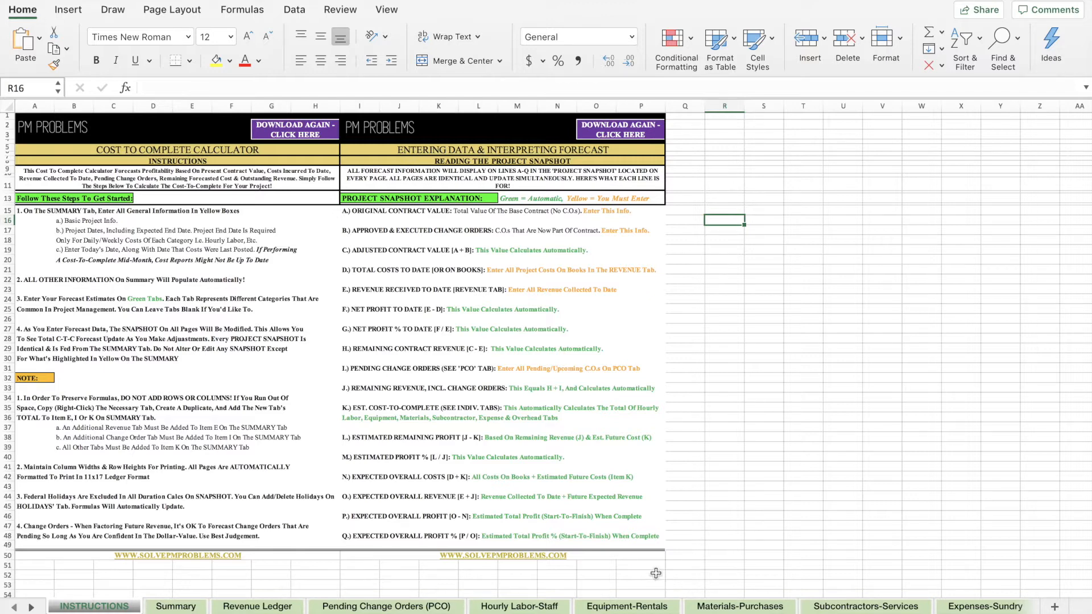
{"action": "left_click", "coordinate": [175, 606]}
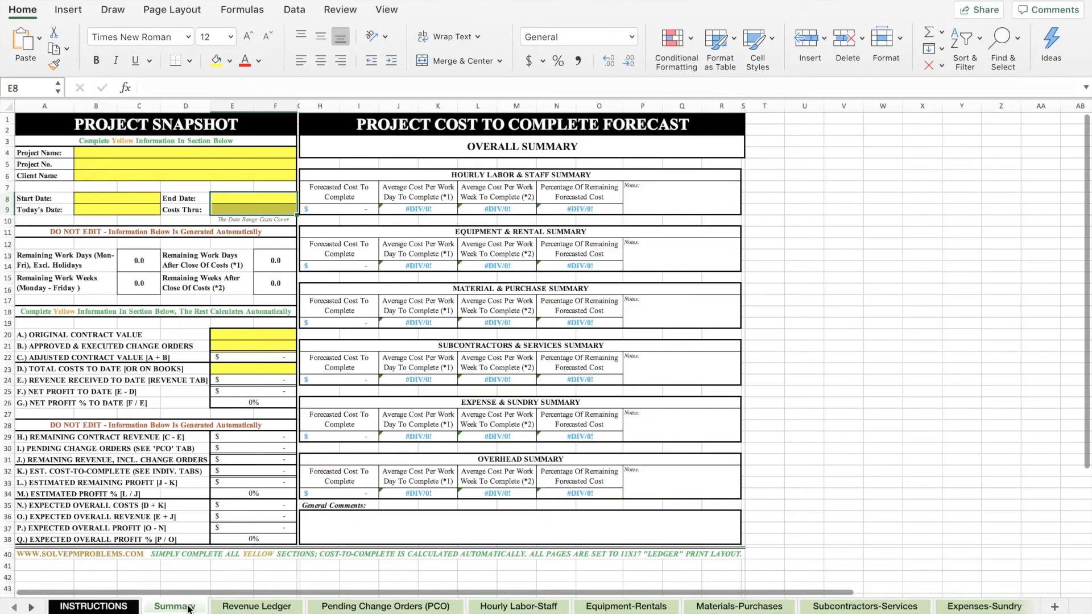
{"action": "left_click", "coordinate": [154, 151]}
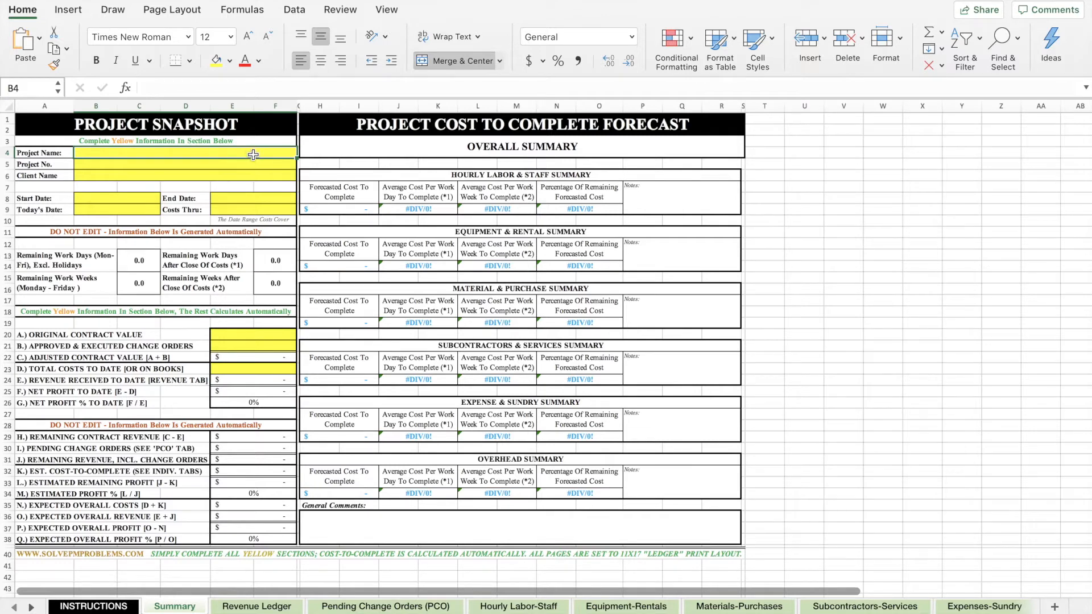
{"action": "type", "text": "P"}
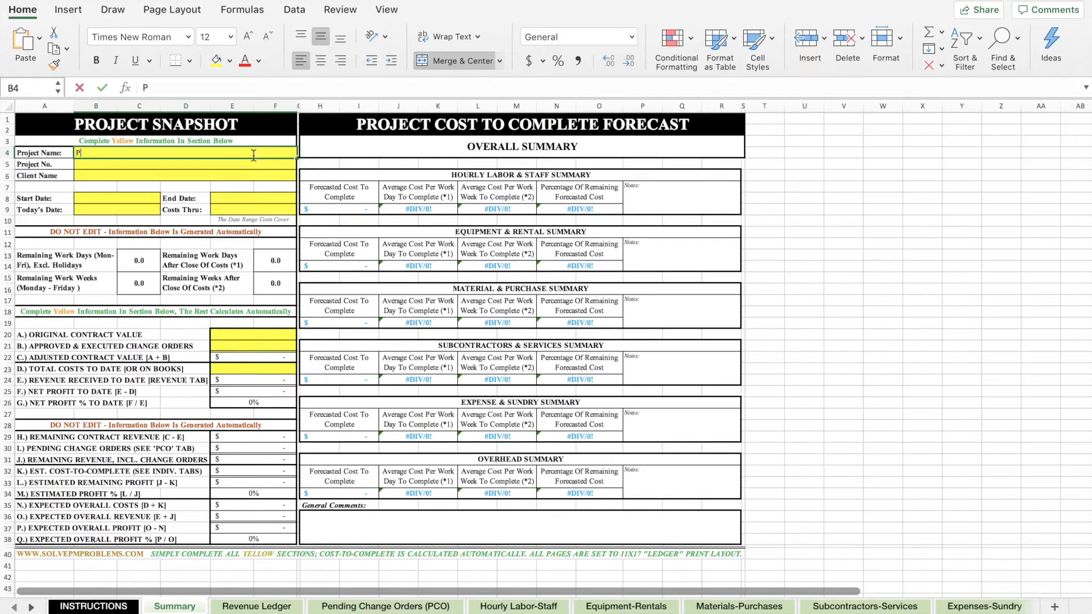
{"action": "type", "text": "roject ABC"}
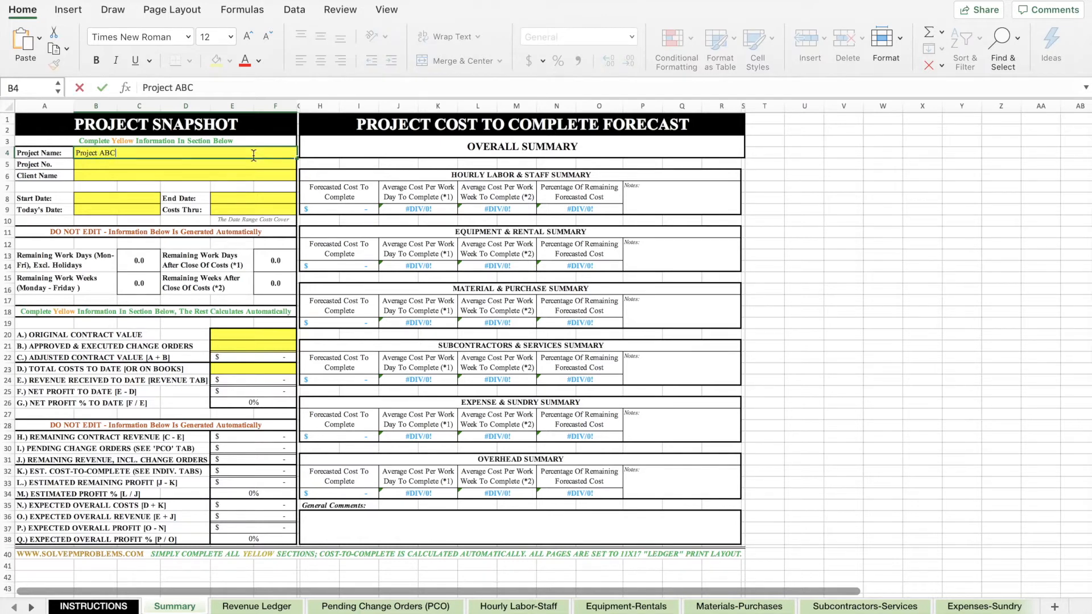
{"action": "key", "text": "Return"}
{"action": "type", "text": "123456"}
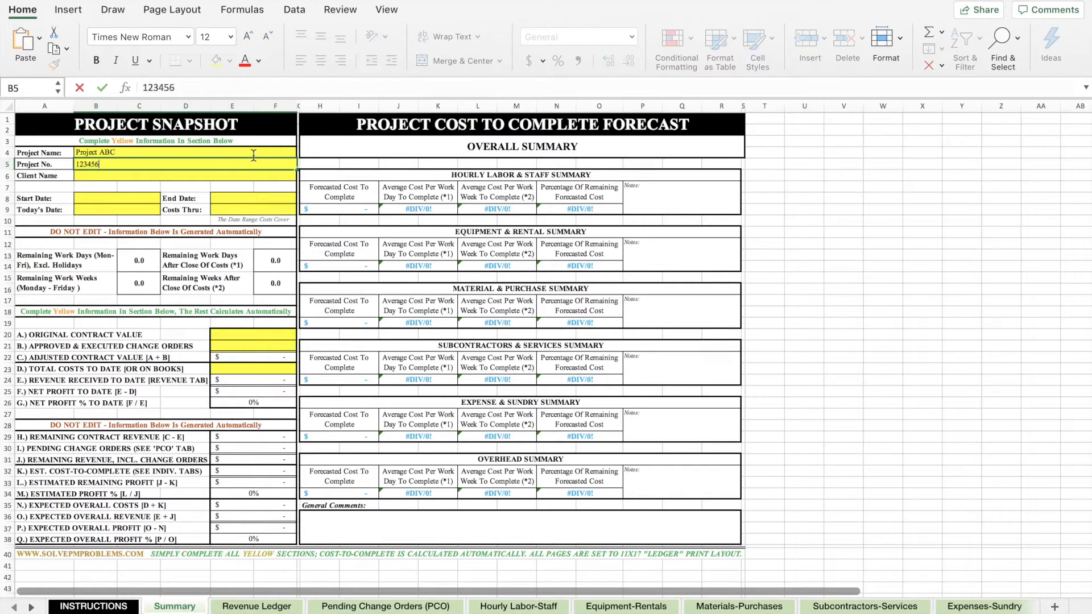
{"action": "key", "text": "Return"}
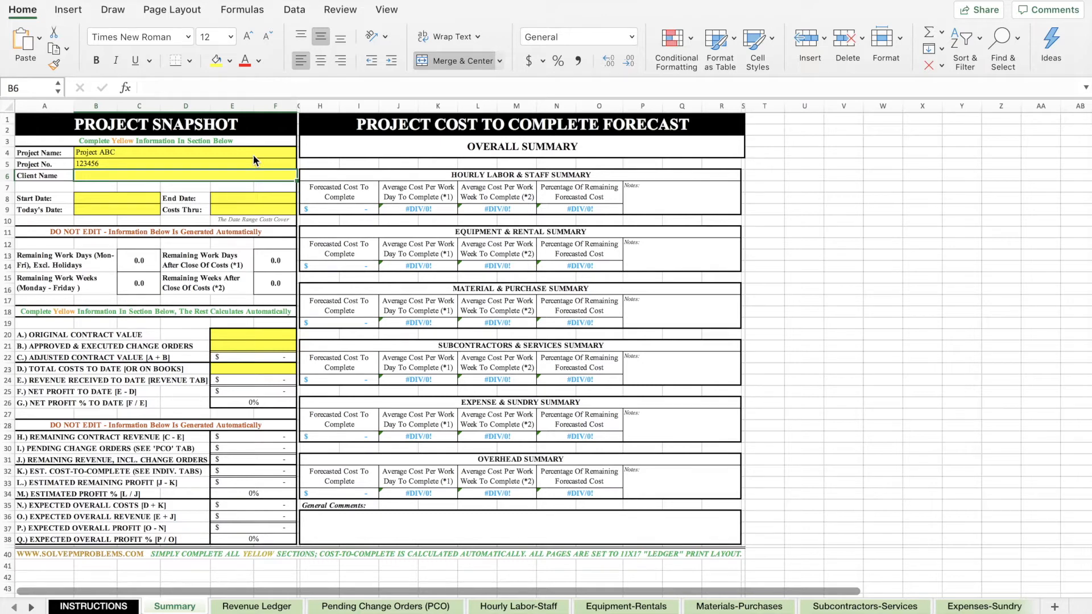
Enter Top Secret Agency as the client name in the project snapshot
{"action": "type", "text": "Top Se"}
{"action": "type", "text": "ct"}
{"action": "type", "text": "re"}
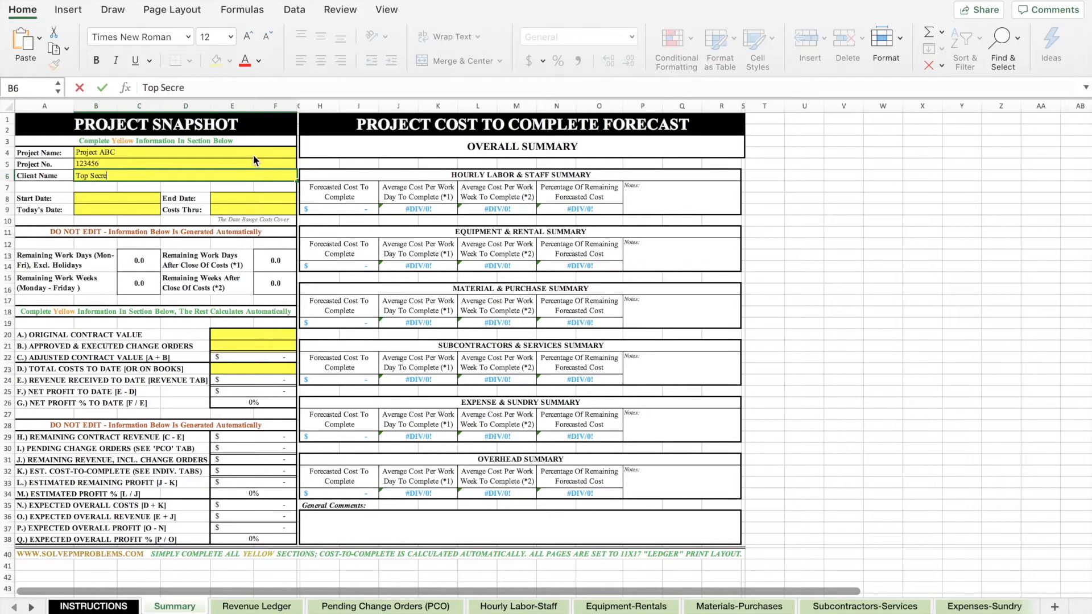
{"action": "type", "text": "t Agency"}
{"action": "key", "text": "Return"}
{"action": "key", "text": "Return"}
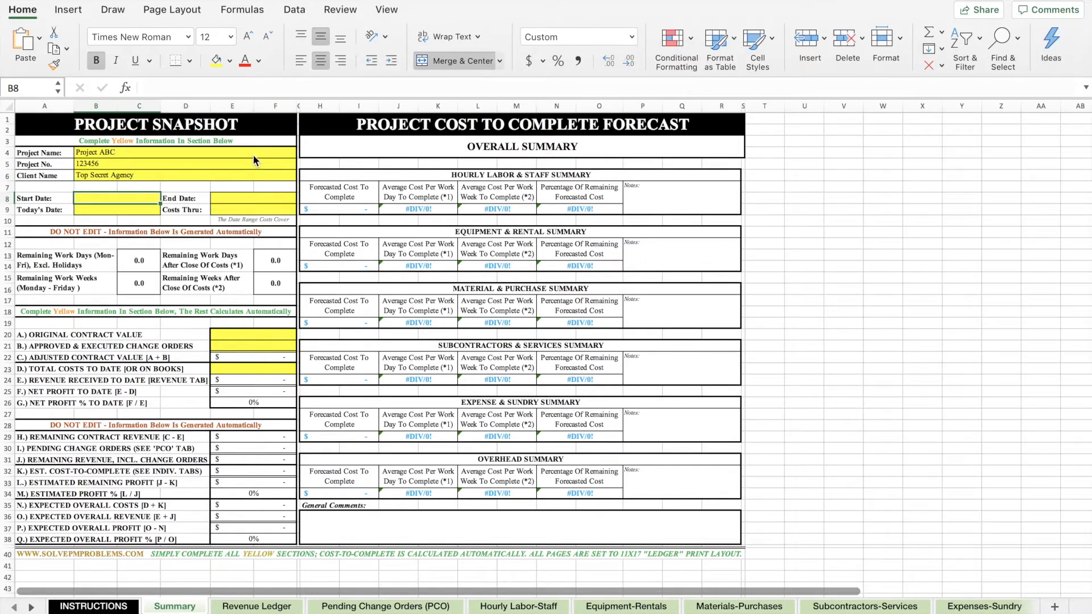
Set the project's start date to 1/1/2020 and its end date to 12/31/2020
{"action": "type", "text": "1/1/2020"}
{"action": "key", "text": "Return"}
{"action": "key", "text": "Up"}
{"action": "key", "text": "Tab"}
{"action": "type", "text": "12/31/2020"}
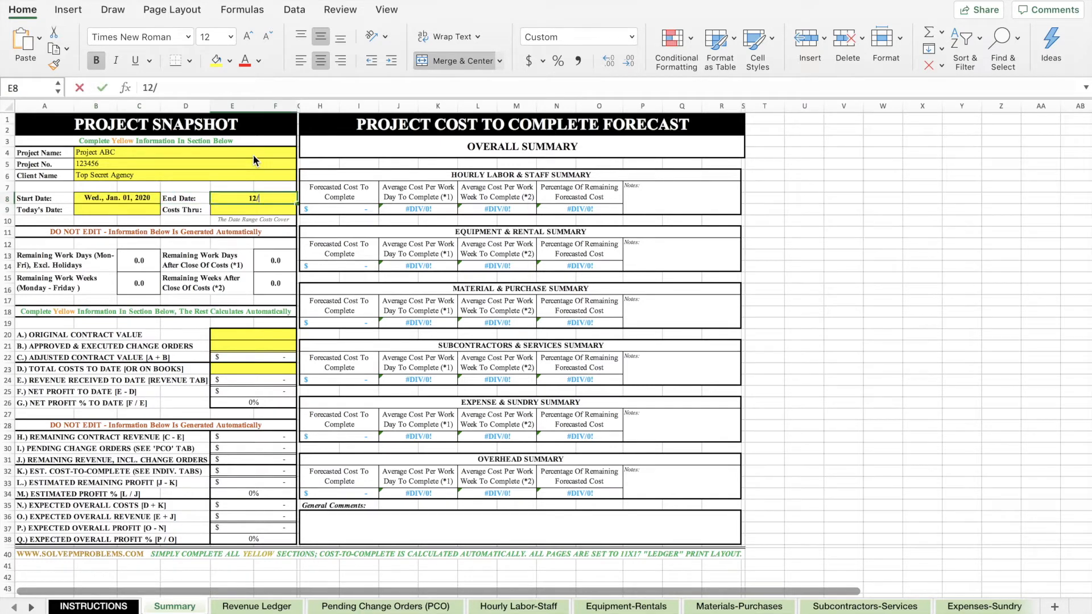
{"action": "key", "text": "Return"}
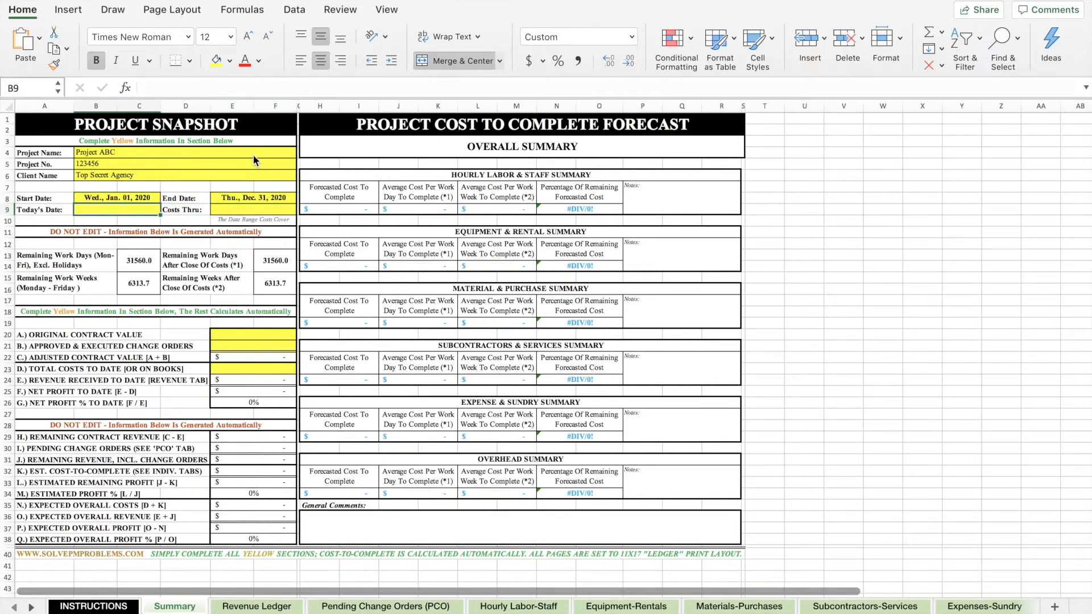
Set today's date to 7/6/2020 and the costs-through date to 6/30/2020
{"action": "type", "text": "7/6/2020"}
{"action": "key", "text": "Tab"}
{"action": "key", "text": "Tab"}
{"action": "type", "text": "6/30/2020"}
{"action": "key", "text": "Return"}
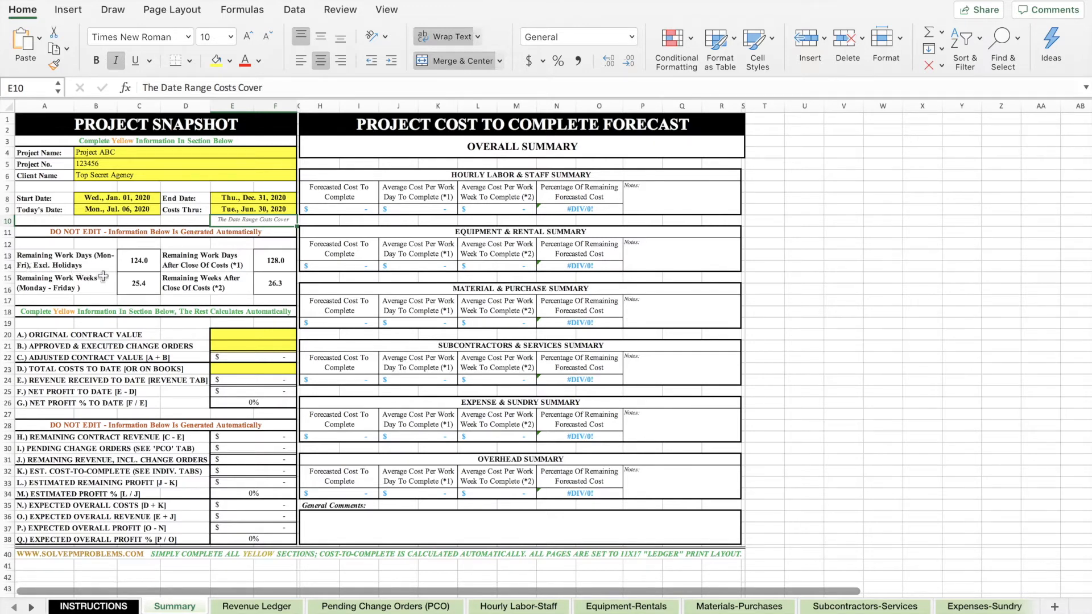
Review the federal holiday list on the HOLIDAYS sheet and return to the Summary sheet
{"action": "left_click", "coordinate": [32, 607]}
{"action": "left_click", "coordinate": [32, 608]}
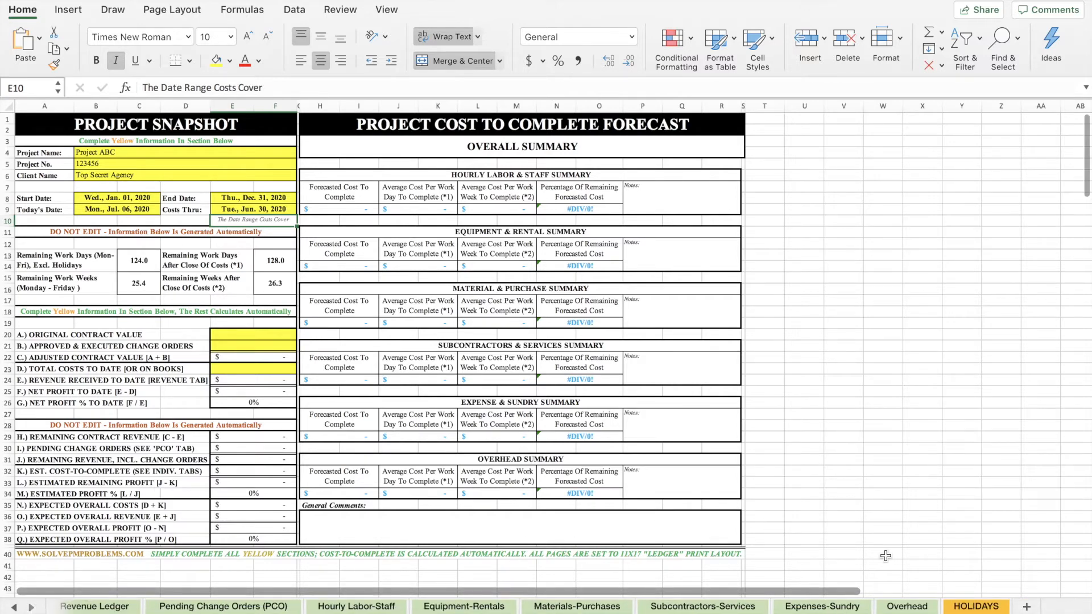
{"action": "left_click", "coordinate": [976, 606]}
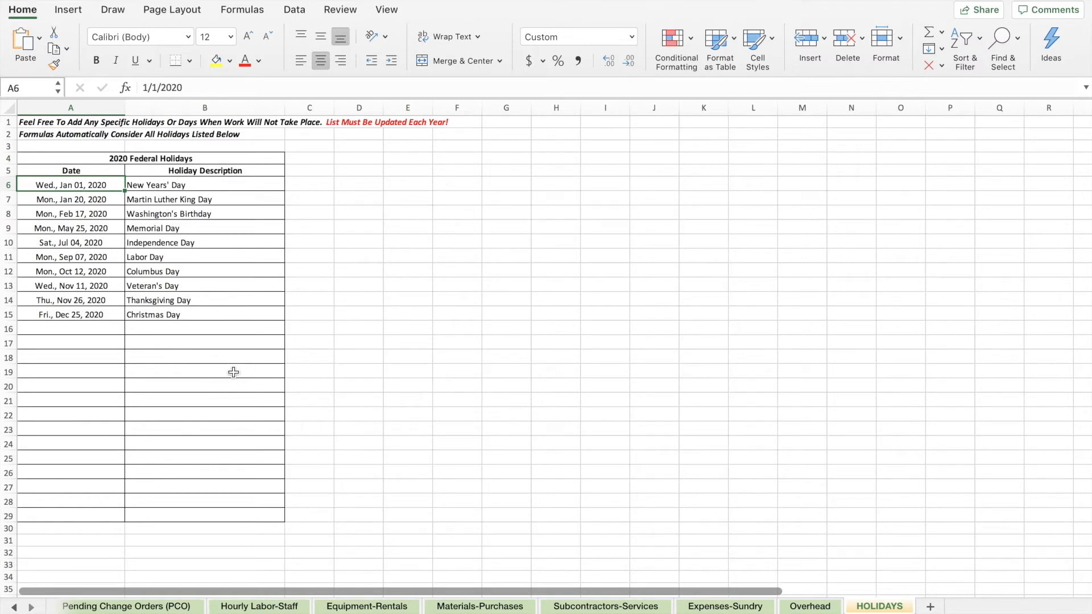
{"action": "left_click", "coordinate": [14, 607]}
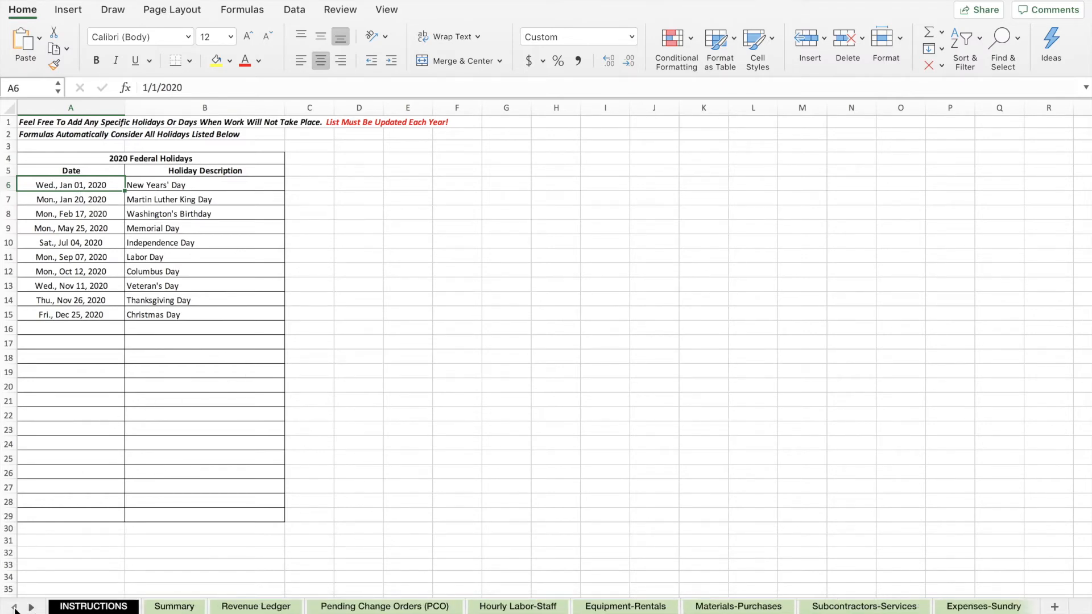
{"action": "left_click", "coordinate": [178, 607]}
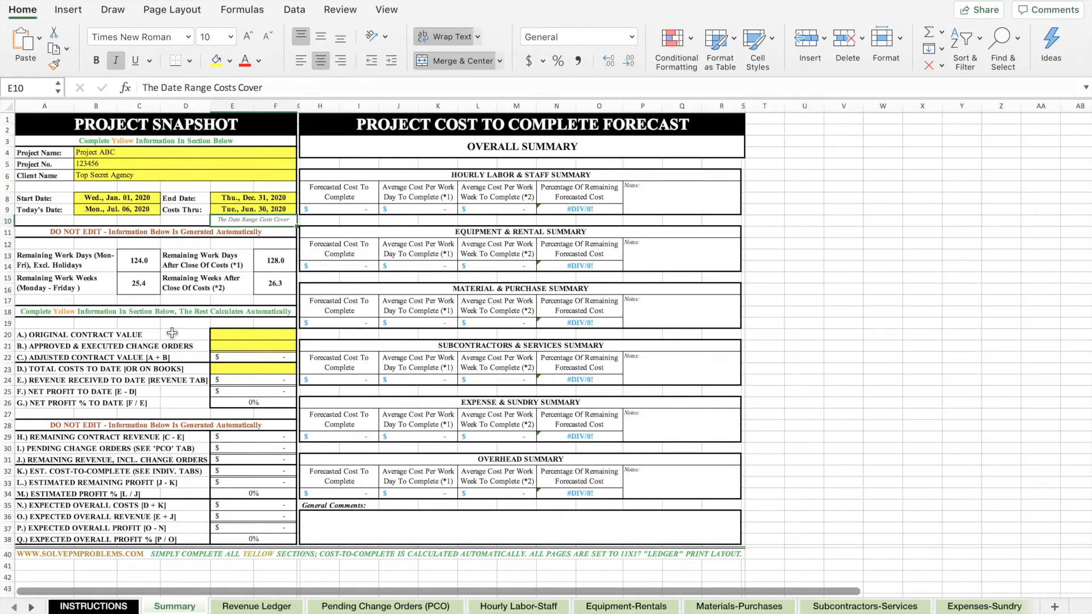
Enter an original contract value of 1,000,000 and approved and executed change orders of 175,000
{"action": "left_click", "coordinate": [230, 335]}
{"action": "type", "text": "1,000,000000"}
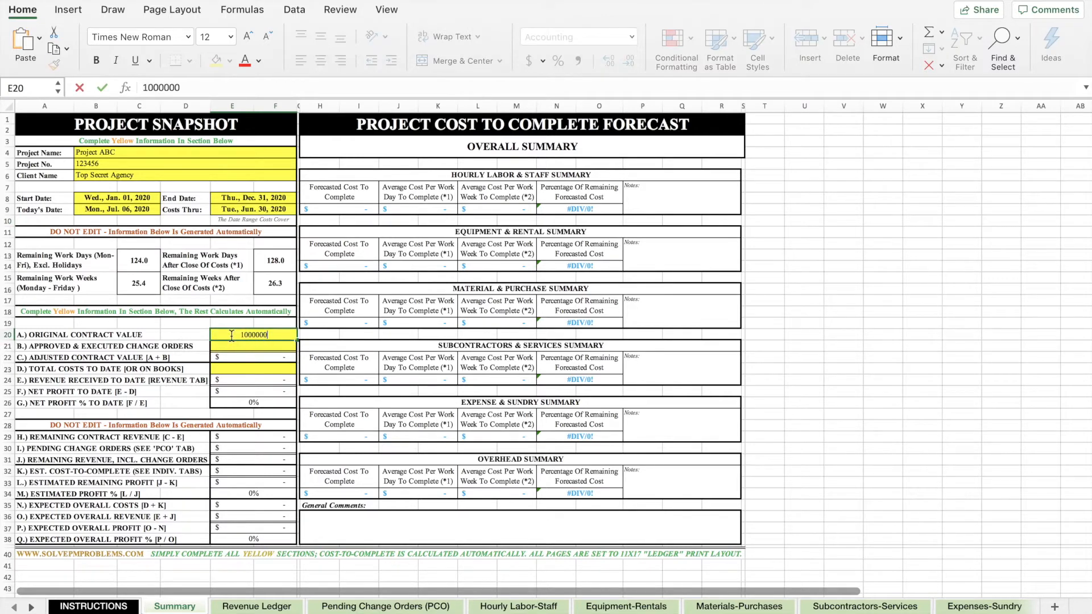
{"action": "key", "text": "Return"}
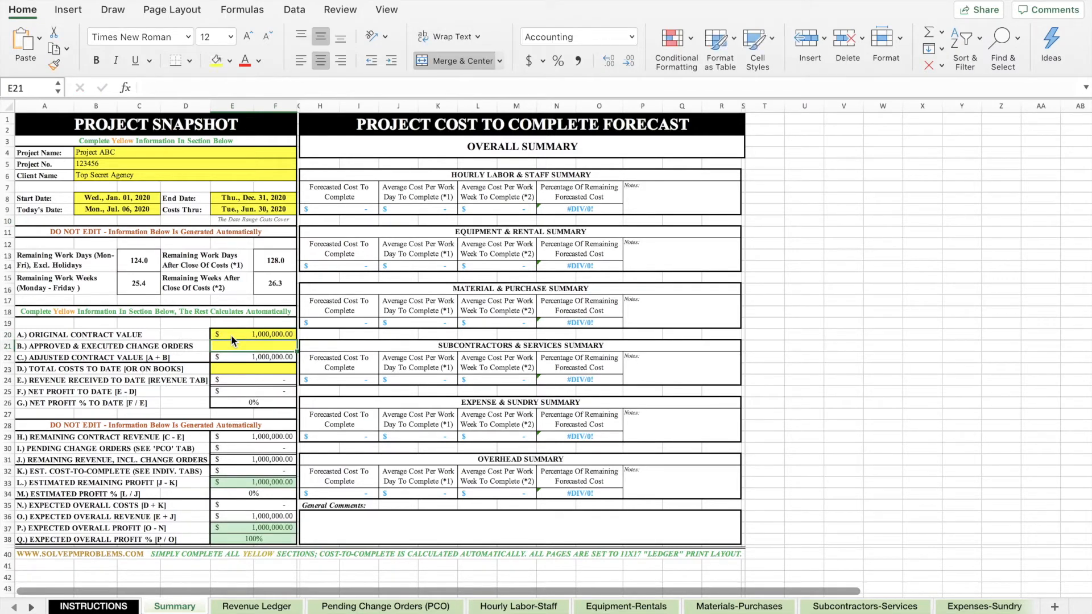
{"action": "type", "text": "175000"}
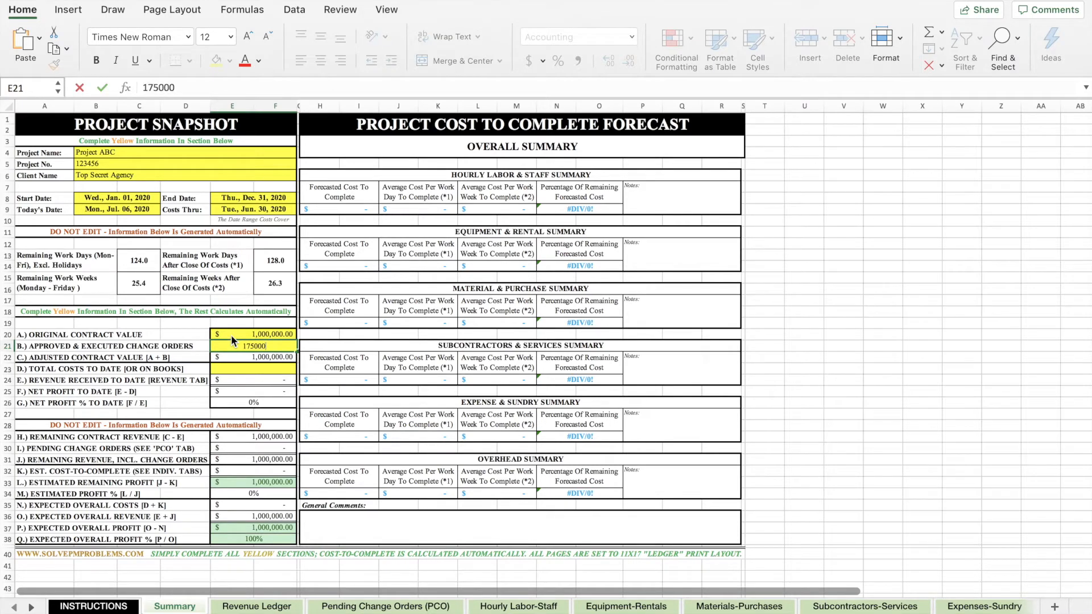
{"action": "key", "text": "Return"}
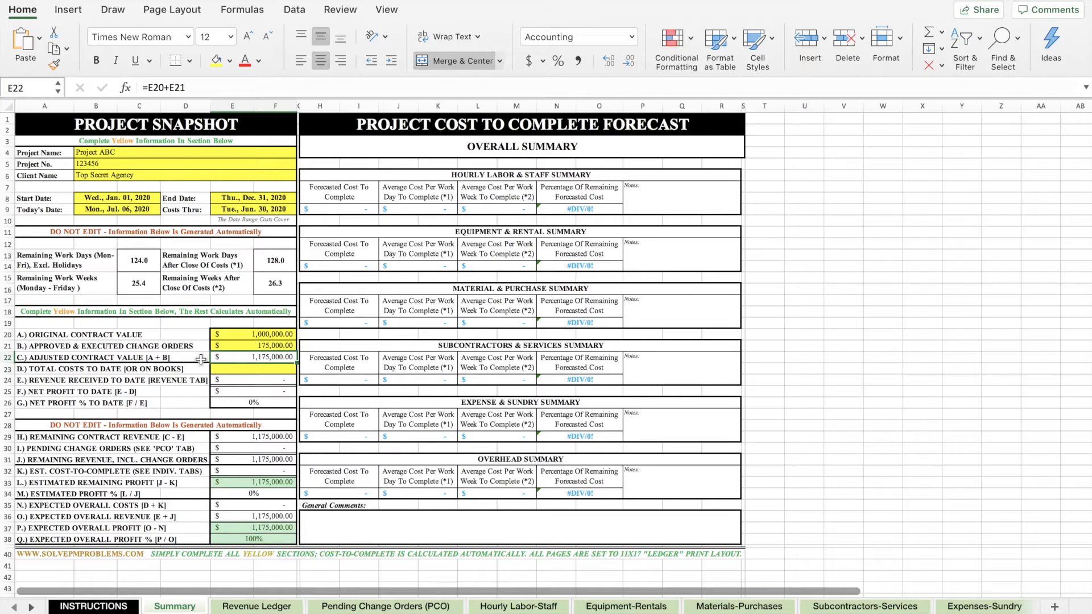
Enter 410,000 as the total costs to date in the project snapshot
{"action": "left_click", "coordinate": [217, 369]}
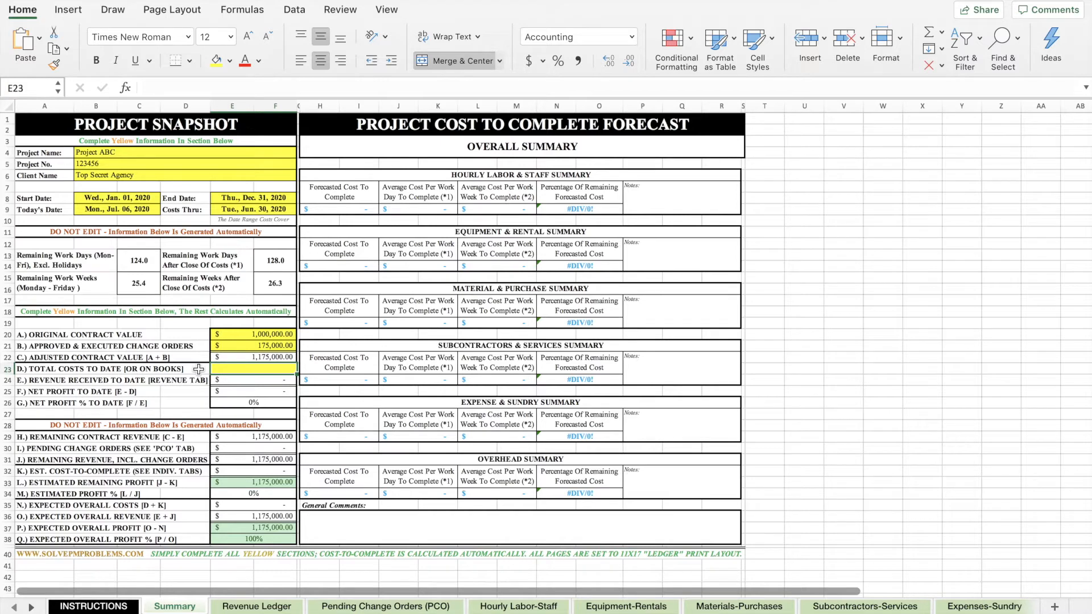
{"action": "type", "text": "410000"}
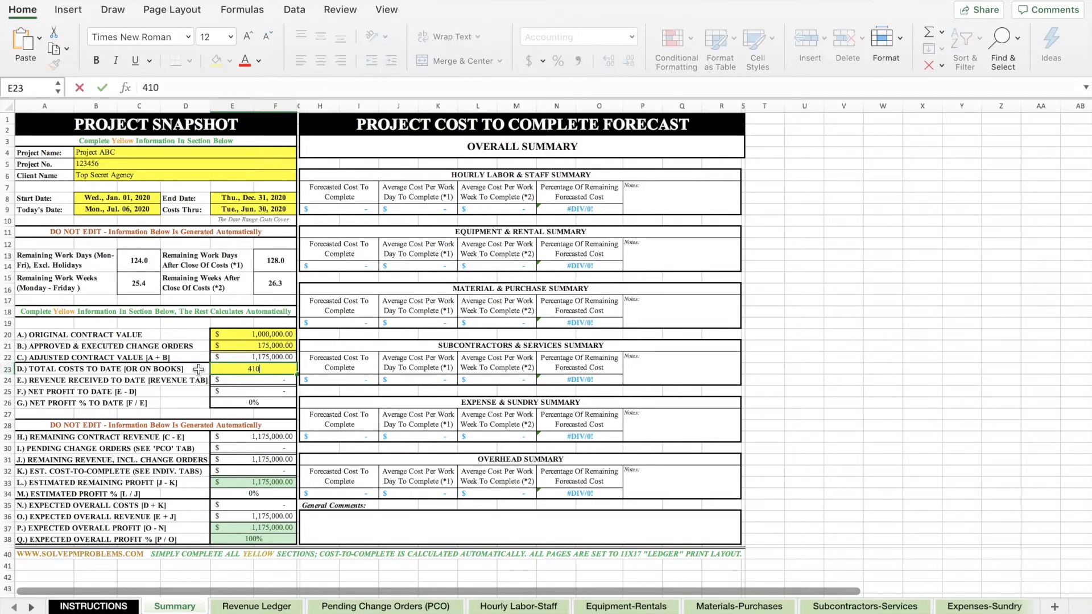
{"action": "key", "text": "Return"}
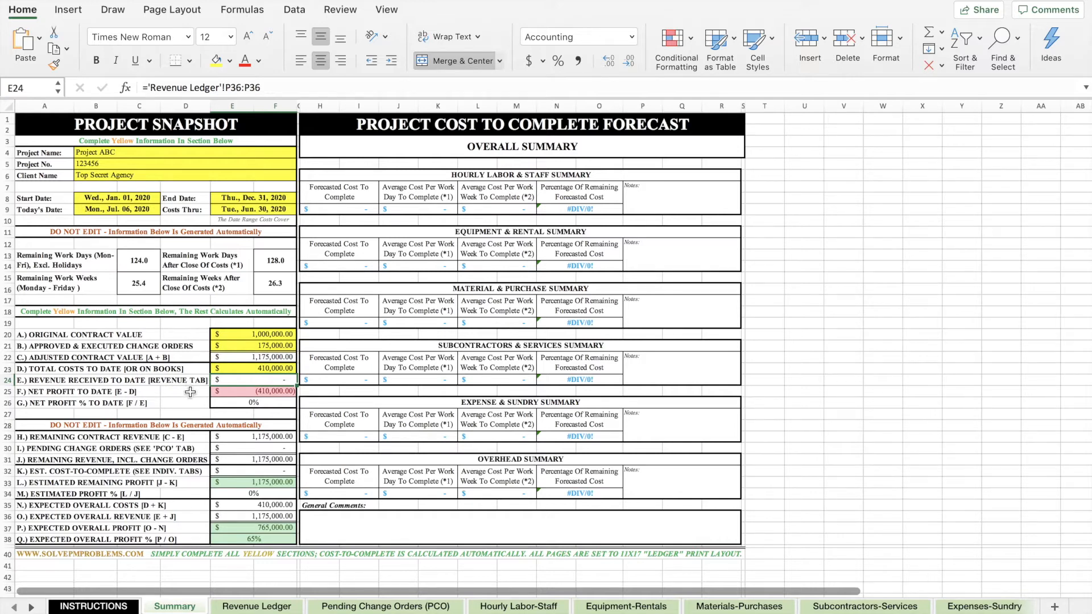
Enter 2/7 as the deposit date in the first row of the Revenue Ledger sheet
{"action": "left_click", "coordinate": [257, 607]}
{"action": "left_click", "coordinate": [382, 220]}
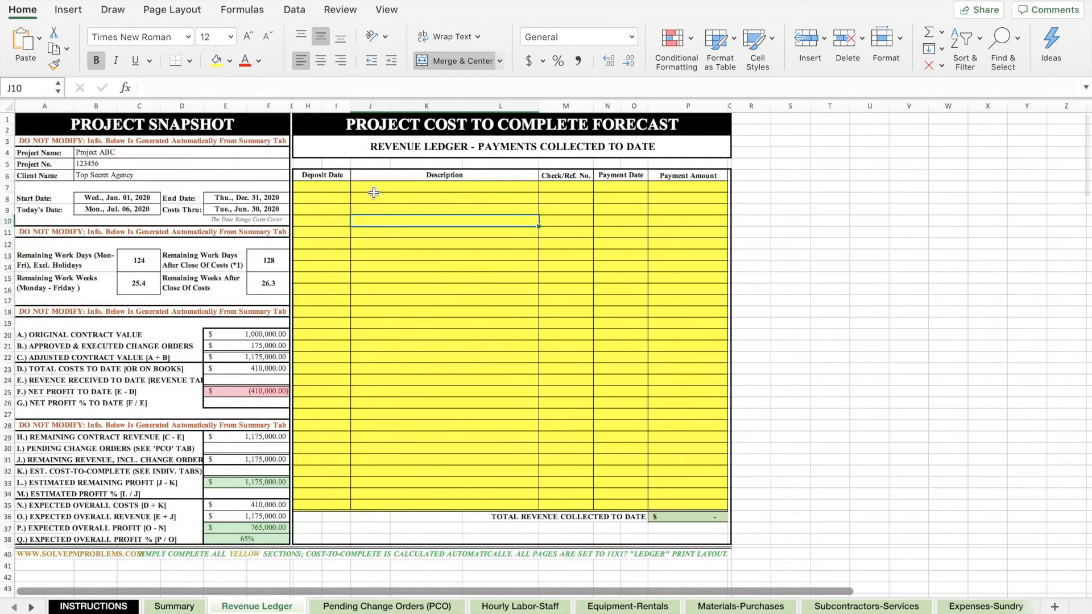
{"action": "left_click", "coordinate": [347, 188]}
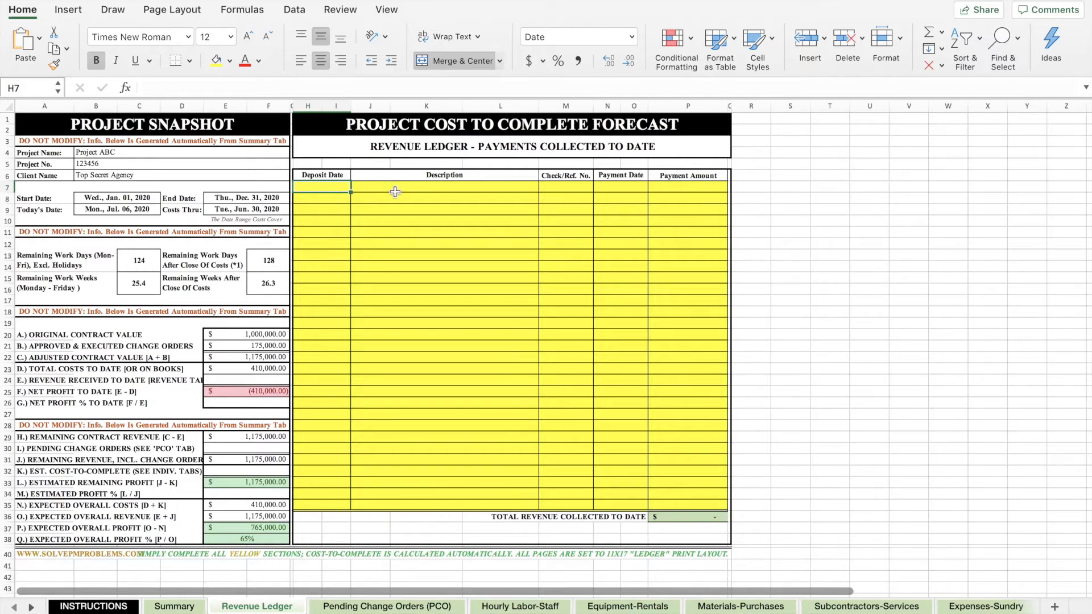
{"action": "type", "text": "2/7"}
{"action": "key", "text": "Return"}
Enter 1/31 as the payment date in the first ledger row
{"action": "key", "text": "Up"}
{"action": "key", "text": "Tab"}
{"action": "key", "text": "Tab"}
{"action": "key", "text": "Tab"}
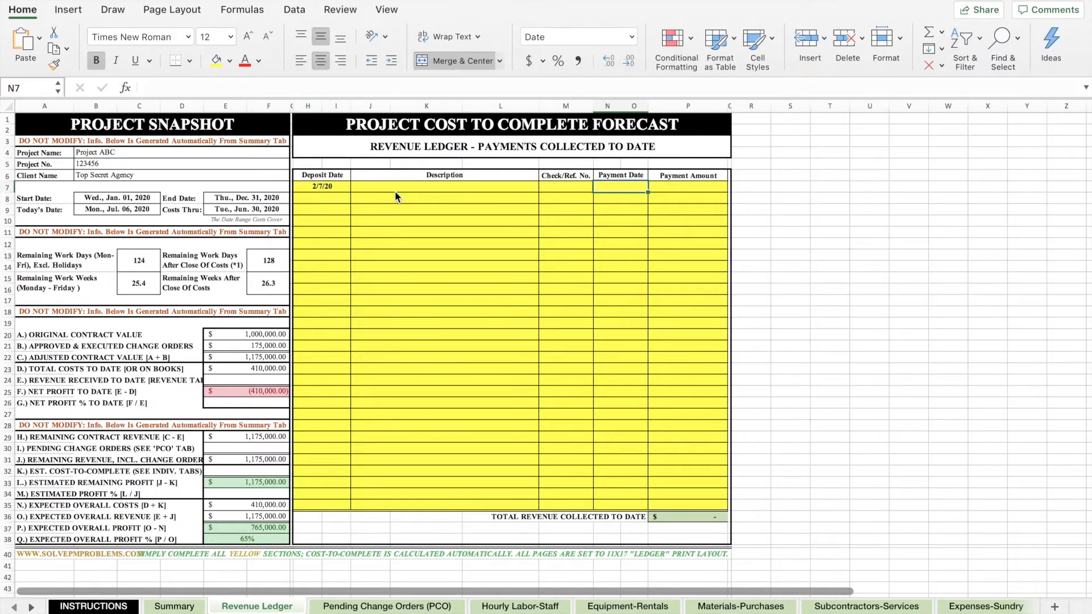
{"action": "type", "text": "1/31"}
{"action": "key", "text": "Return"}
Describe the first ledger entry as January Requisition Payment
{"action": "key", "text": "Up"}
{"action": "key", "text": "shift+Tab"}
{"action": "key", "text": "shift+Tab"}
{"action": "type", "text": "Jan"}
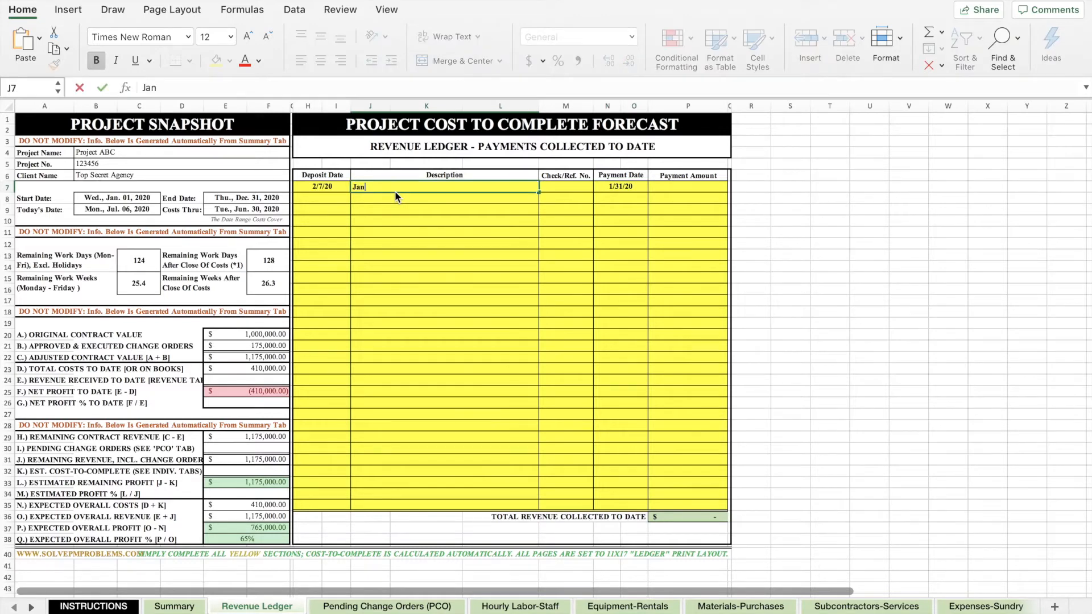
{"action": "type", "text": "uary Requisition Payment"}
{"action": "key", "text": "Return"}
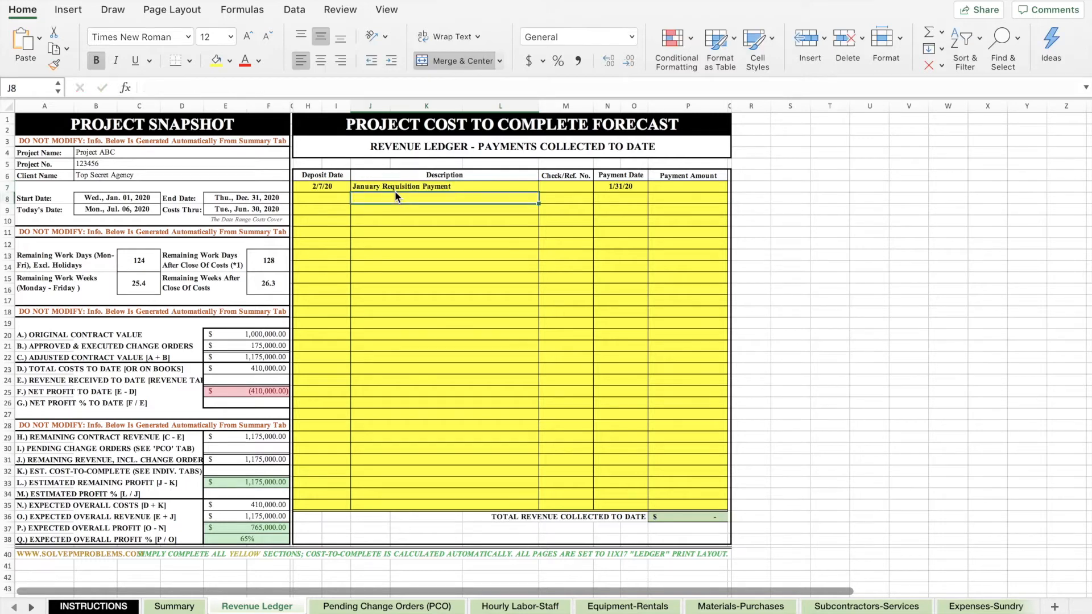
Fill the payment dates of the next five ledger rows with 2/29, 3/31, 4/30, 5/31 and 6/30
{"action": "left_click", "coordinate": [619, 196]}
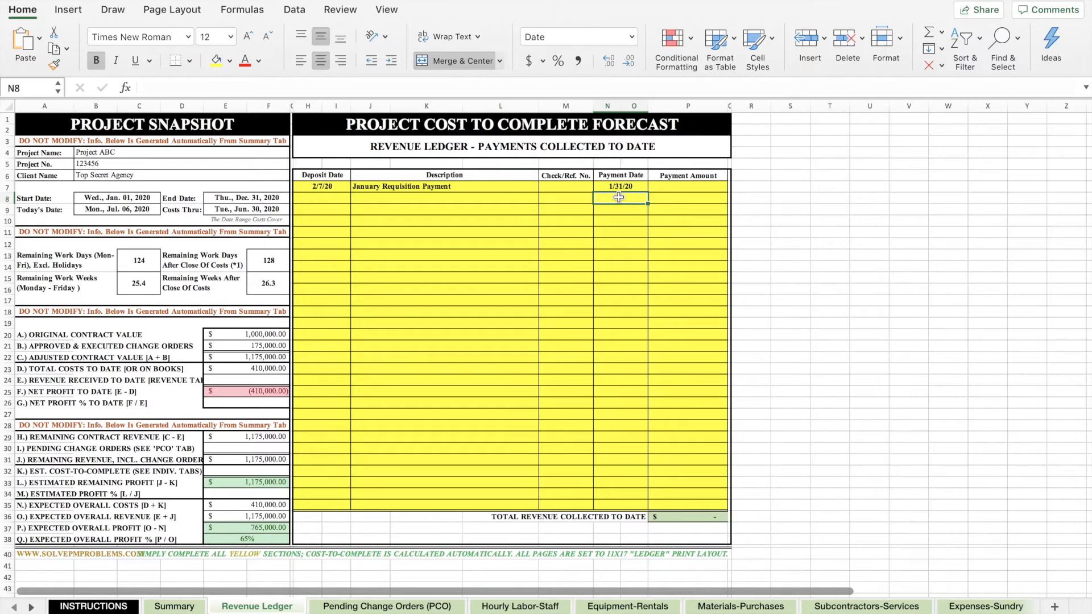
{"action": "type", "text": "2/29"}
{"action": "key", "text": "Return"}
{"action": "type", "text": "3/31"}
{"action": "key", "text": "Return"}
{"action": "type", "text": "4/30"}
{"action": "key", "text": "Return"}
{"action": "type", "text": "5/31"}
{"action": "key", "text": "Return"}
{"action": "type", "text": "6/30"}
{"action": "key", "text": "Return"}
{"action": "key", "text": "Up"}
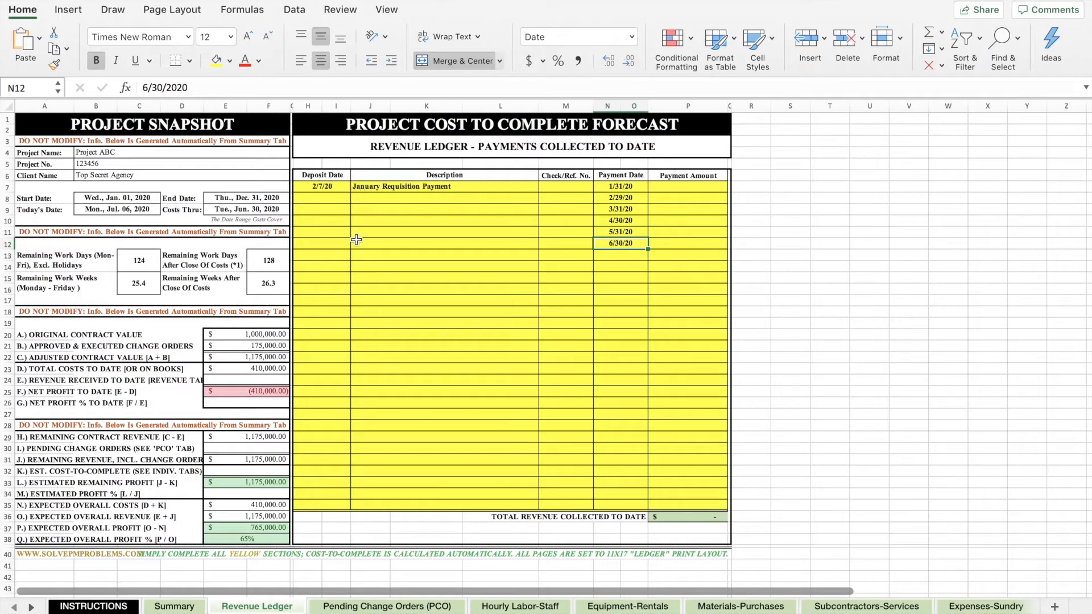
Enter payment amounts of 80,000, 120,000 and 100,000 for the 1/31, 2/29 and 3/31 rows of the Revenue Ledger
{"action": "left_click", "coordinate": [701, 188]}
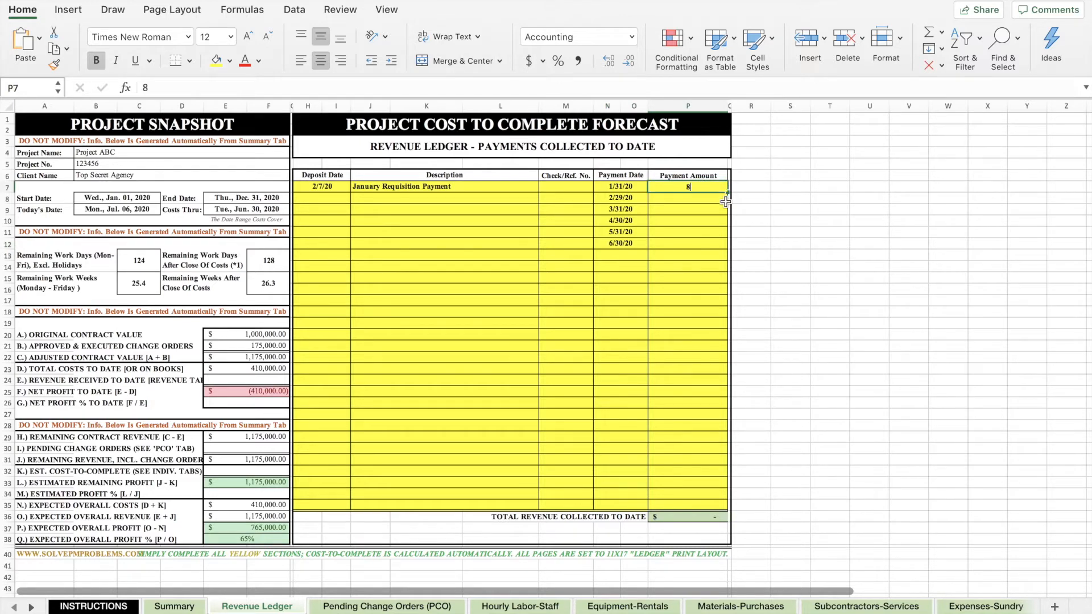
{"action": "type", "text": "80,"}
{"action": "type", "text": "0000"}
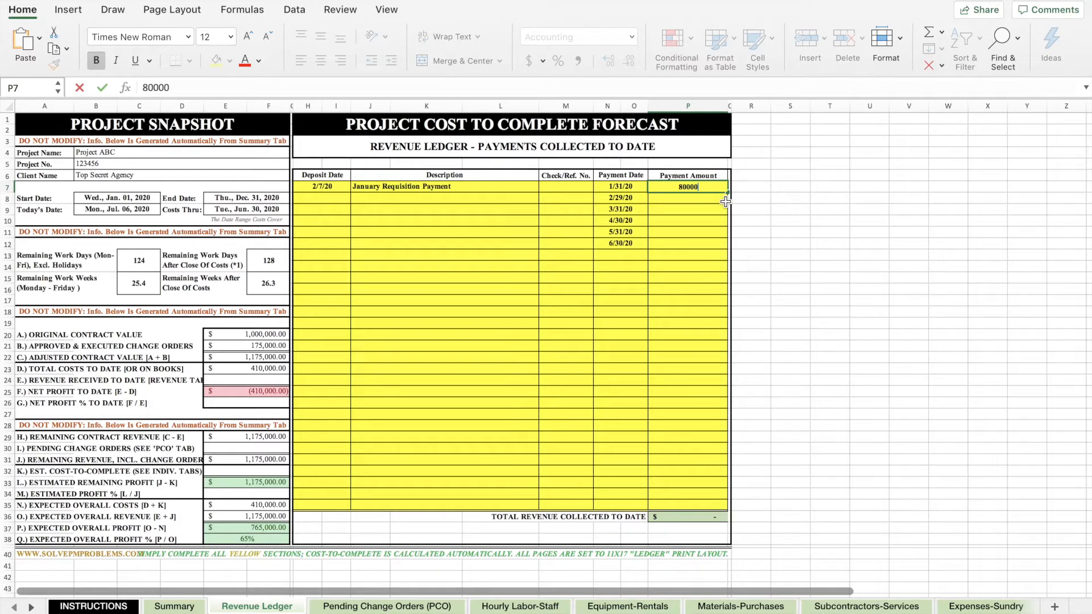
{"action": "key", "text": "Return"}
{"action": "type", "text": "120000"}
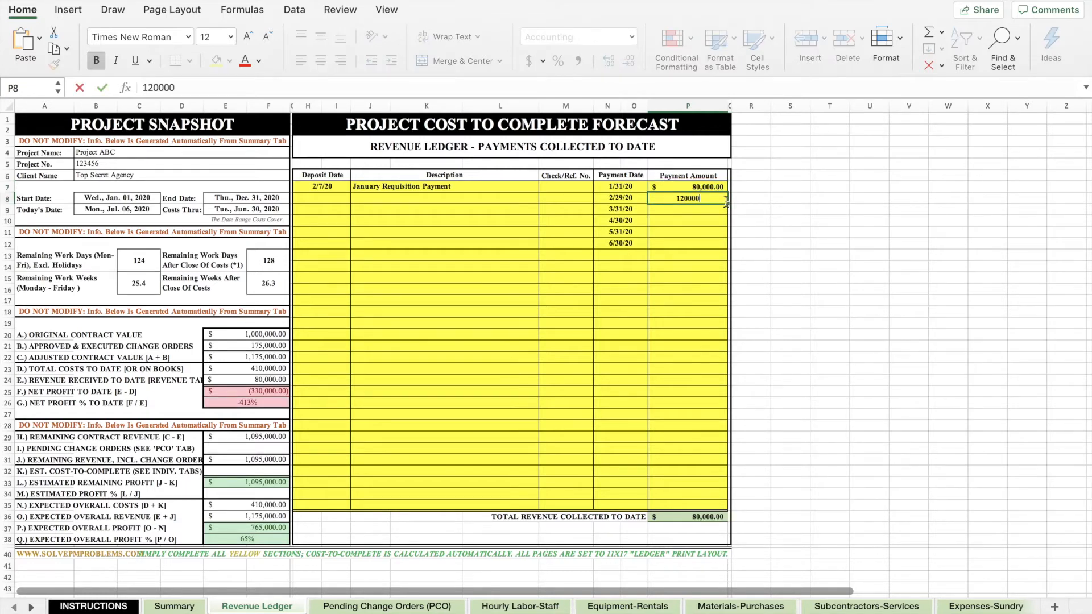
{"action": "key", "text": "Return"}
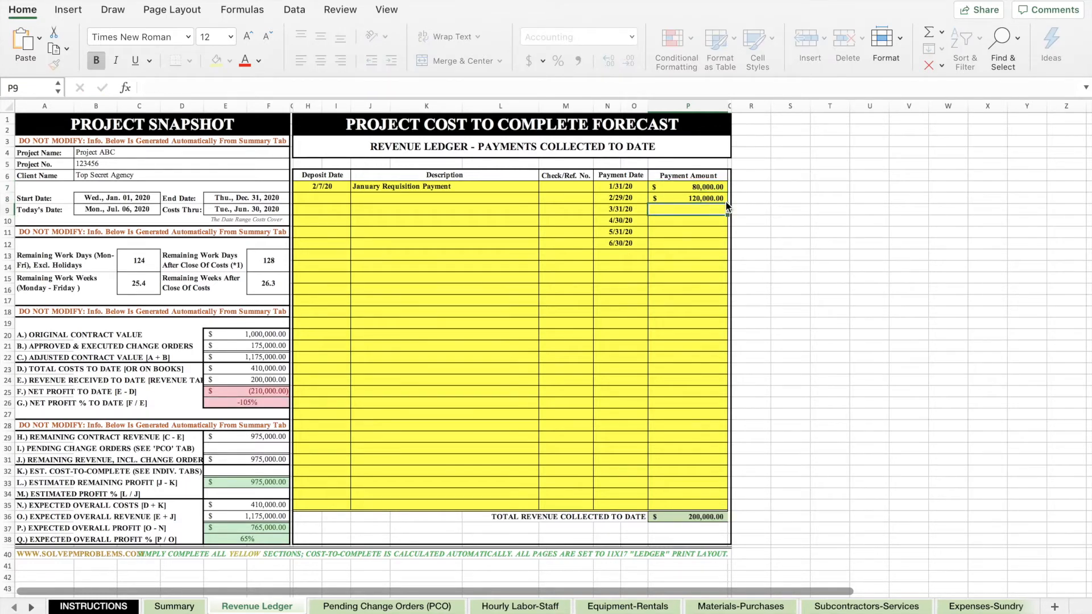
{"action": "type", "text": "100000"}
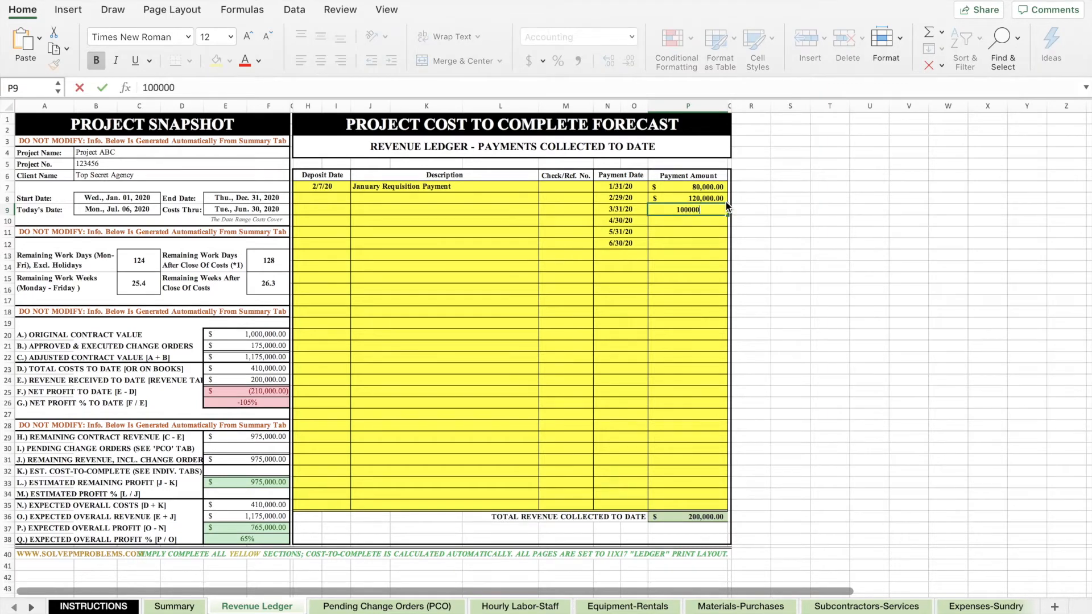
{"action": "key", "text": "Return"}
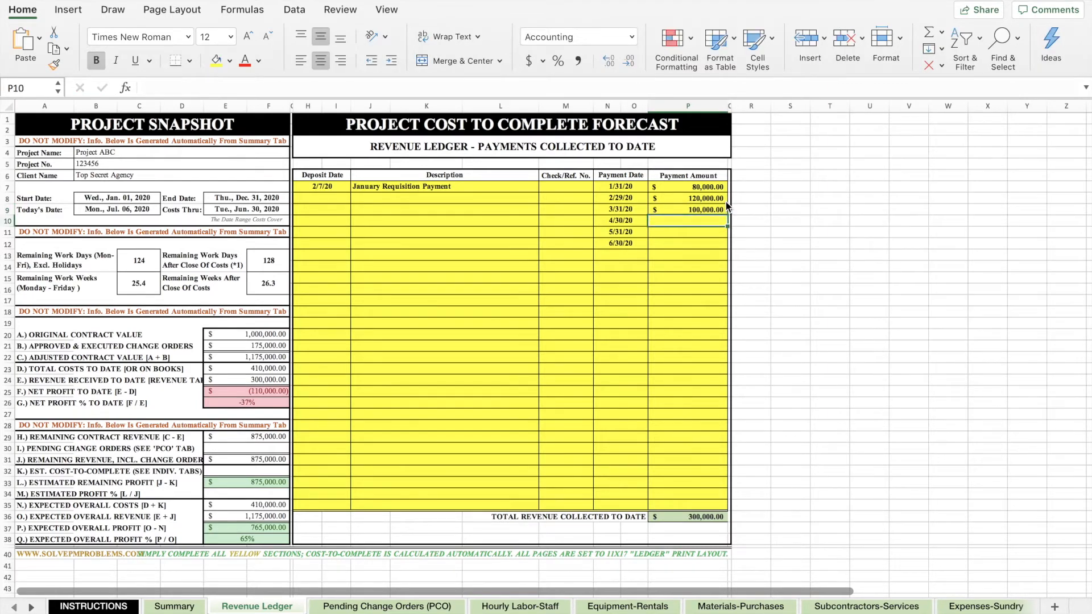
Enter payment amounts of 75,000, 100,000 and 25,000 for the 4/30, 5/31 and 6/30 ledger rows
{"action": "type", "text": "75000"}
{"action": "key", "text": "Return"}
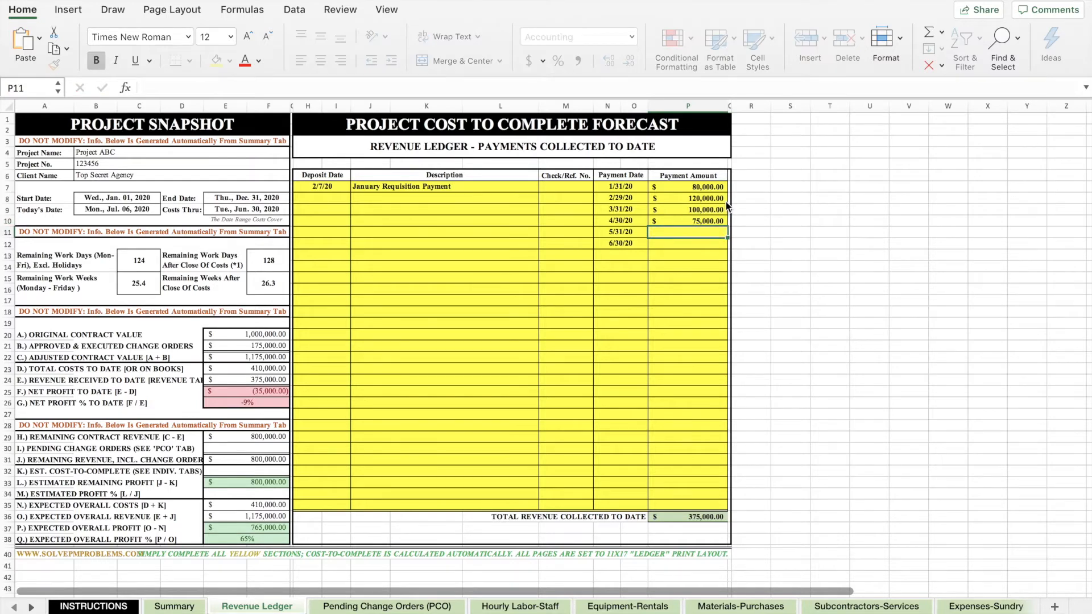
{"action": "type", "text": "1"}
{"action": "type", "text": "00,00"}
{"action": "key", "text": "Return"}
{"action": "type", "text": "25000"}
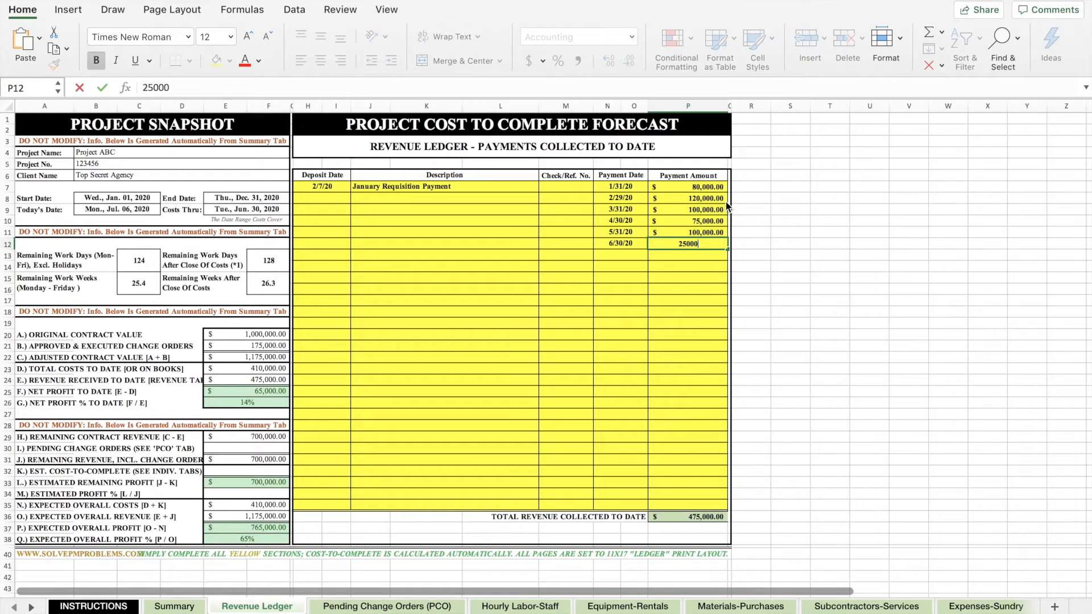
{"action": "key", "text": "Return"}
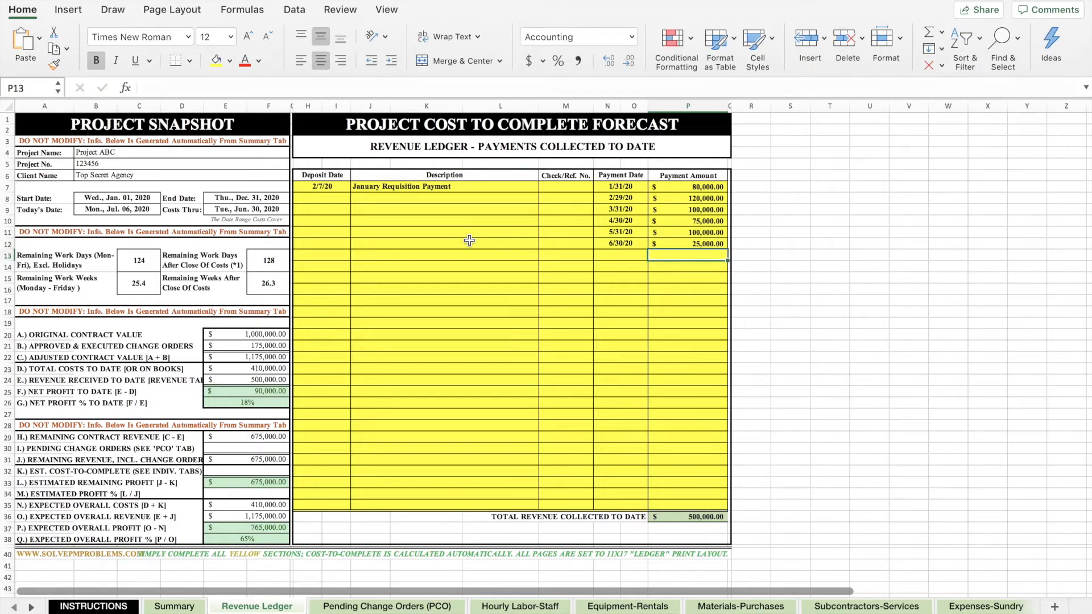
Describe the 6/30 ledger entry as June Requisition Payment
{"action": "left_click", "coordinate": [469, 241]}
{"action": "type", "text": "June Requisition"}
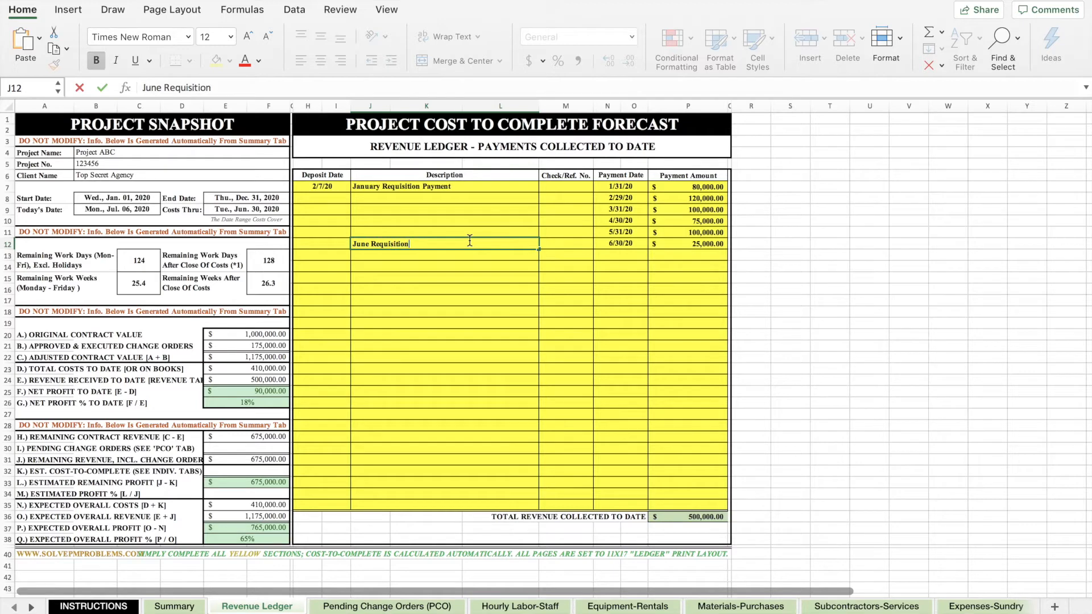
{"action": "type", "text": "Payment"}
{"action": "key", "text": "Return"}
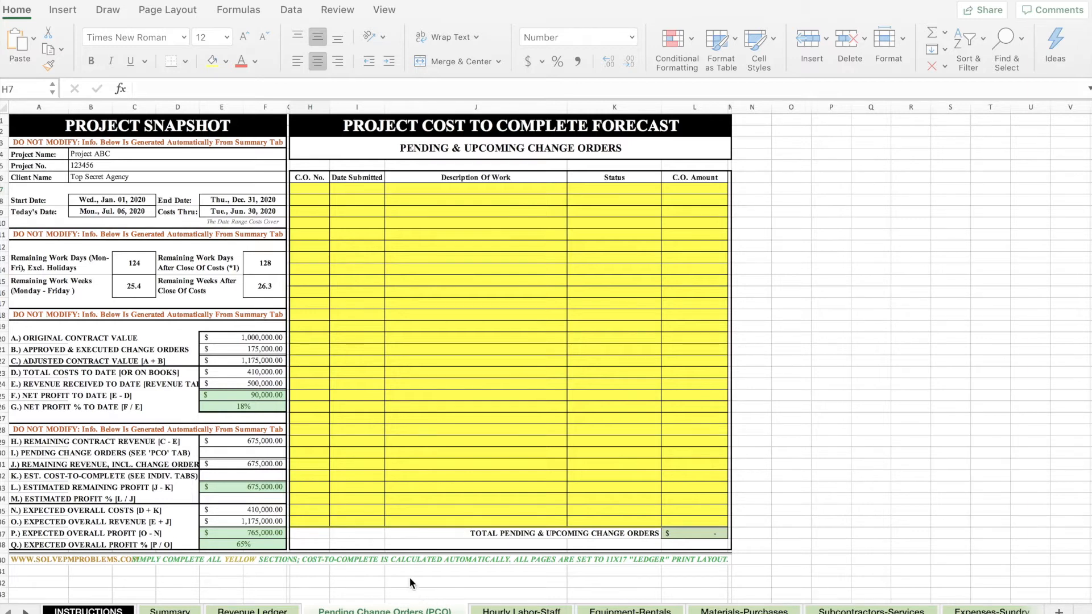
In the first row of the Pending Change Orders sheet, enter C.O. No. 5, submitted 6/6/20, described as Top Secret Stuff
{"action": "left_click", "coordinate": [311, 189]}
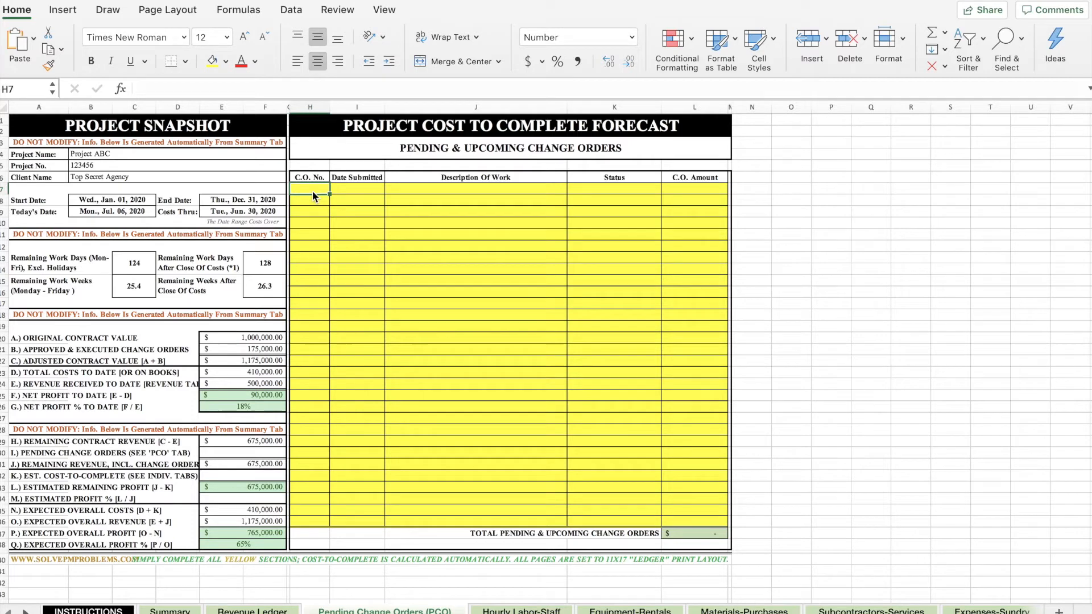
{"action": "type", "text": "5"}
{"action": "key", "text": "Tab"}
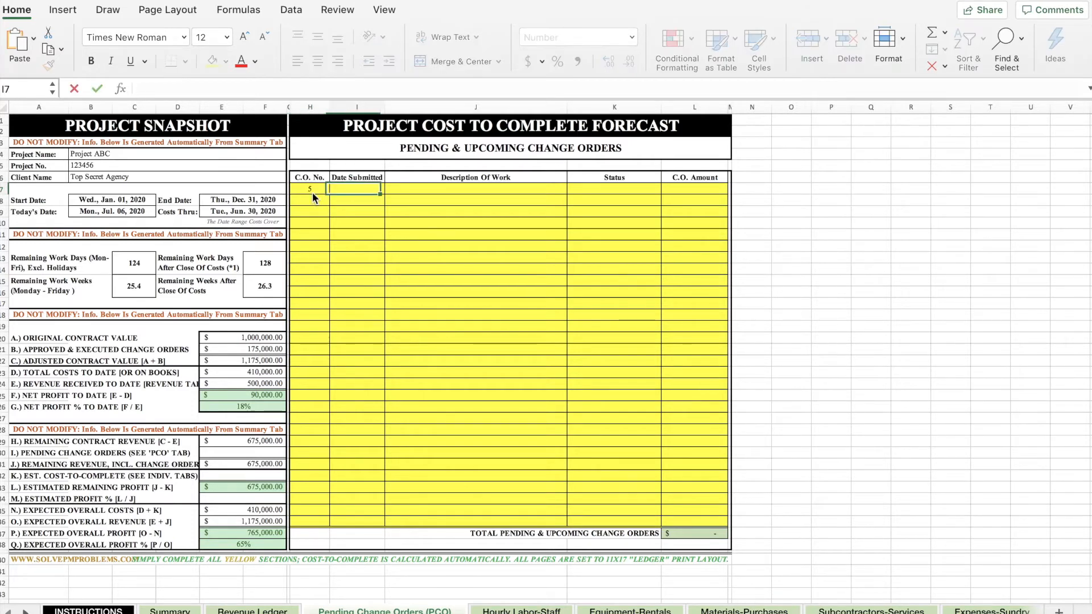
{"action": "type", "text": "6/6/20"}
{"action": "key", "text": "Tab"}
{"action": "type", "text": "Top S"}
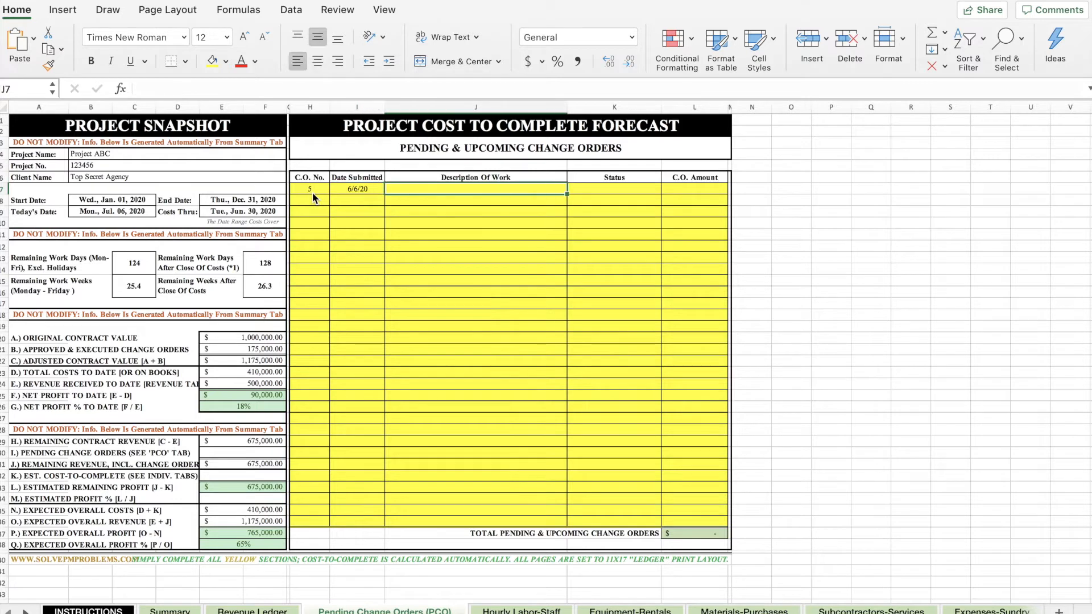
{"action": "type", "text": "ecret Stuff"}
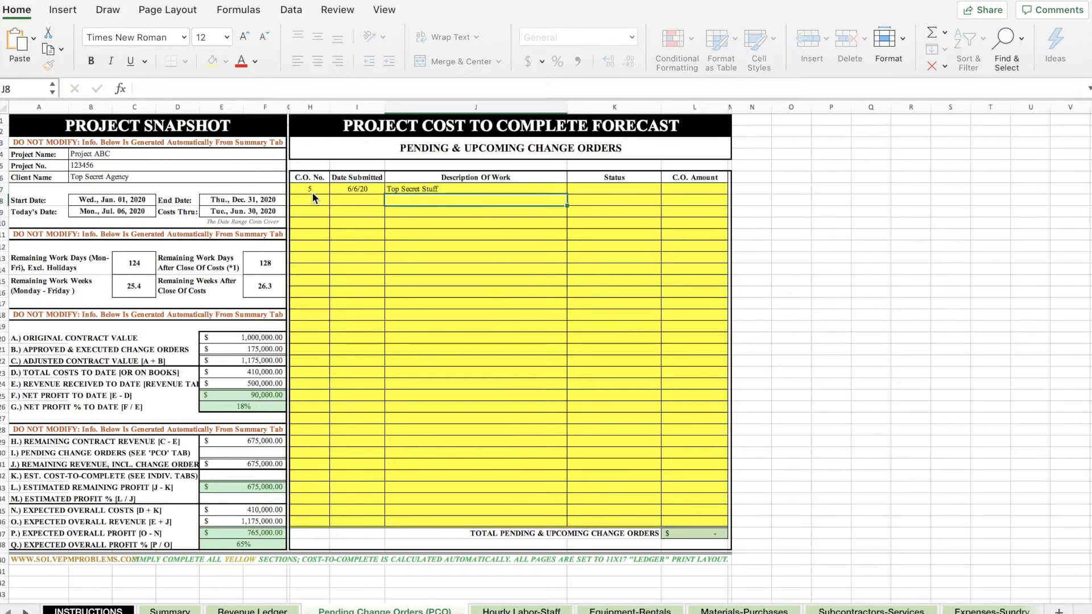
Set the status of the first change order to Pending and its amount to 70,000
{"action": "key", "text": "Tab"}
{"action": "type", "text": "Pending"}
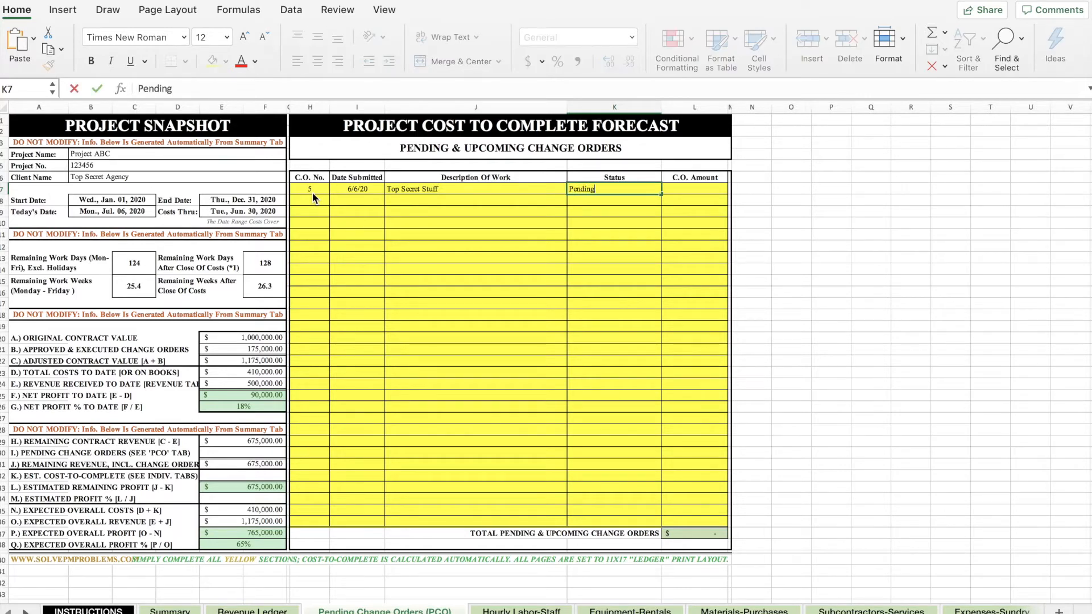
{"action": "key", "text": "Return"}
{"action": "key", "text": "Up"}
{"action": "key", "text": "Right"}
{"action": "type", "text": "70"}
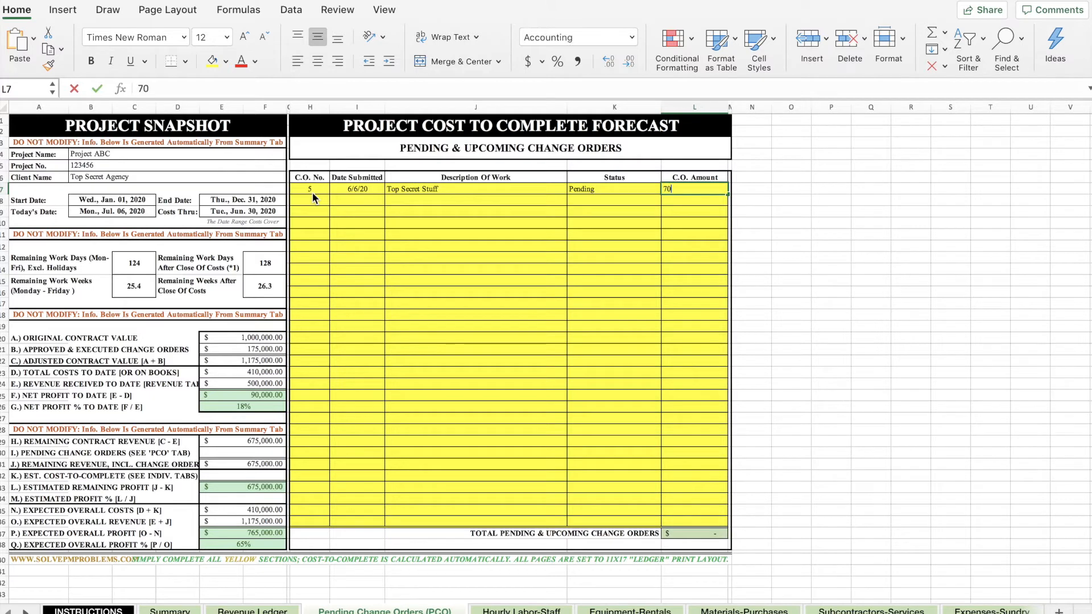
{"action": "type", "text": "000"}
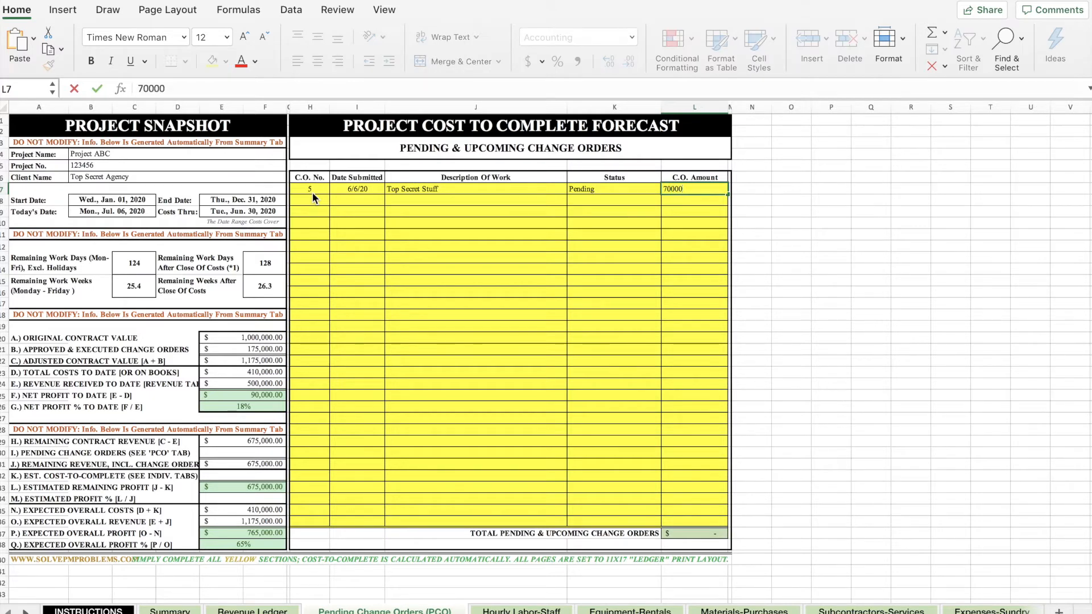
{"action": "key", "text": "Return"}
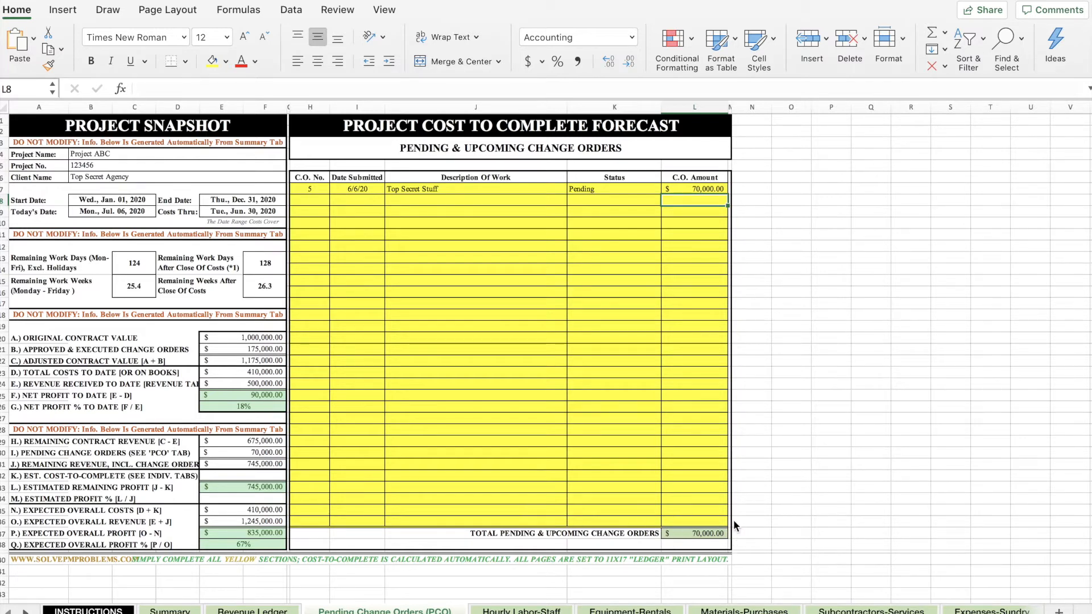
In the first row of the Hourly Labor-Staff sheet, enter the work task Labor For Misc Work with Laborers as the trade
{"action": "left_click", "coordinate": [538, 611]}
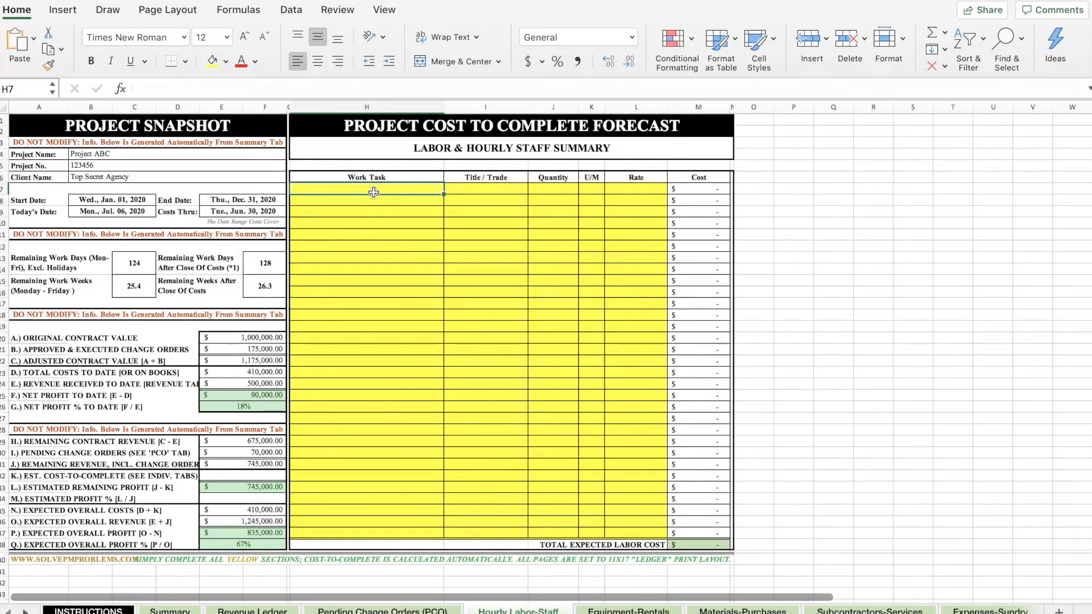
{"action": "type", "text": "La"}
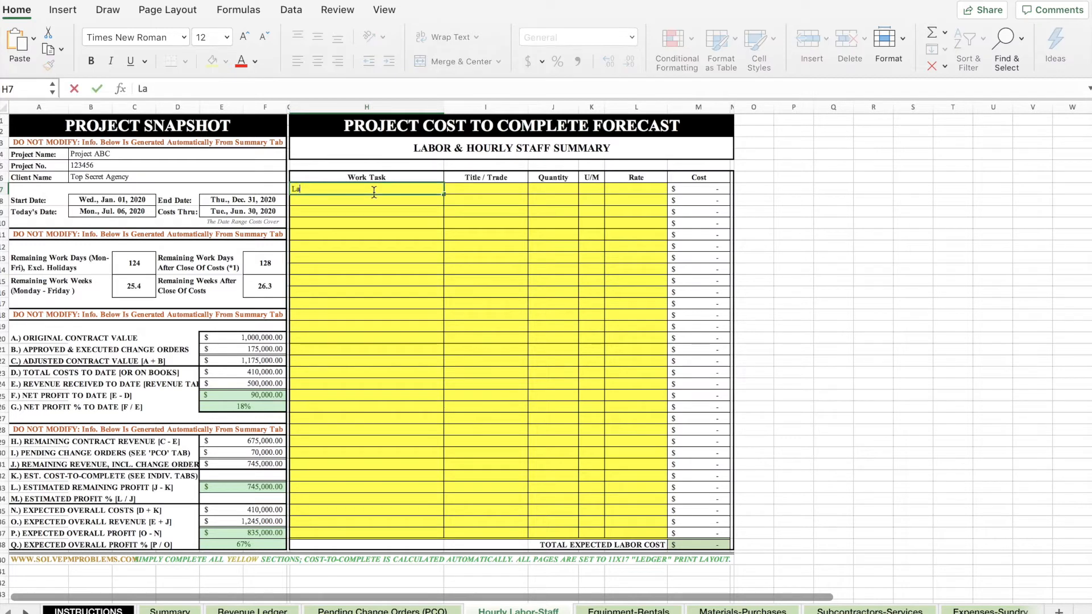
{"action": "type", "text": "bor For Misc Work"}
{"action": "key", "text": "Return"}
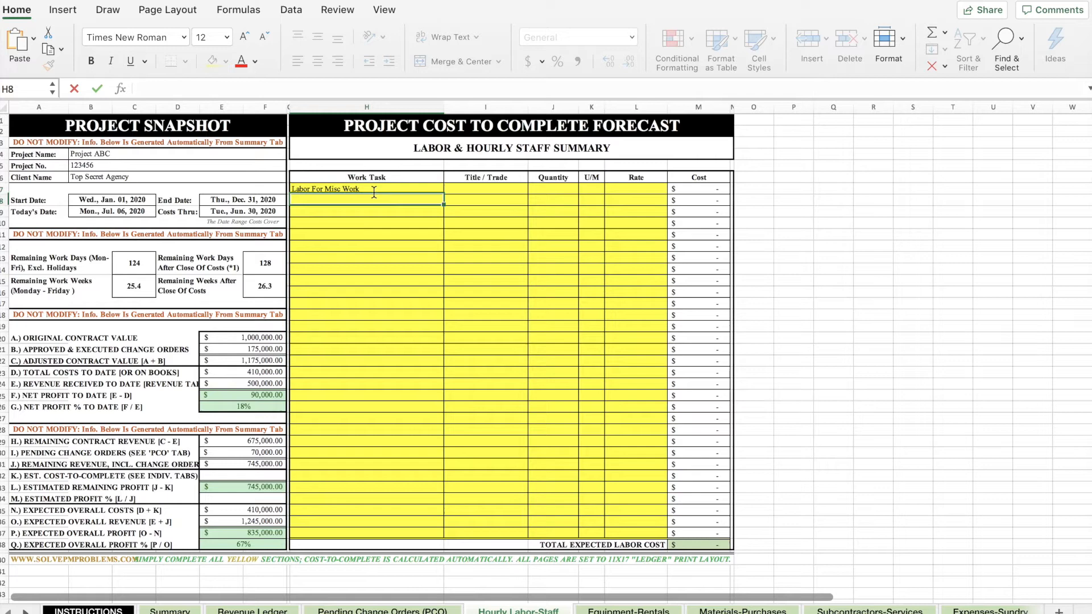
{"action": "key", "text": "Up"}
{"action": "key", "text": "Right"}
{"action": "type", "text": "Laborers"}
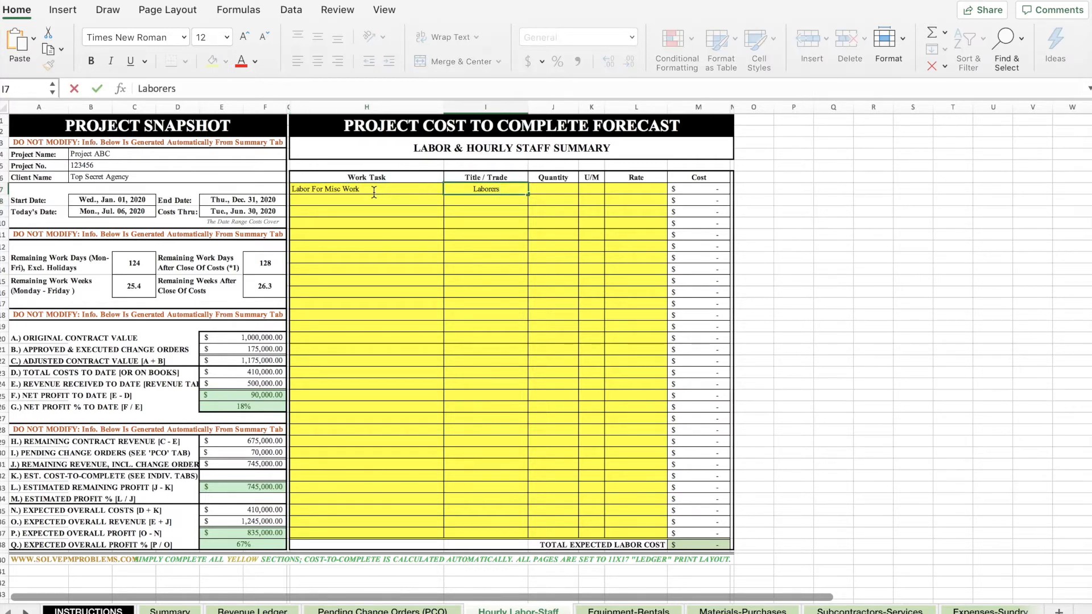
{"action": "key", "text": "Return"}
Give the first labor task a quantity of 200, unit of measure MD and a rate of 500
{"action": "key", "text": "Up"}
{"action": "key", "text": "Right"}
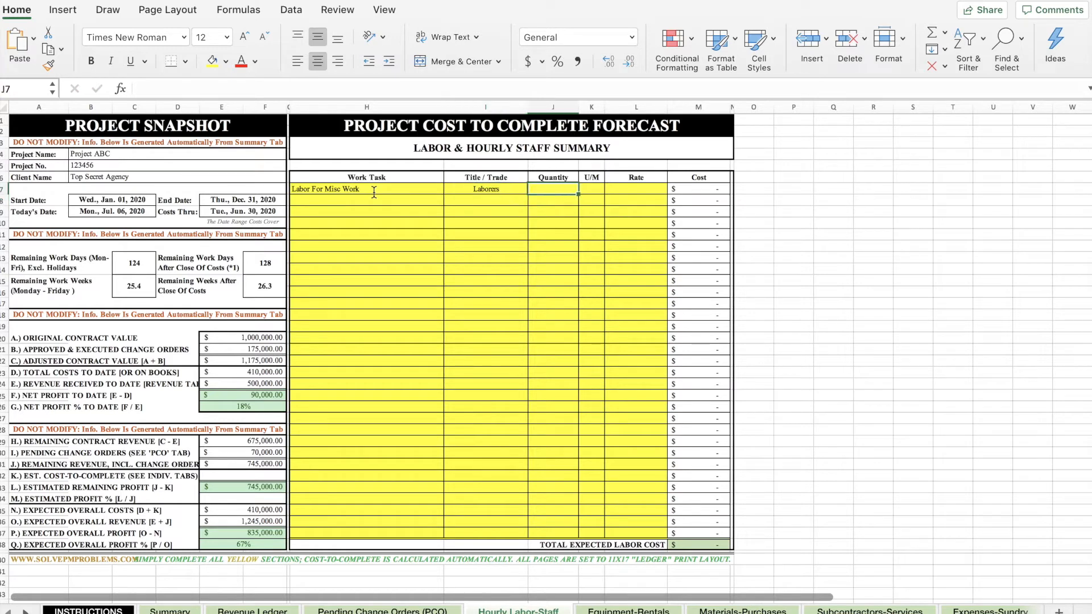
{"action": "type", "text": "200"}
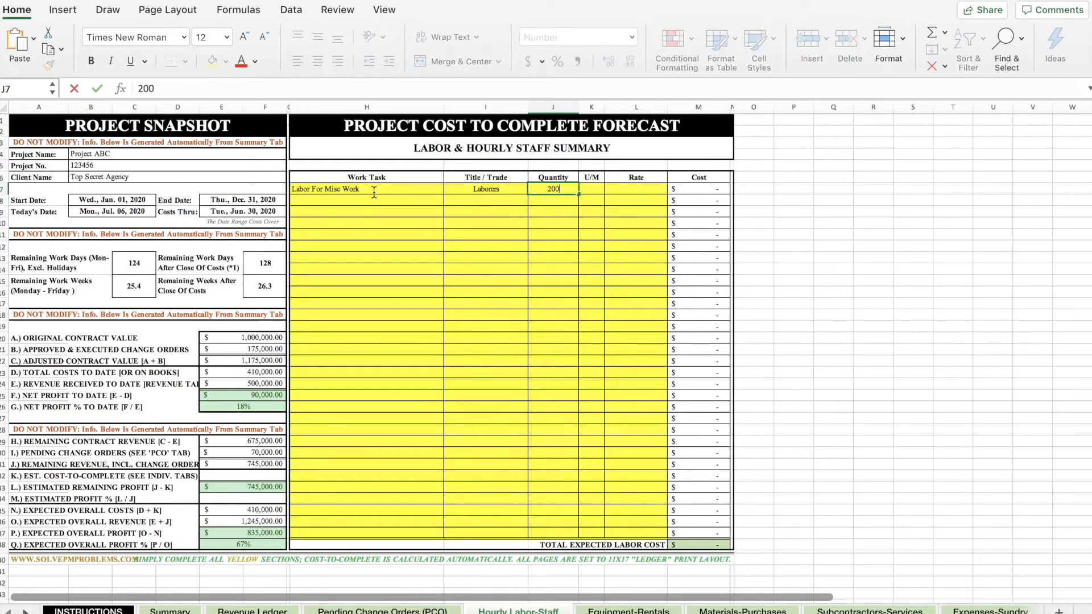
{"action": "key", "text": "Tab"}
{"action": "type", "text": "MD"}
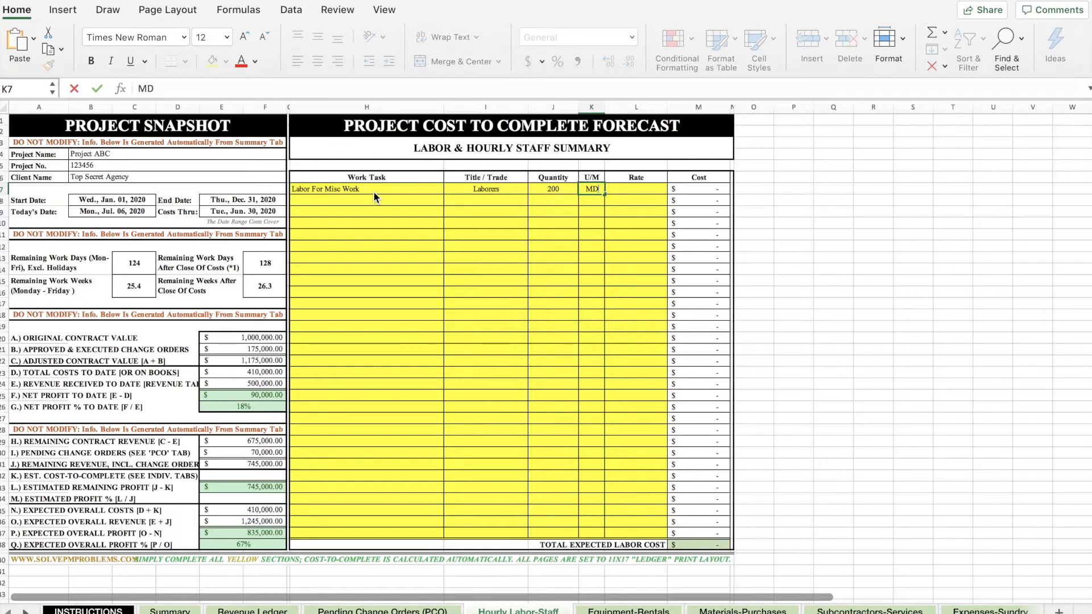
{"action": "key", "text": "Return"}
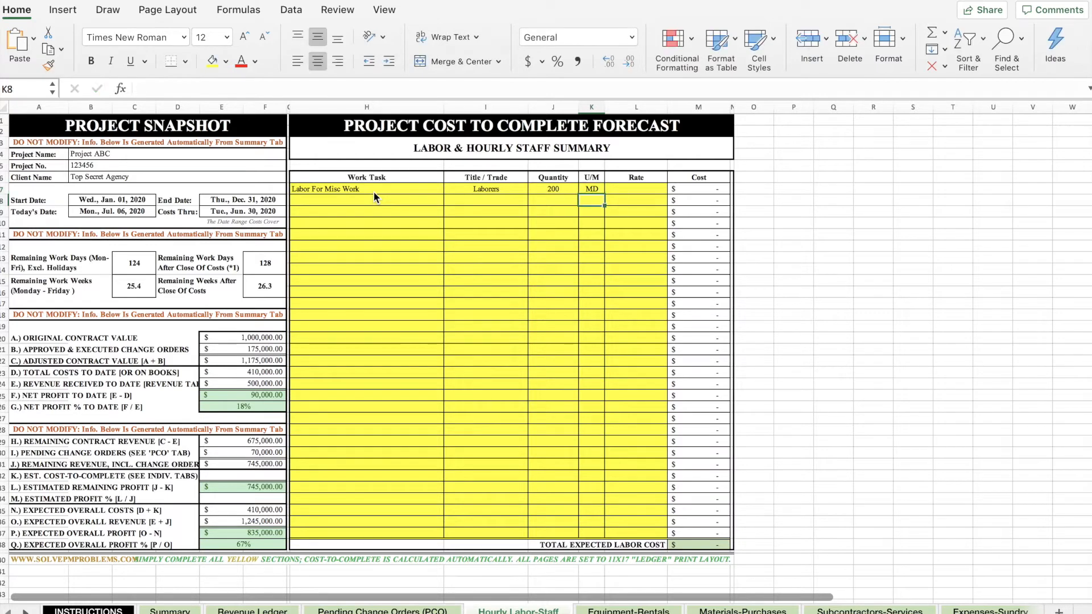
{"action": "key", "text": "Up"}
{"action": "key", "text": "Right"}
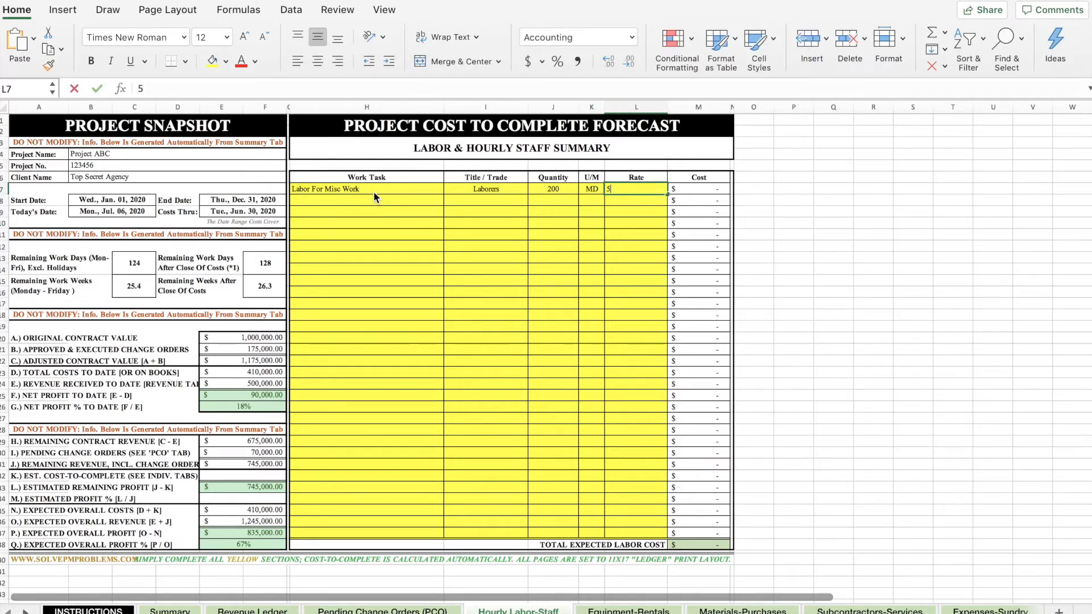
{"action": "type", "text": "500"}
{"action": "key", "text": "Return"}
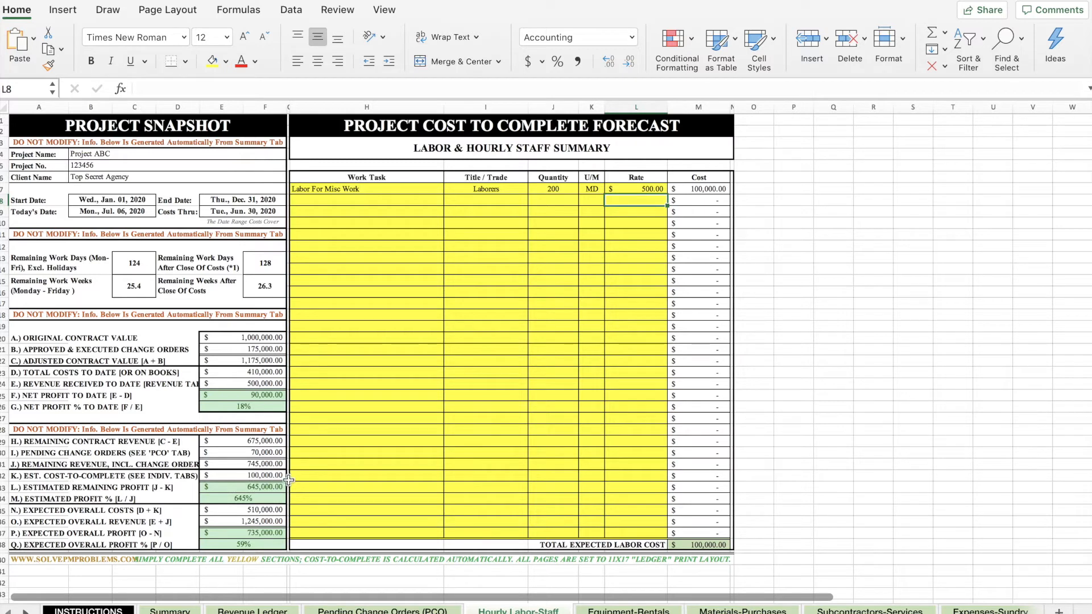
{"action": "left_click", "coordinate": [230, 474]}
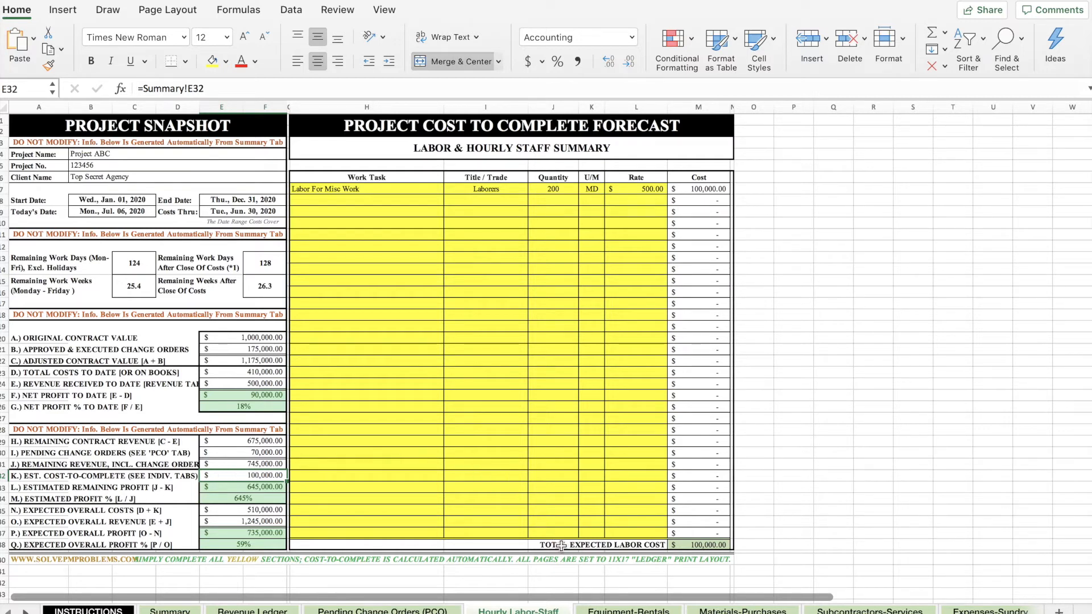
In the first row of the Equipment-Rentals sheet, enter Crane as the description and Mike's Cranes as the vendor
{"action": "left_click", "coordinate": [607, 610]}
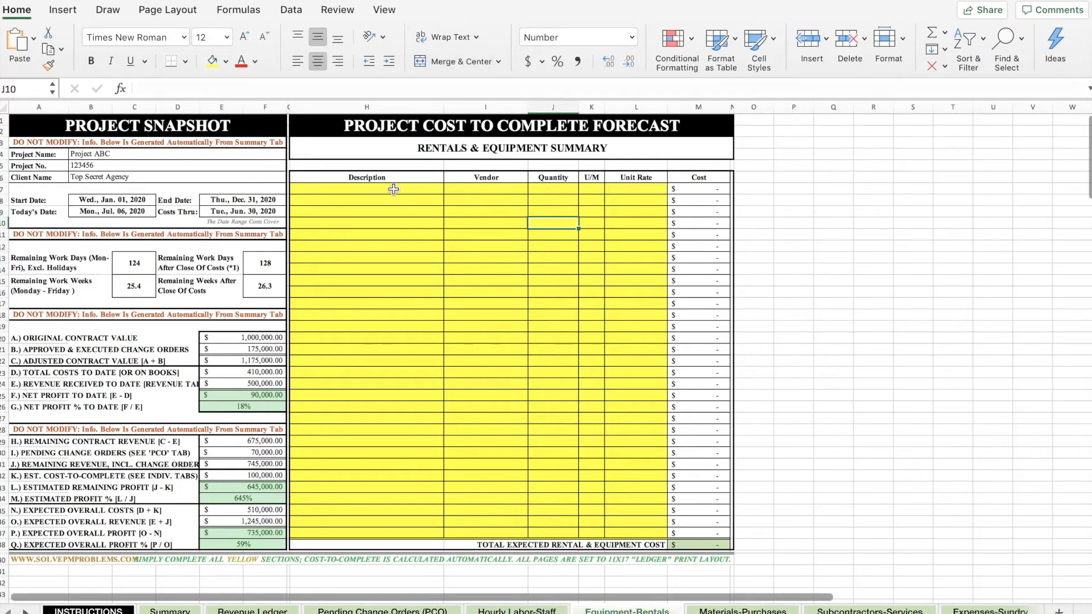
{"action": "left_click", "coordinate": [464, 190]}
{"action": "key", "text": "Left"}
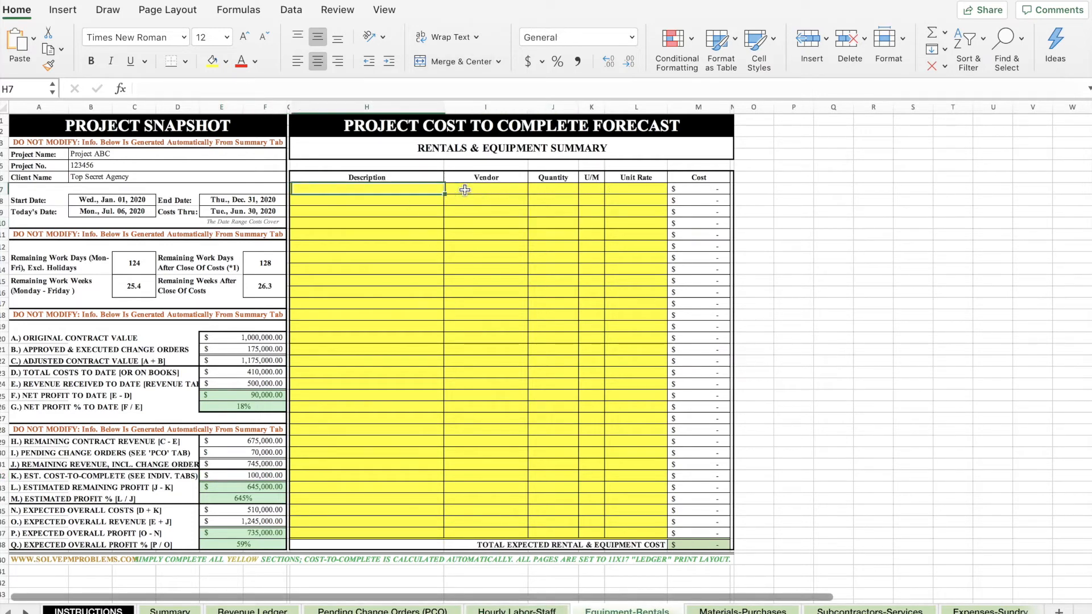
{"action": "type", "text": "Crane"}
{"action": "key", "text": "Tab"}
{"action": "type", "text": "Mike's Cranes"}
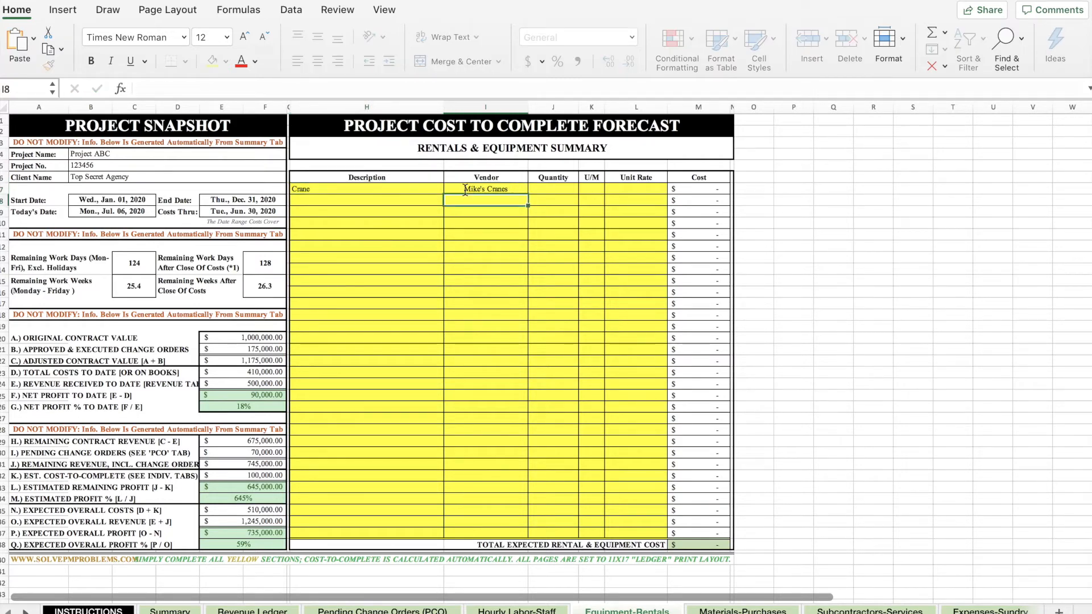
Give the crane rental a quantity of 5, unit of measure MO and a unit rate of 7,500
{"action": "key", "text": "Tab"}
{"action": "type", "text": "5"}
{"action": "key", "text": "Tab"}
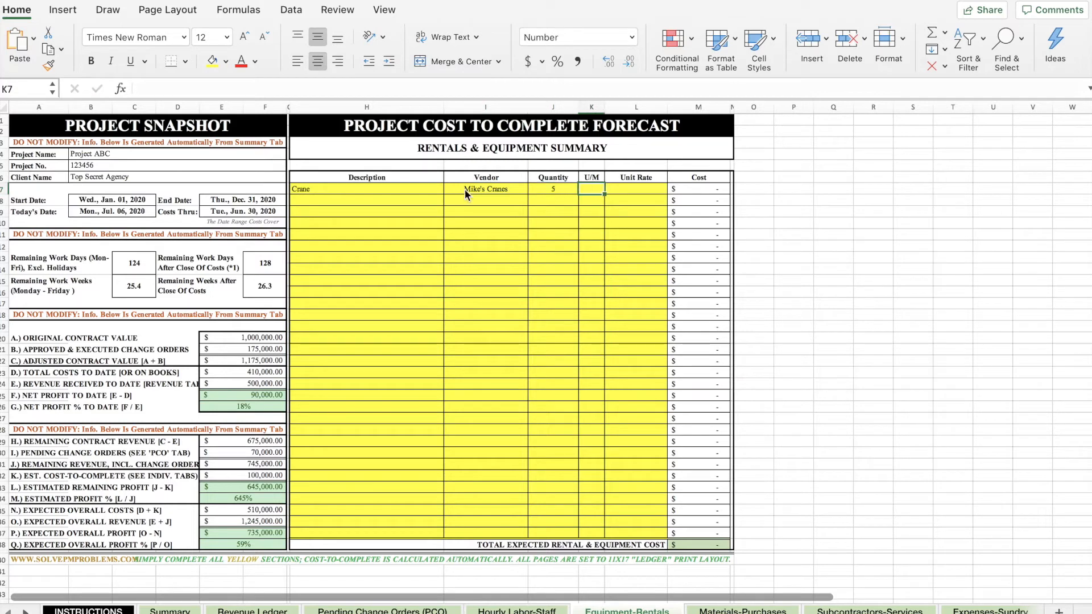
{"action": "type", "text": "MO"}
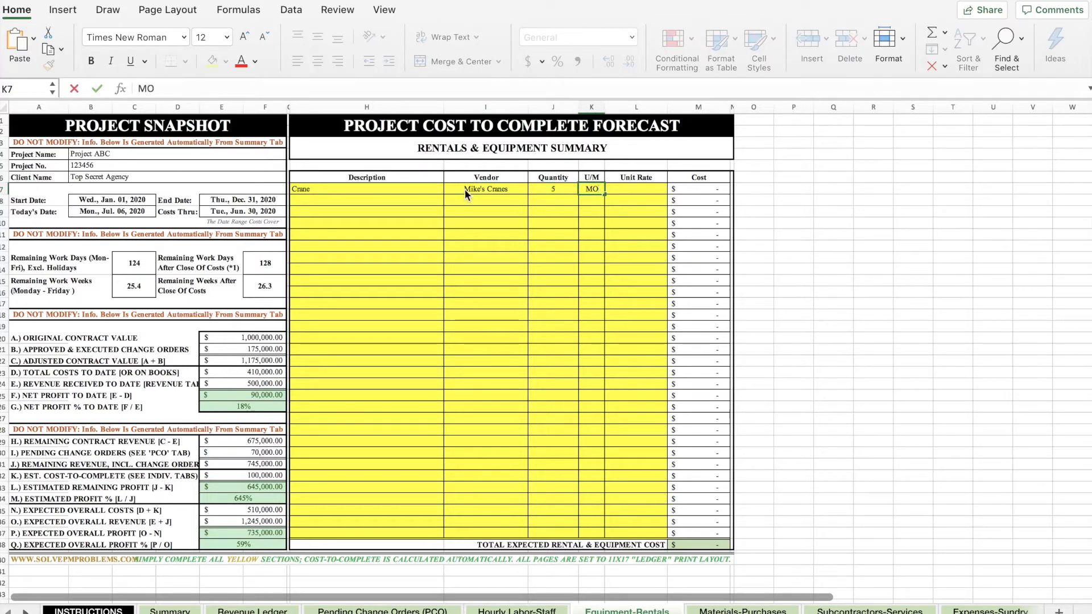
{"action": "key", "text": "Tab"}
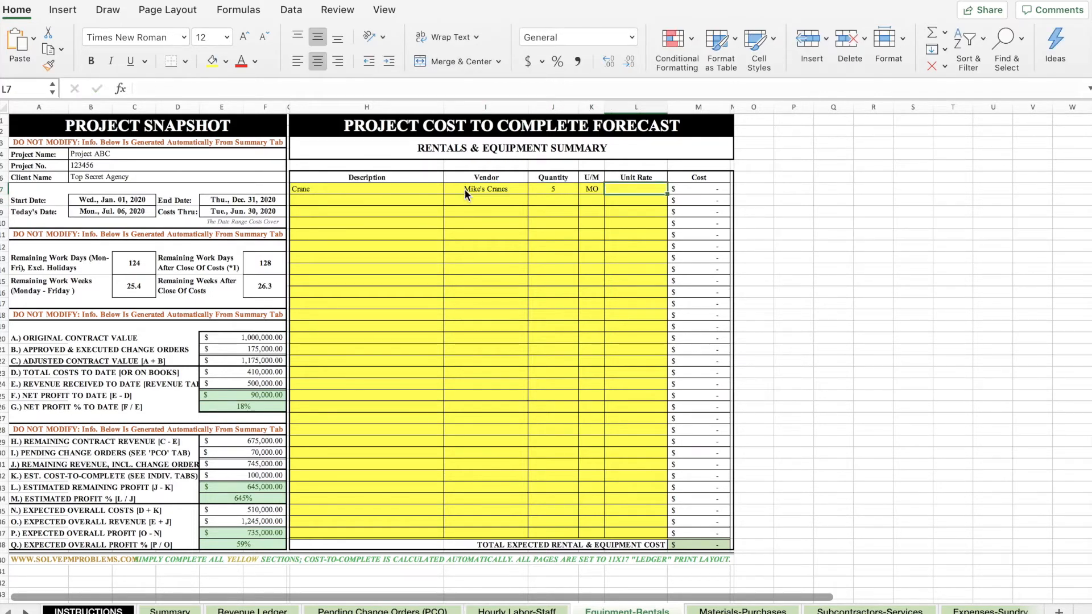
{"action": "type", "text": "7500"}
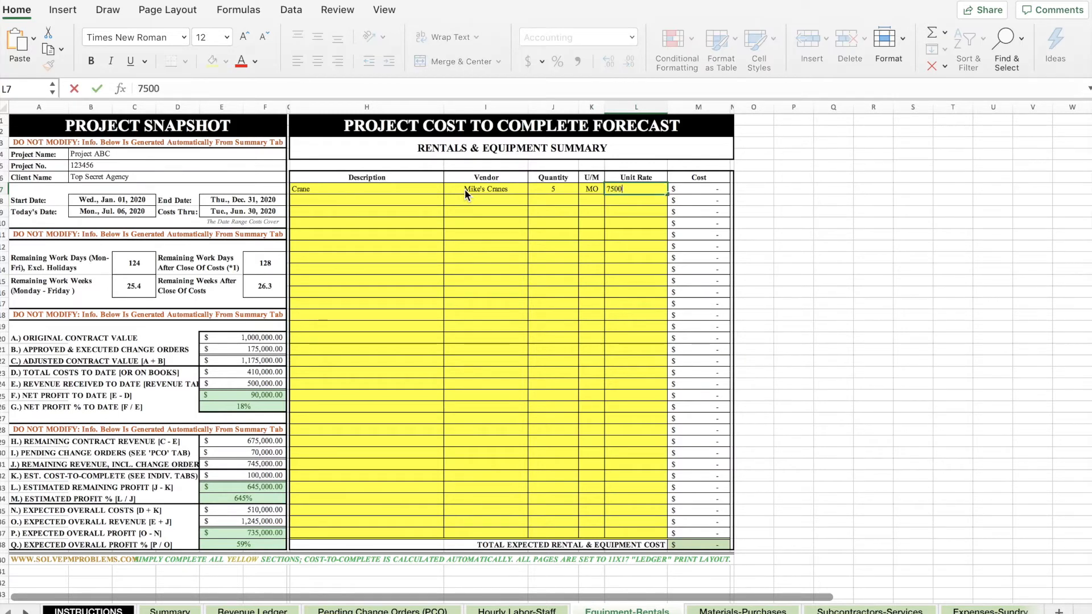
{"action": "key", "text": "Return"}
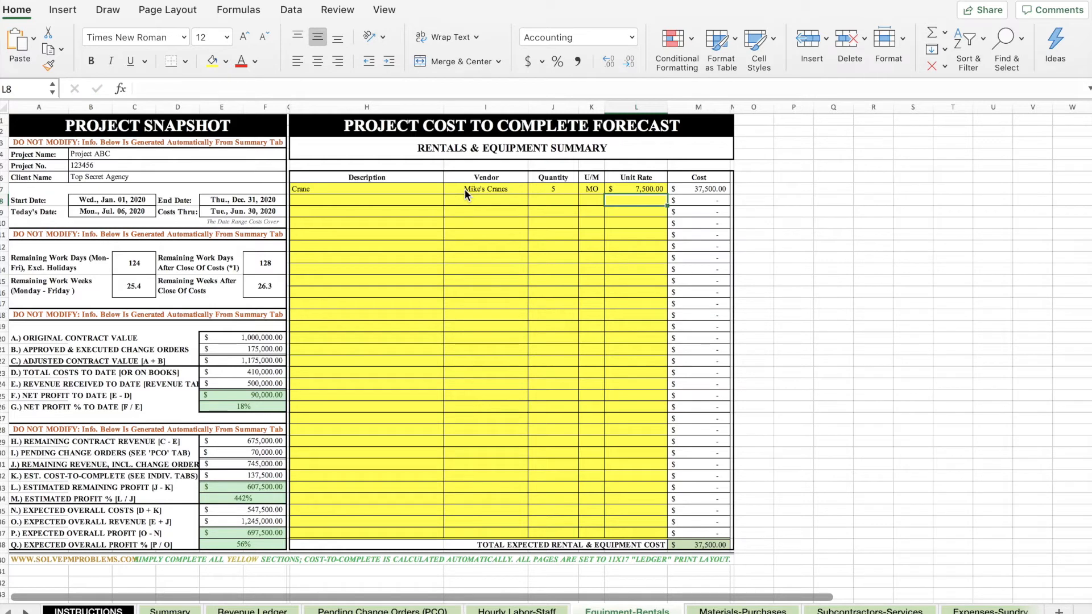
In the second row of the rentals table, enter Excavator as the description and Taylor's Equip. as the vendor
{"action": "key", "text": "Left"}
{"action": "key", "text": "Left"}
{"action": "key", "text": "Left"}
{"action": "key", "text": "Left"}
{"action": "type", "text": "Excavato"}
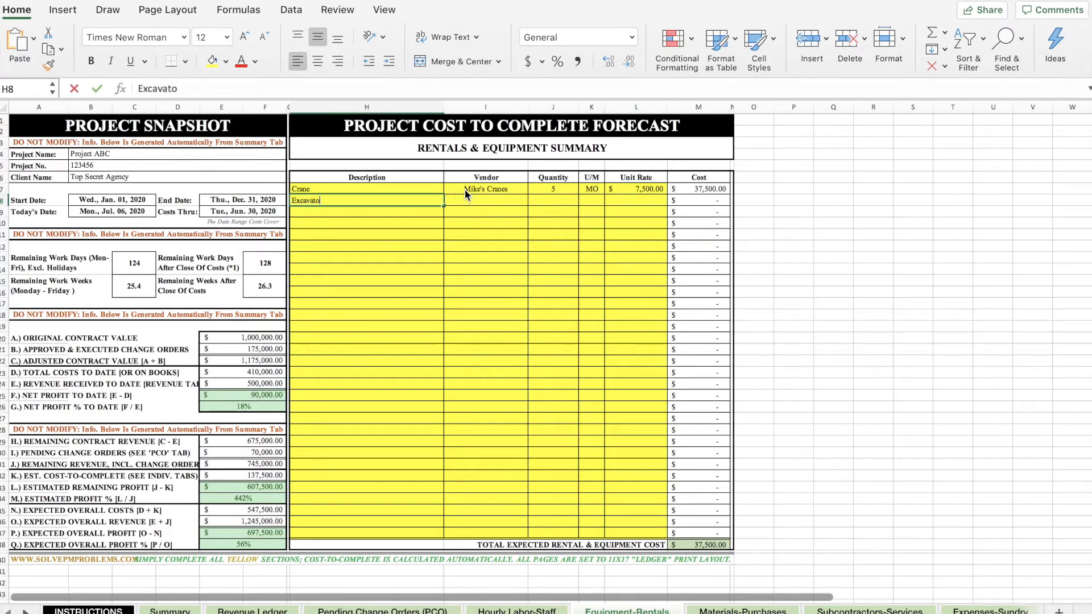
{"action": "type", "text": "r"}
{"action": "key", "text": "Tab"}
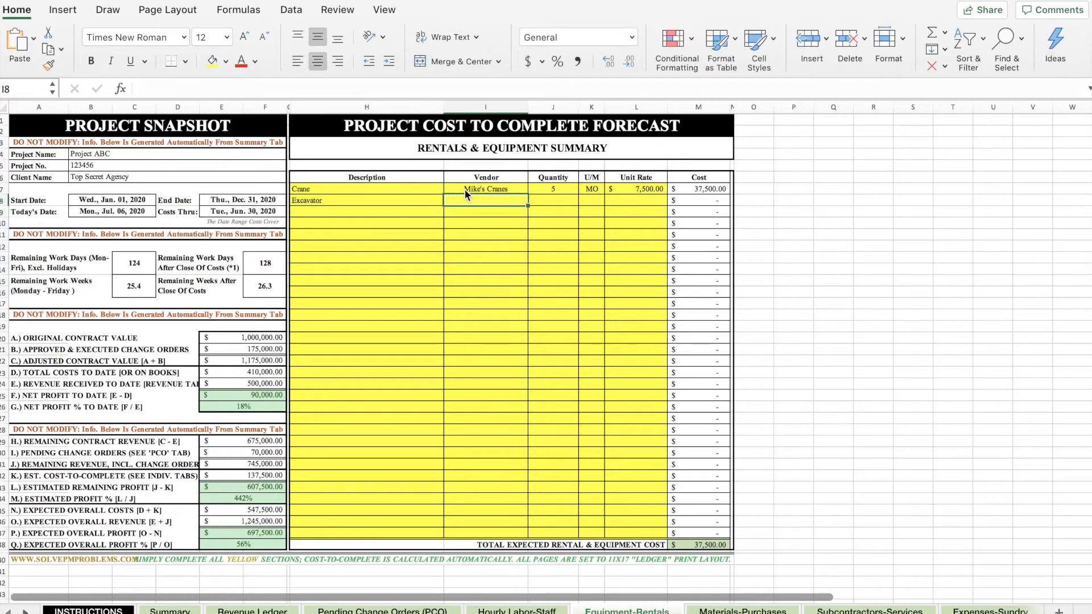
{"action": "type", "text": "Taylor's E"}
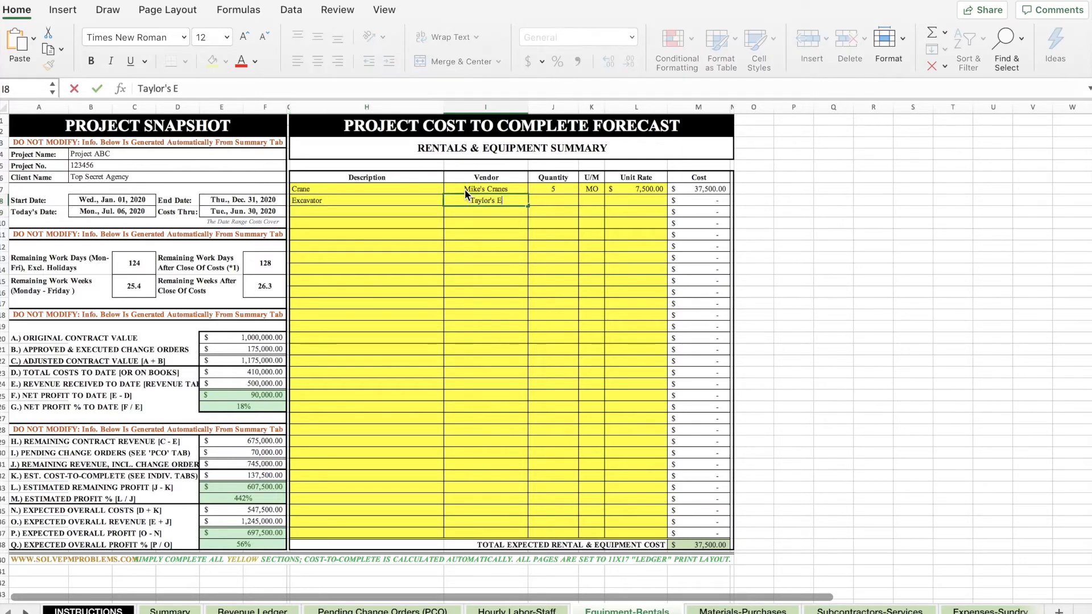
{"action": "type", "text": "quip."}
{"action": "key", "text": "Return"}
Give the excavator rental a quantity of 5, unit of measure MO and a unit rate of 4,000
{"action": "key", "text": "Up"}
{"action": "key", "text": "Right"}
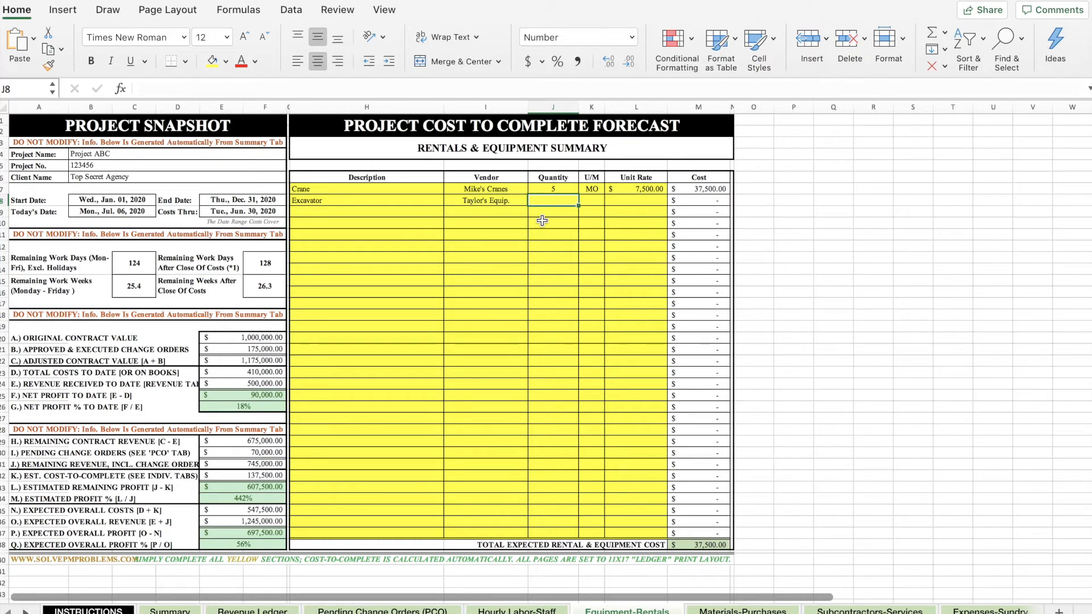
{"action": "key", "text": "Tab"}
{"action": "type", "text": "MO"}
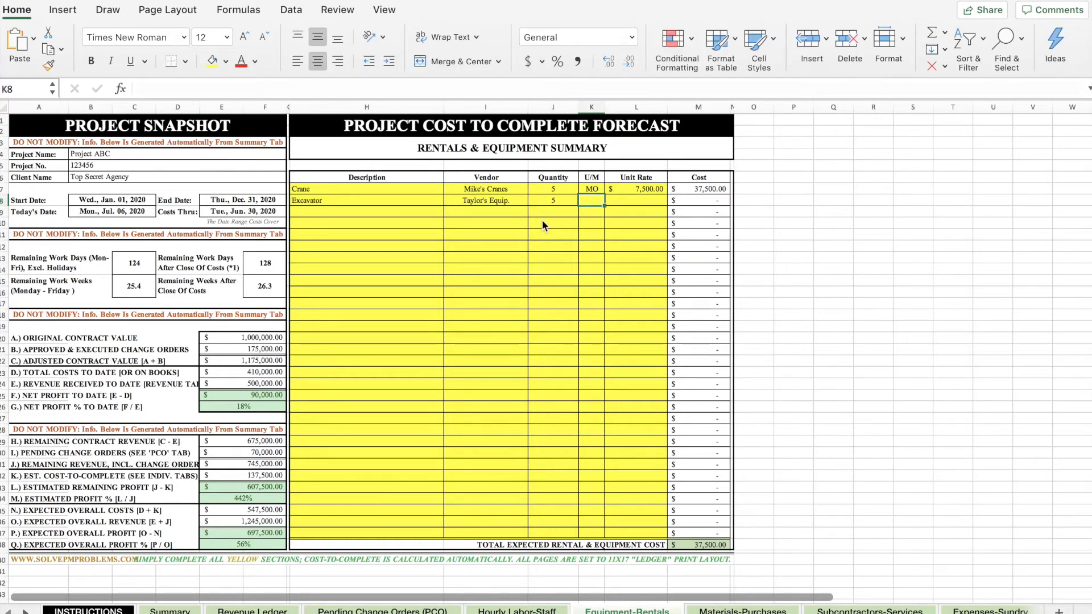
{"action": "key", "text": "Return"}
{"action": "key", "text": "Up"}
{"action": "key", "text": "Right"}
{"action": "type", "text": "4000"}
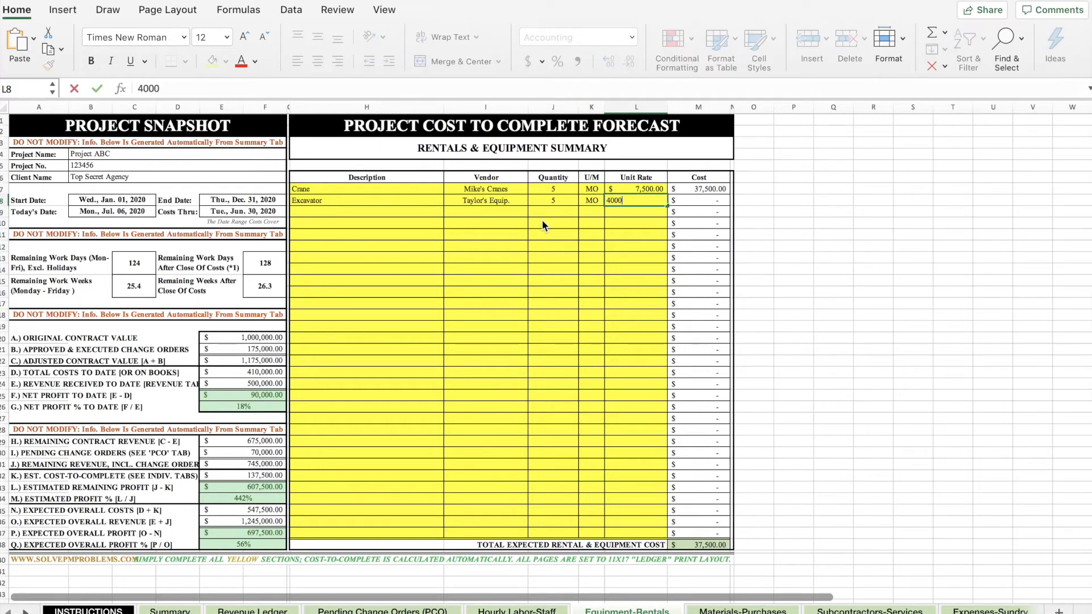
{"action": "key", "text": "Return"}
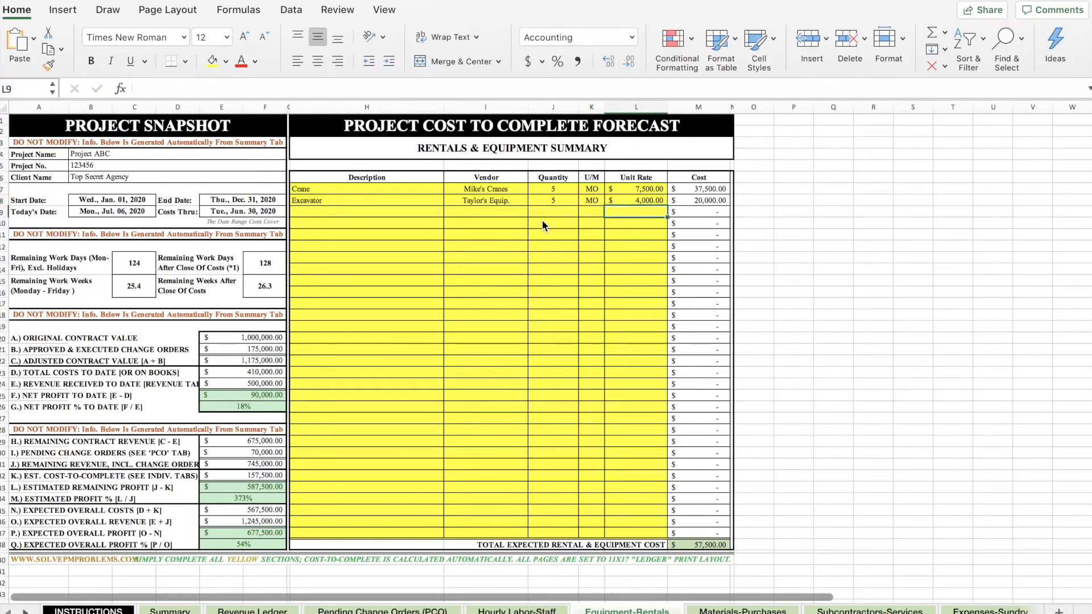
In the third row of the rentals table, enter Generators (x2) as the description and Equip-R-Us as the vendor
{"action": "key", "text": "Left"}
{"action": "key", "text": "Left"}
{"action": "key", "text": "Left"}
{"action": "key", "text": "Left"}
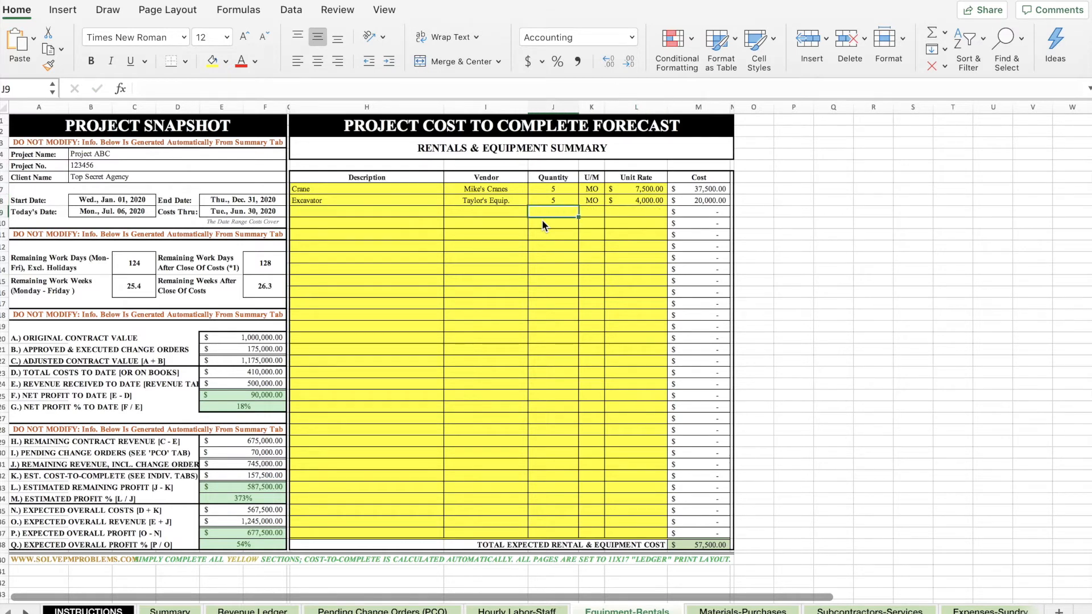
{"action": "type", "text": "Generators (x2"}
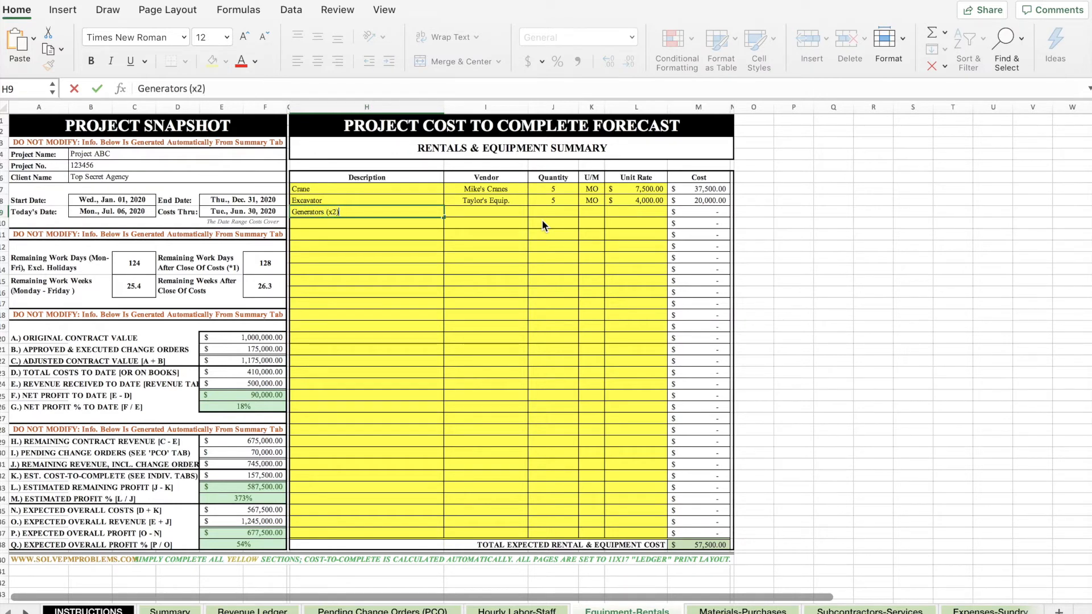
{"action": "type", "text": ")"}
{"action": "key", "text": "ctrl+Return"}
{"action": "key", "text": "Tab"}
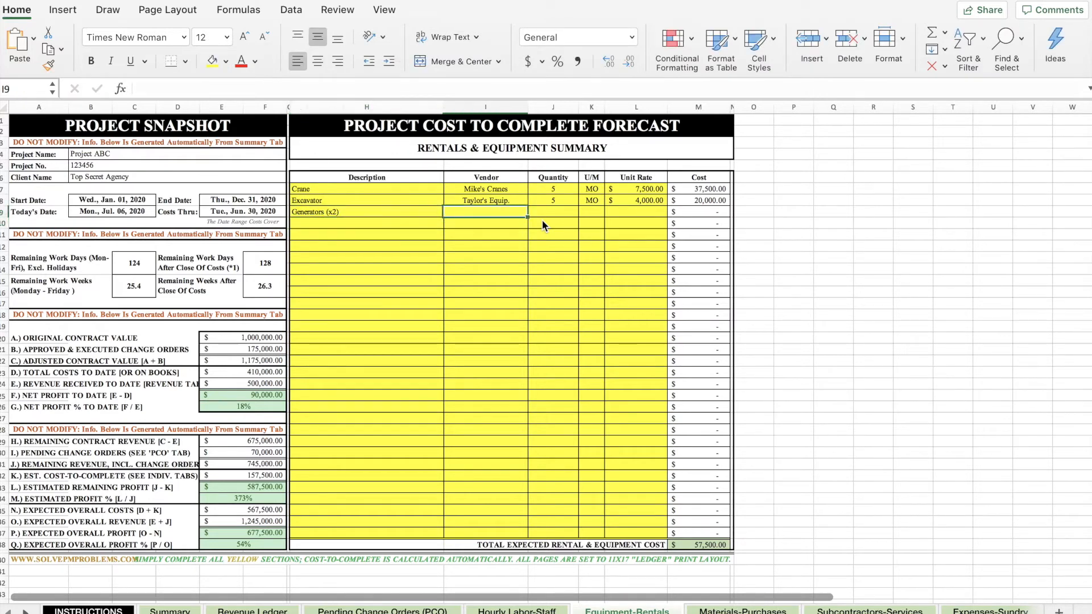
{"action": "type", "text": "Equ"}
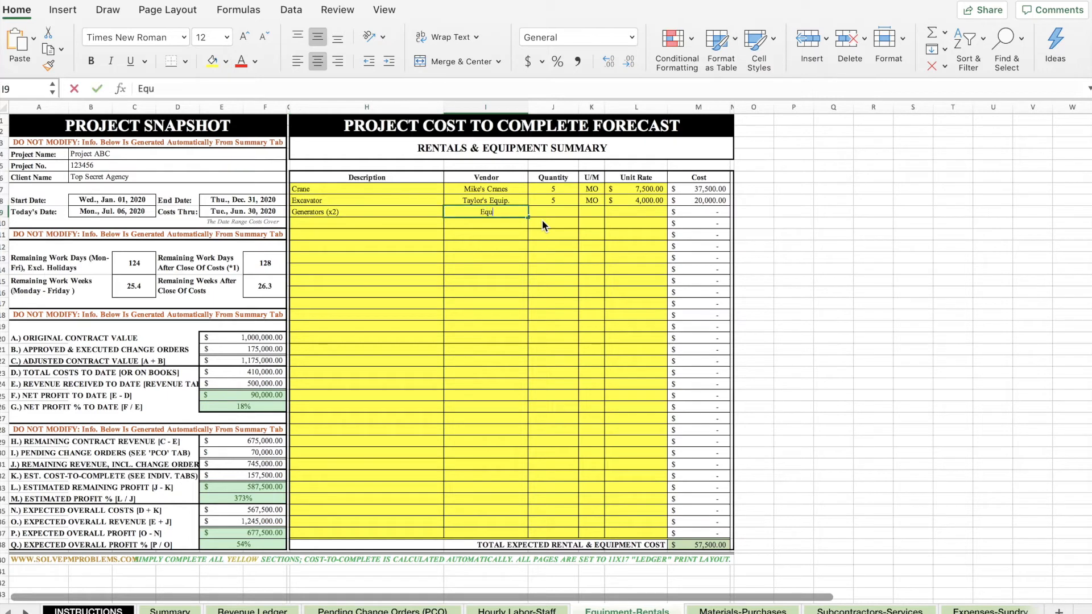
{"action": "type", "text": "ip-R-Us"}
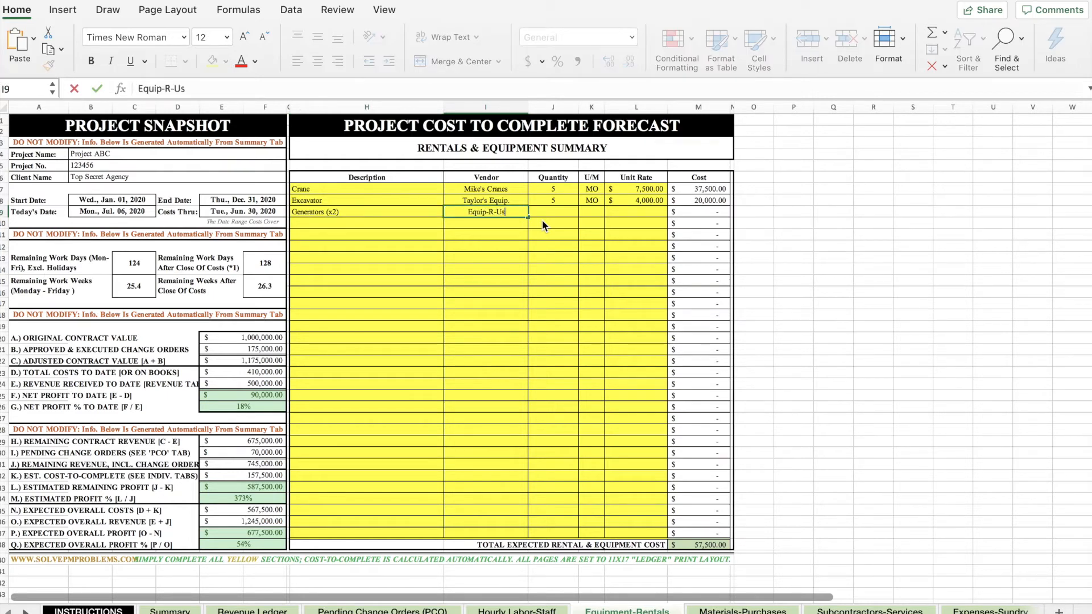
{"action": "key", "text": "ctrl+Return"}
Give the generators a quantity of 10, unit of measure MO and a unit rate of 1,000, and check the estimated cost-to-complete
{"action": "key", "text": "Tab"}
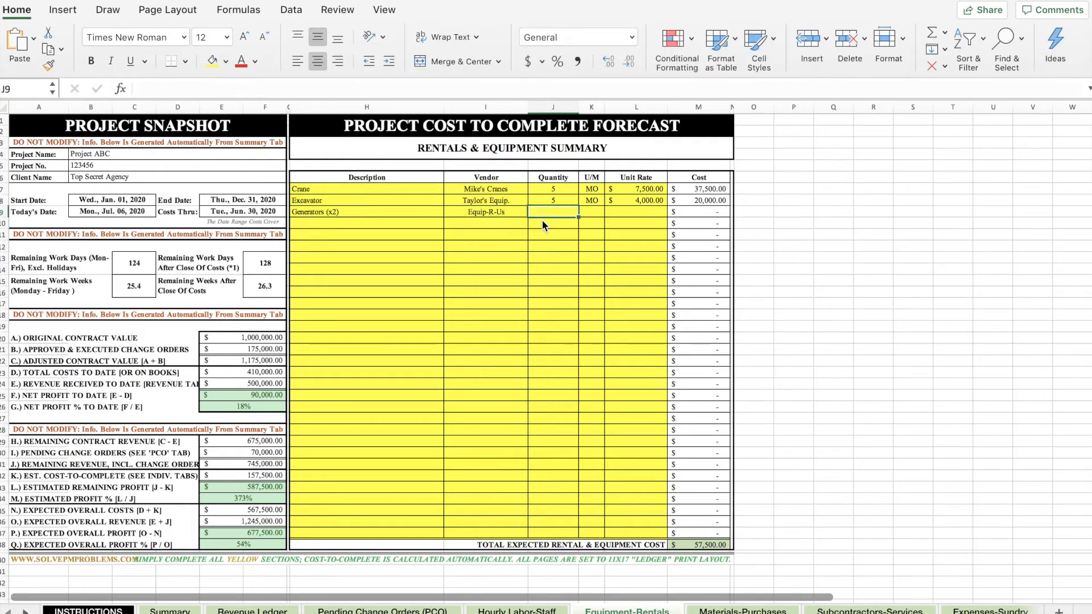
{"action": "type", "text": "10"}
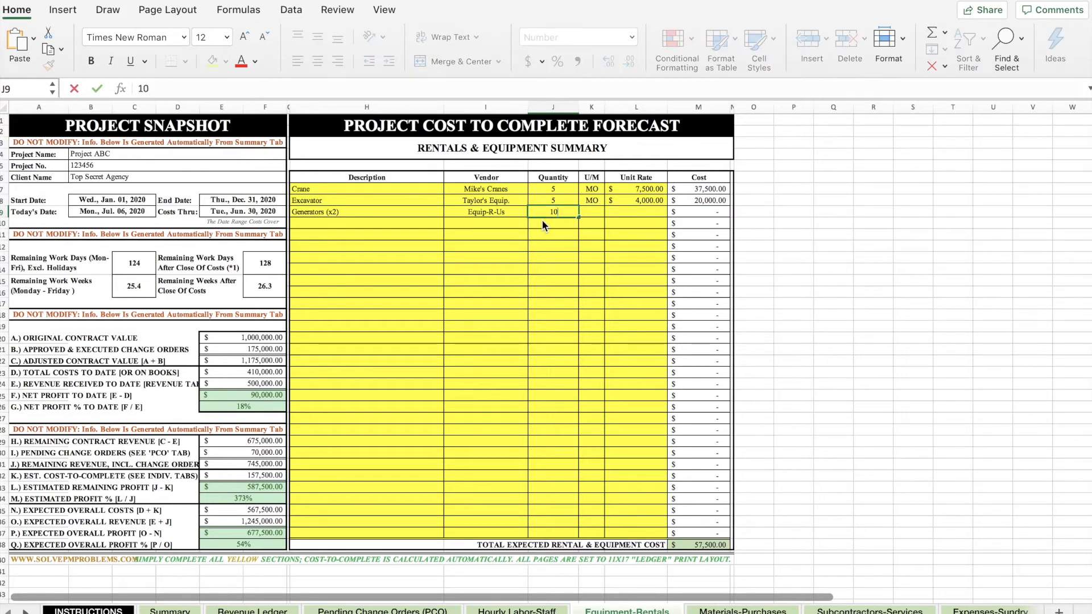
{"action": "key", "text": "Tab"}
{"action": "type", "text": "MO"}
{"action": "key", "text": "ctrl+Return"}
{"action": "key", "text": "Tab"}
{"action": "type", "text": "1,"}
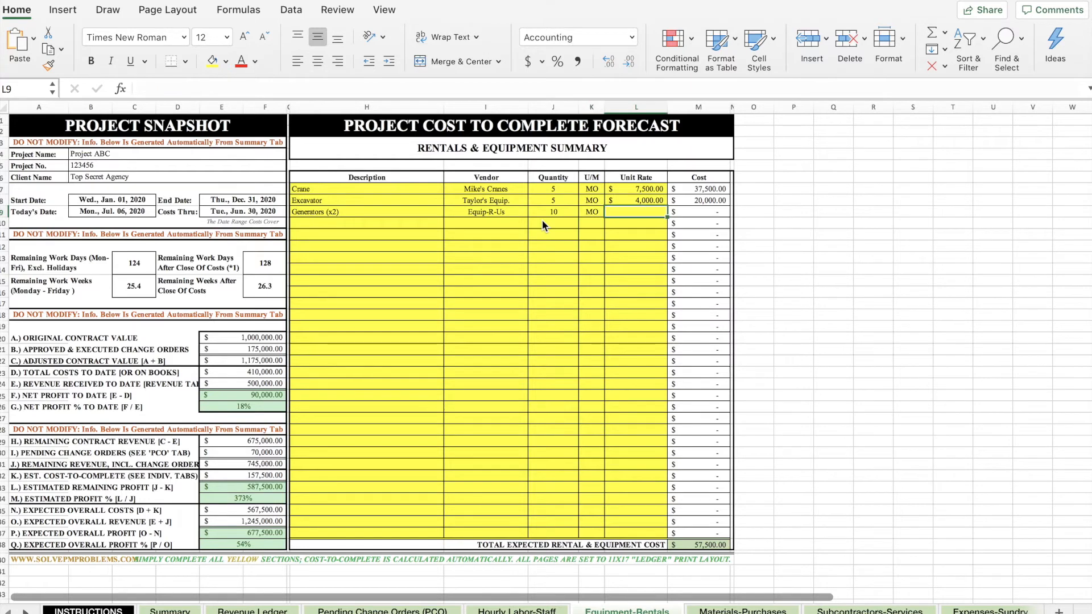
{"action": "type", "text": "000"}
{"action": "key", "text": "Return"}
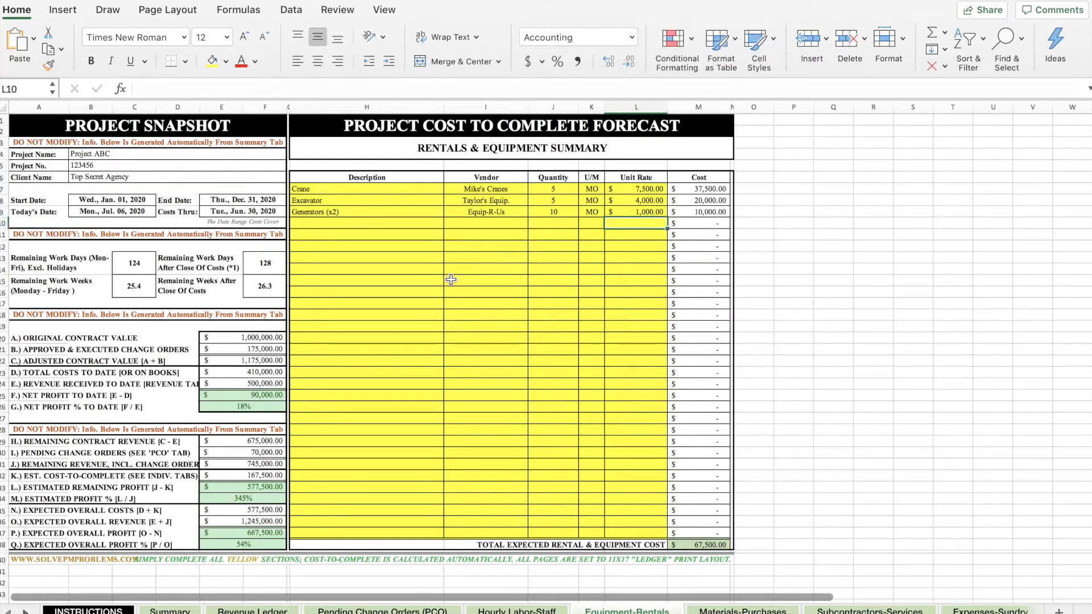
{"action": "left_click", "coordinate": [272, 472]}
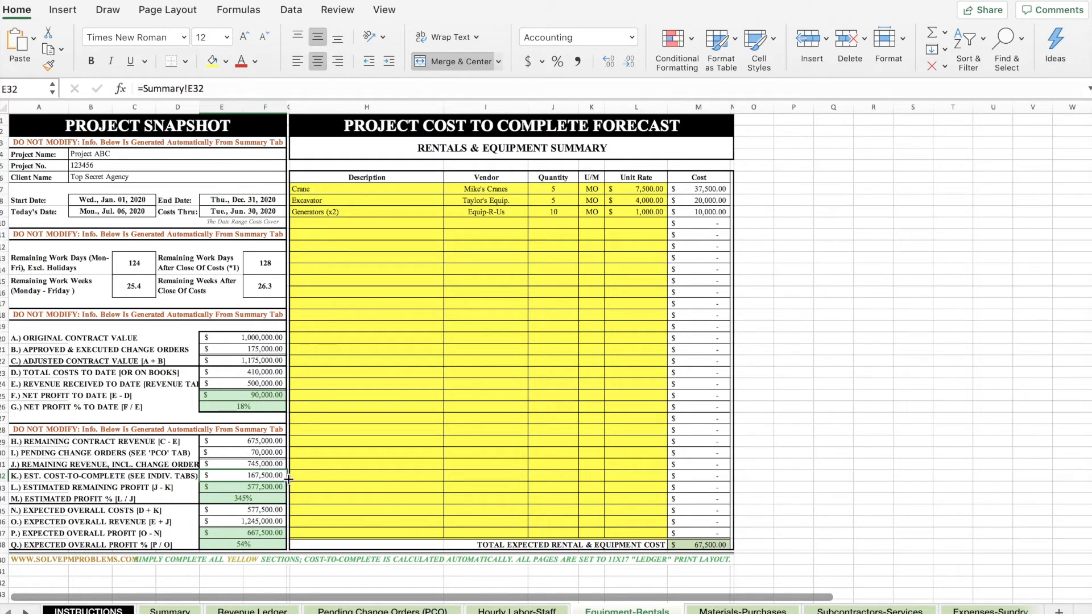
In the first row of the Materials-Purchases sheet, enter Top Secret Material as the description and Materials Galore as the vendor
{"action": "left_click", "coordinate": [712, 611]}
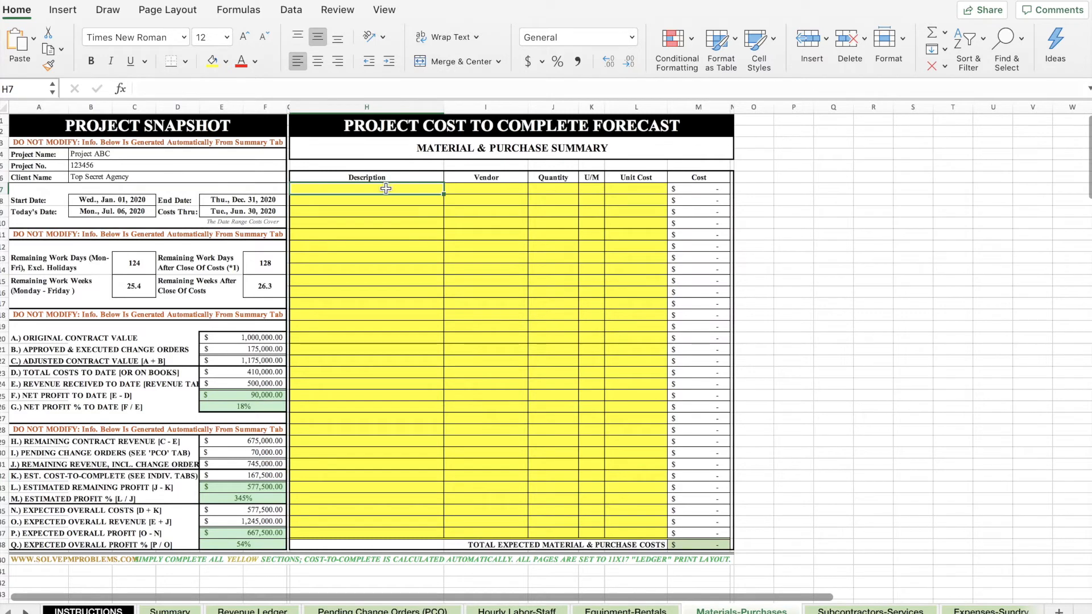
{"action": "type", "text": "Top "}
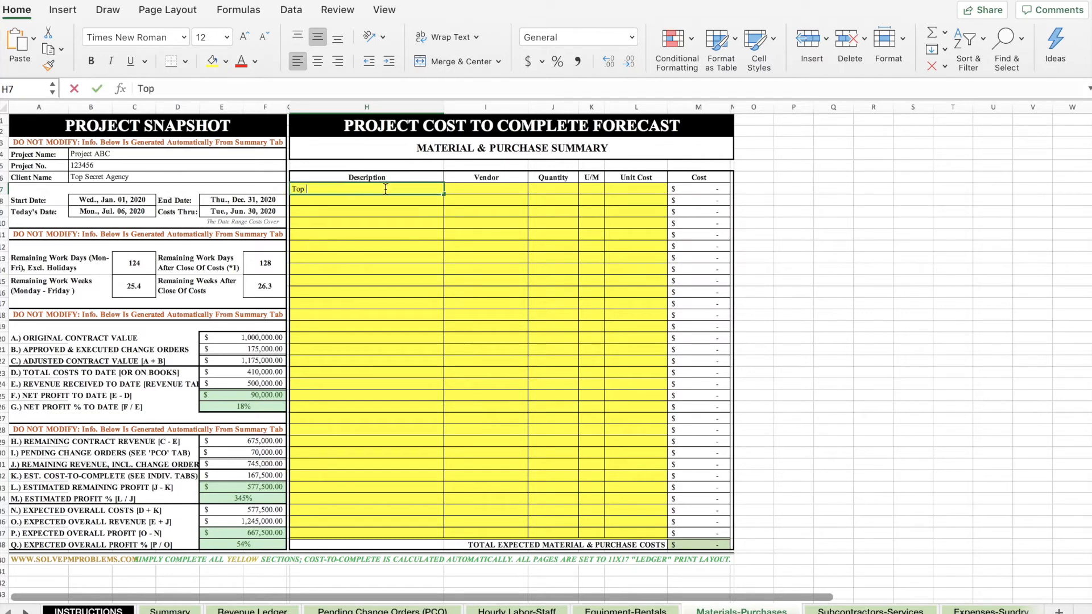
{"action": "type", "text": "Secret Material"}
{"action": "key", "text": "Return"}
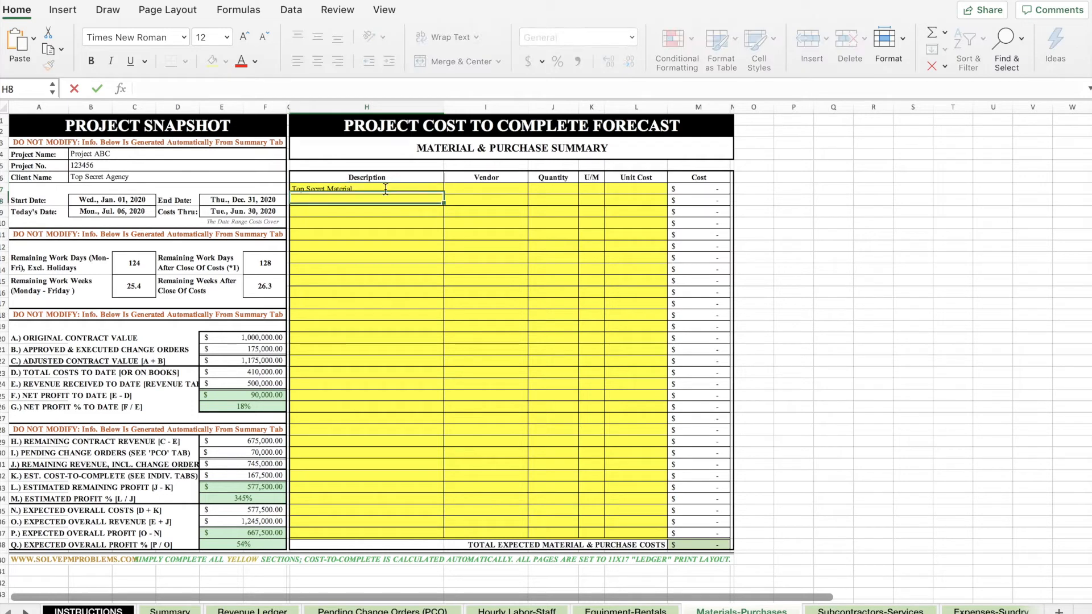
{"action": "key", "text": "Up"}
{"action": "key", "text": "Right"}
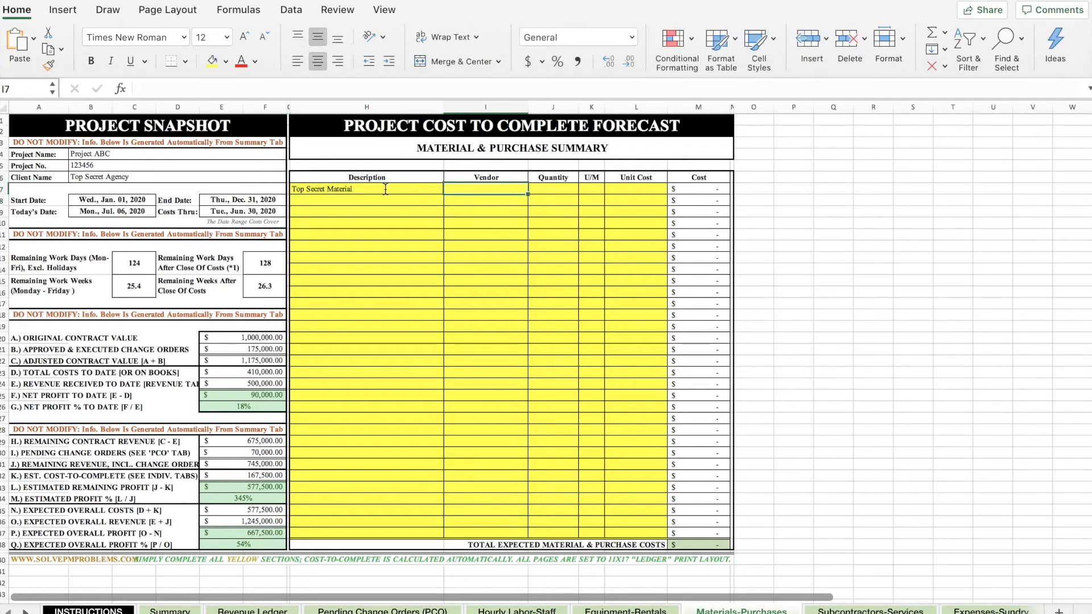
{"action": "type", "text": "Materi"}
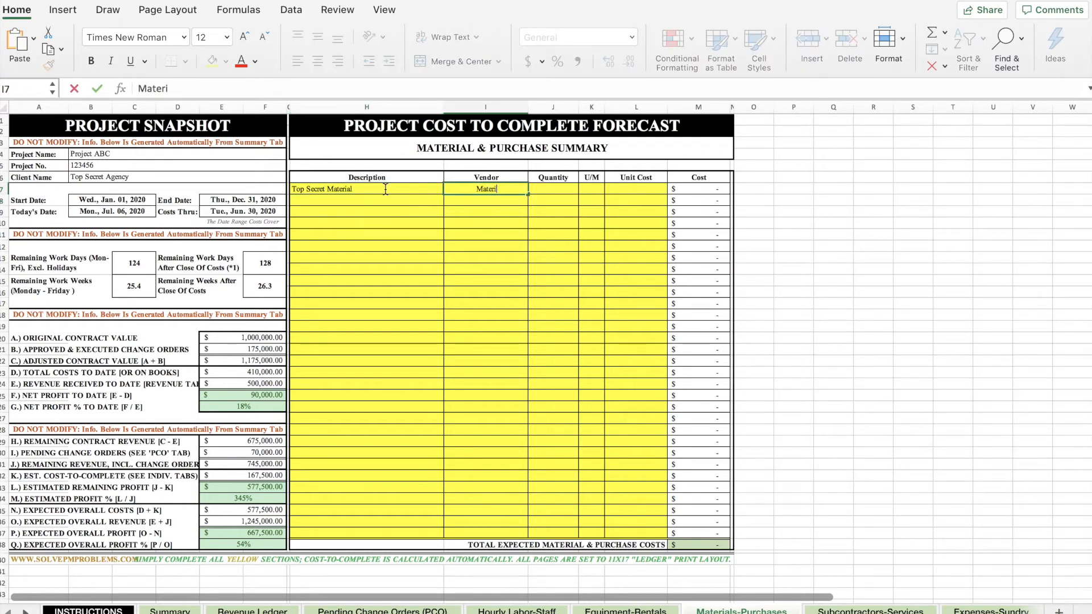
{"action": "type", "text": "als Galore"}
{"action": "key", "text": "Return"}
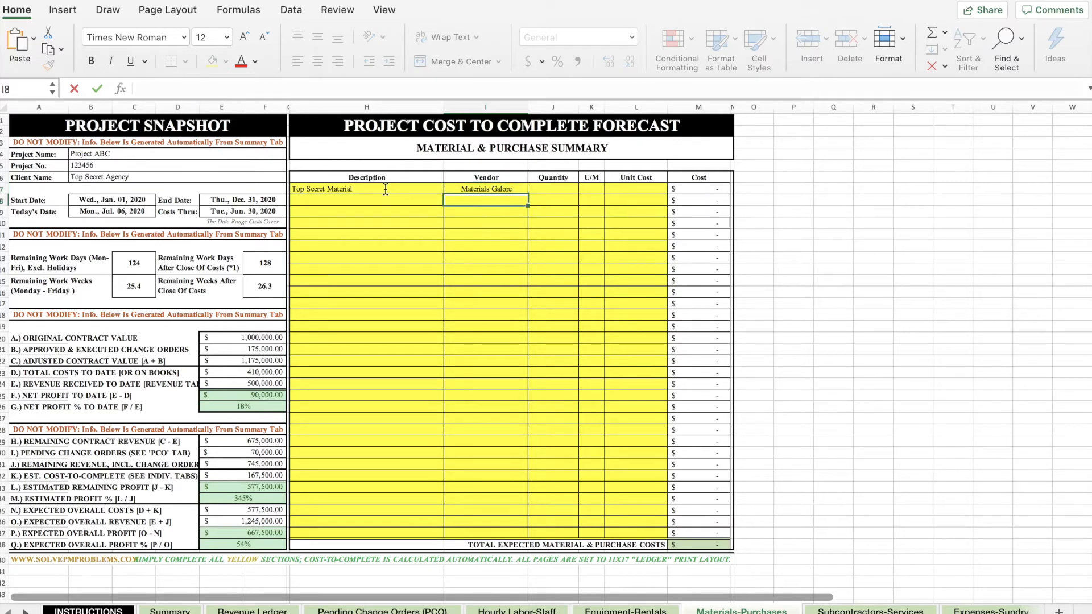
Give the Top Secret Material a quantity of 1, unit of measure LS and a unit cost of 80,000
{"action": "key", "text": "Up"}
{"action": "key", "text": "Right"}
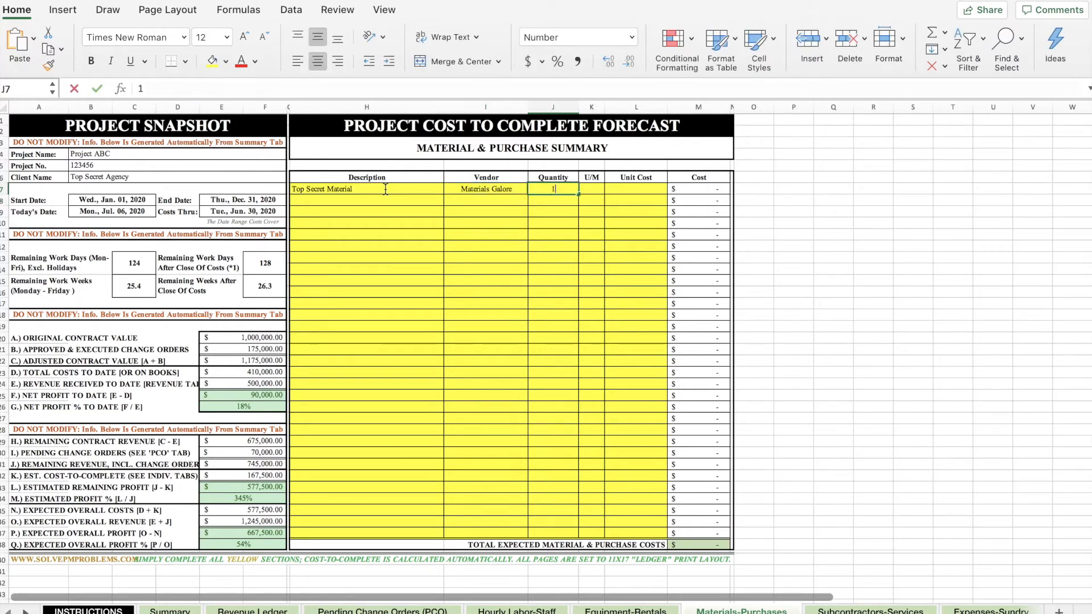
{"action": "type", "text": "1"}
{"action": "key", "text": "Tab"}
{"action": "type", "text": "LS"}
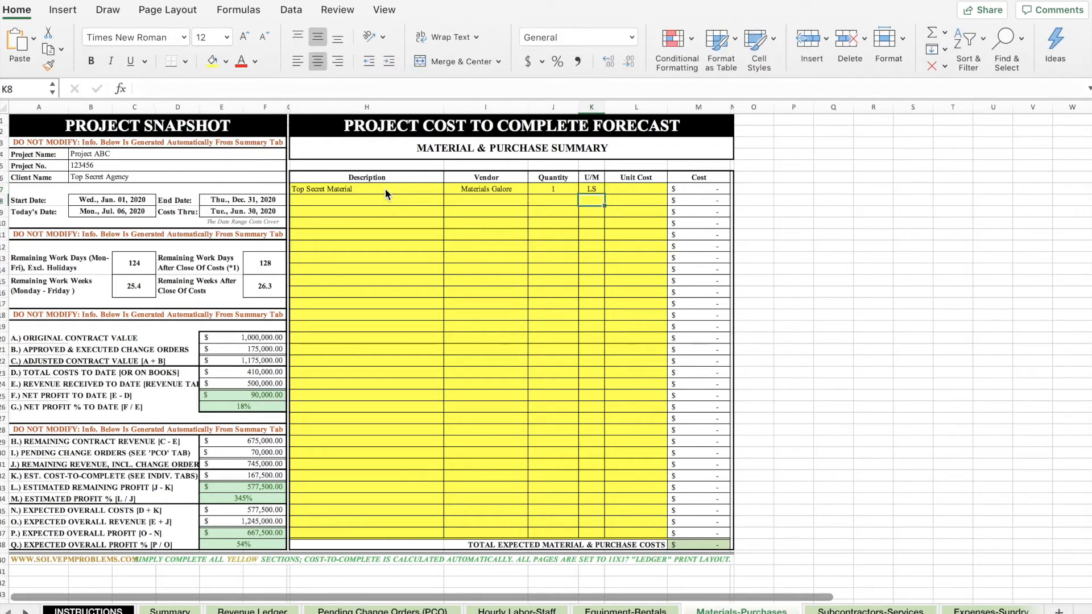
{"action": "key", "text": "Tab"}
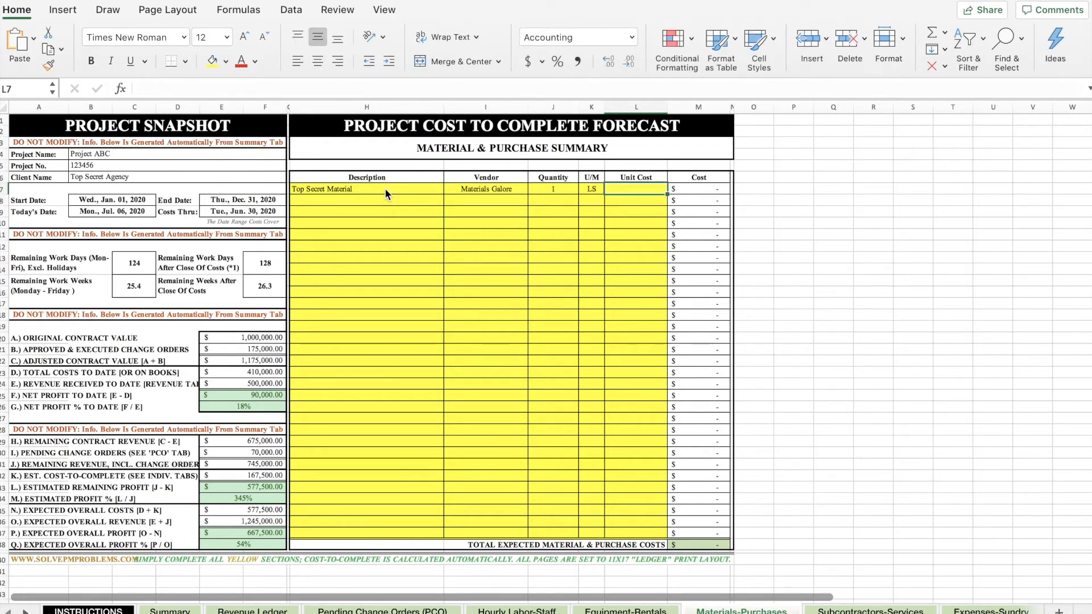
{"action": "type", "text": "80"}
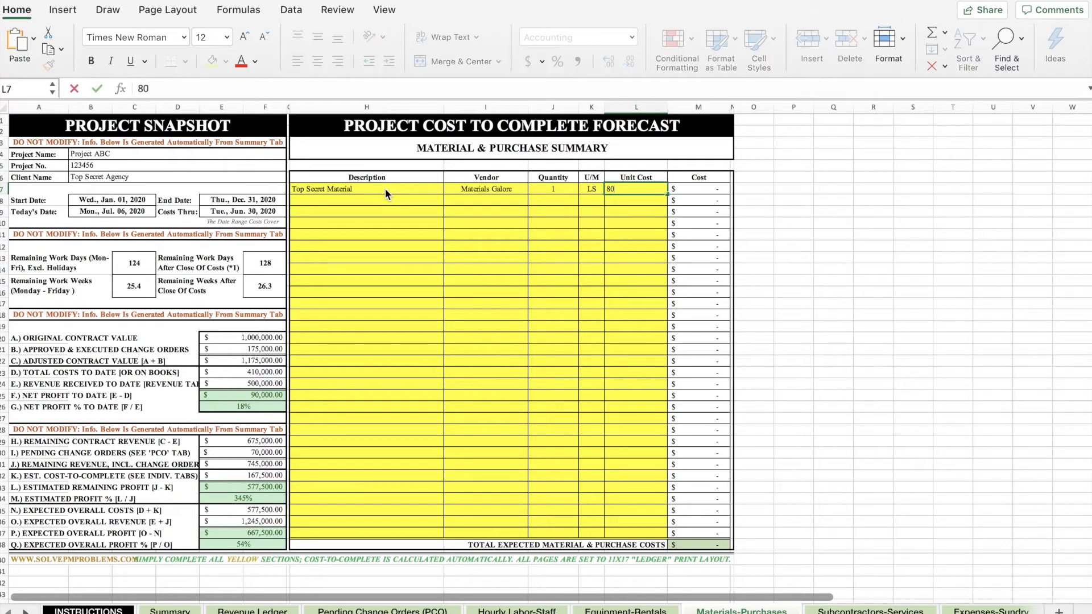
{"action": "type", "text": "000"}
{"action": "key", "text": "Return"}
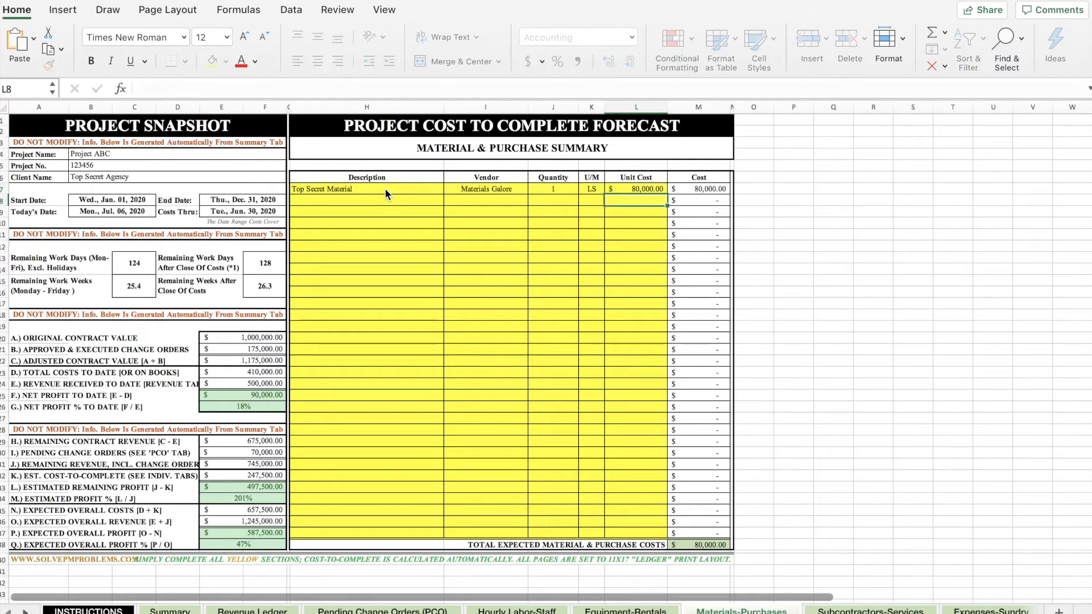
Enter the sample units of measure BG, SF and CY in the three rows below the Top Secret Material
{"action": "key", "text": "Left"}
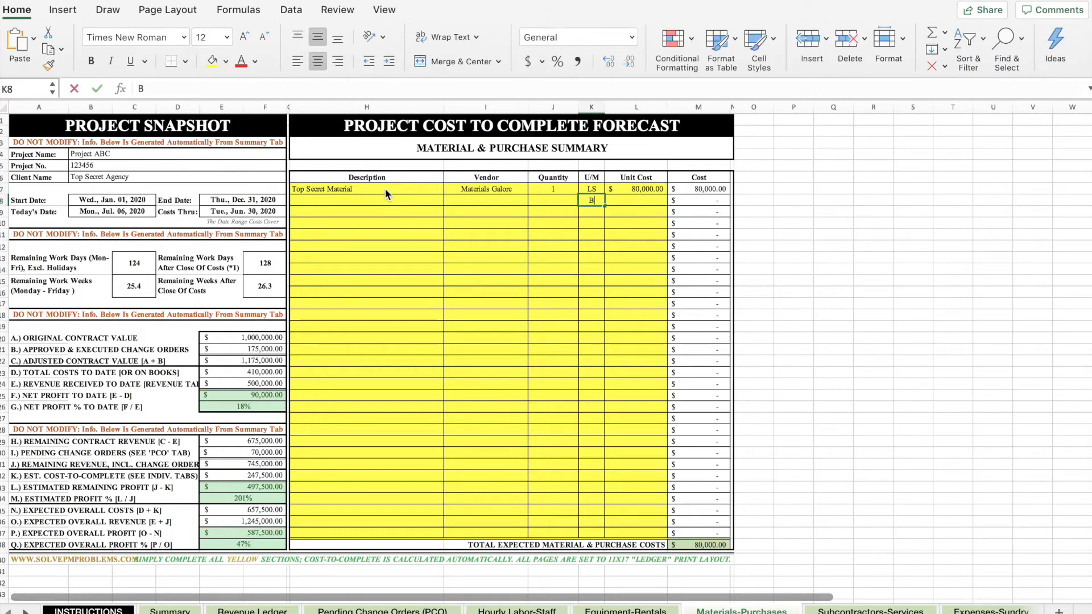
{"action": "type", "text": "BG"}
{"action": "key", "text": "Return"}
{"action": "type", "text": "SF"}
{"action": "key", "text": "Return"}
{"action": "type", "text": "CY"}
{"action": "key", "text": "Return"}
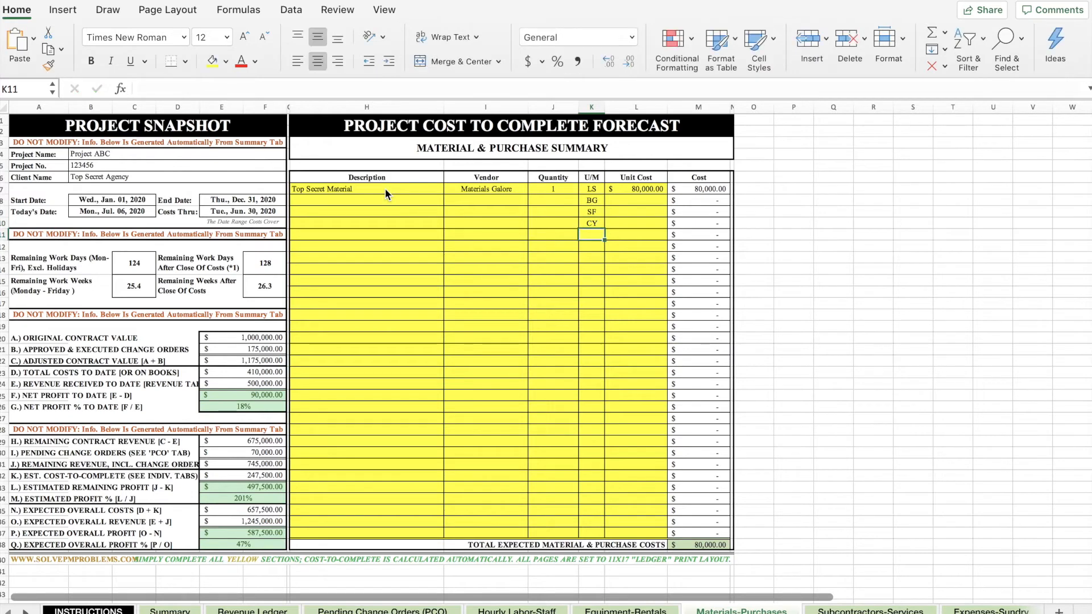
Enter TN as another sample unit of measure in the row directly below CY
{"action": "type", "text": "TN"}
{"action": "key", "text": "Return"}
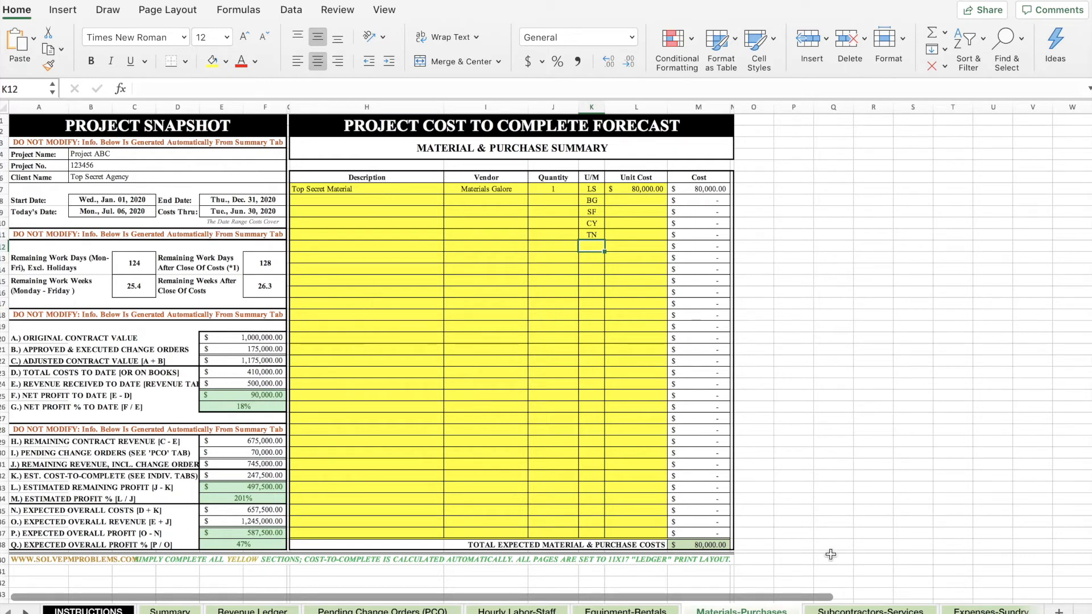
In the first row of the Subcontractors-Services sheet, enter Ace Construction as the subcontractor name
{"action": "left_click", "coordinate": [869, 611]}
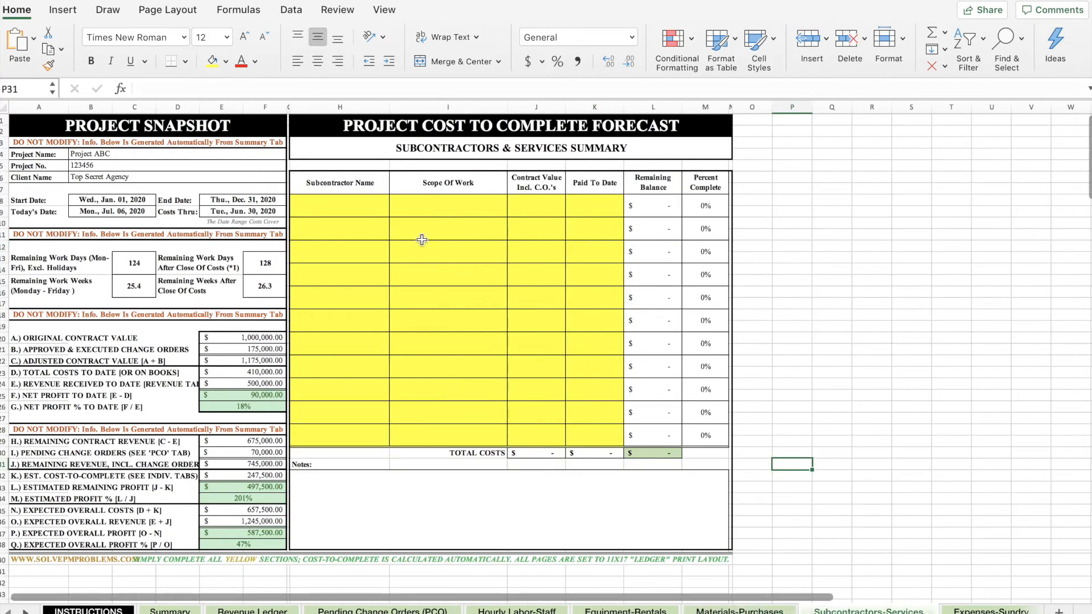
{"action": "left_click", "coordinate": [350, 202]}
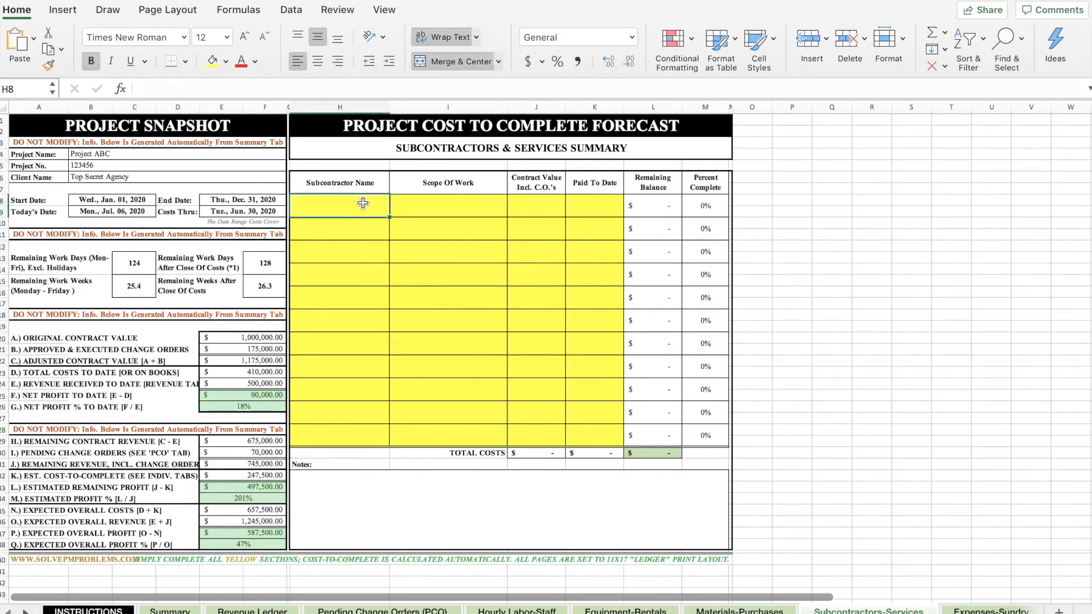
{"action": "type", "text": "Ace Construction"}
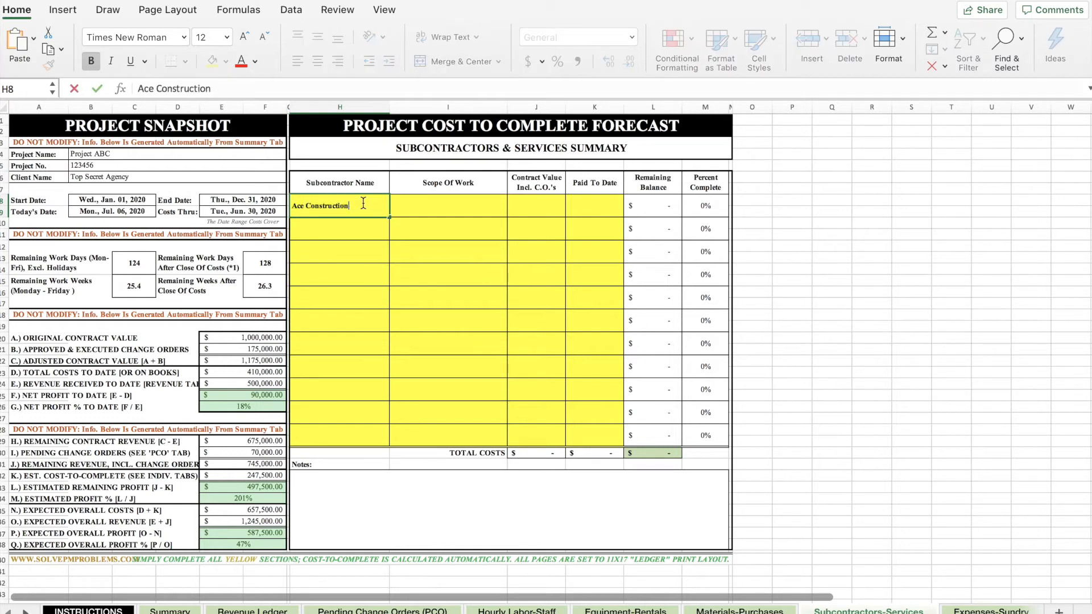
{"action": "key", "text": "Return"}
{"action": "key", "text": "Up"}
{"action": "key", "text": "Right"}
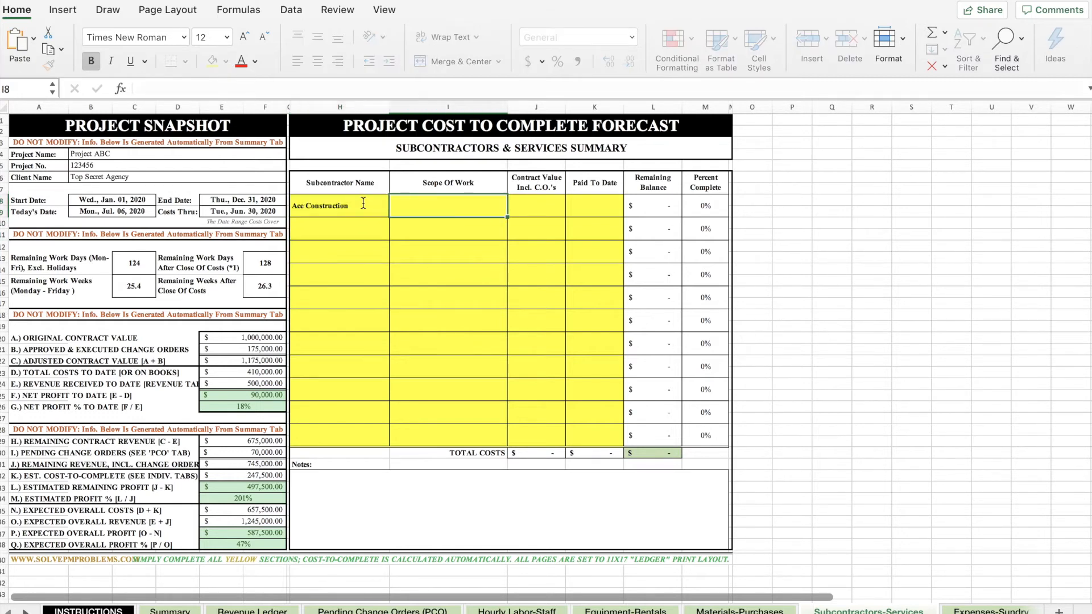
Enter Top Secret Concrete Work as the scope of work for Ace Construction
{"action": "type", "text": "Top Secre"}
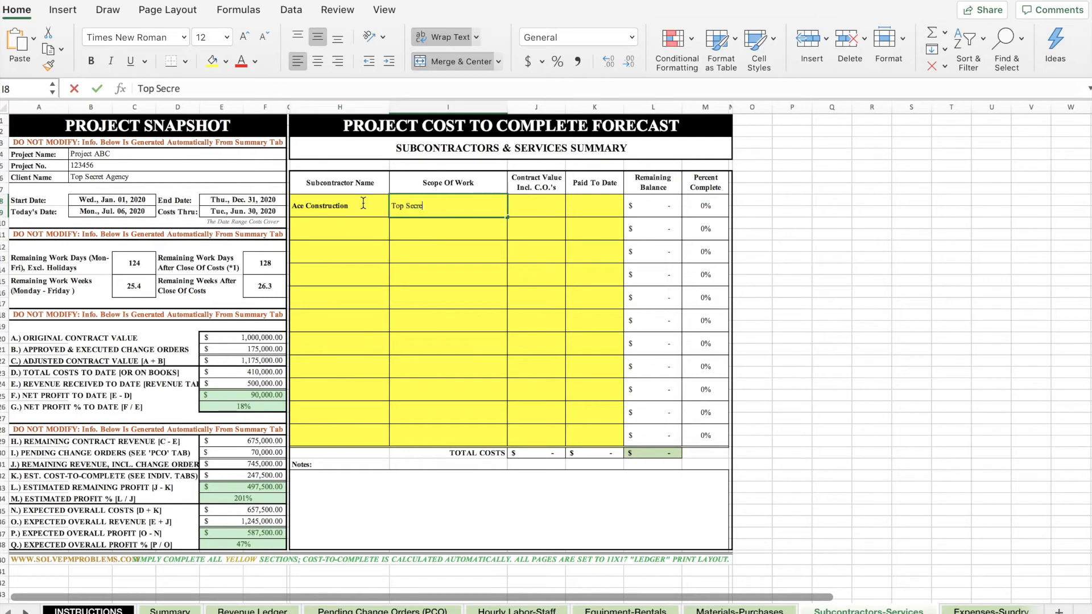
{"action": "type", "text": "t Co"}
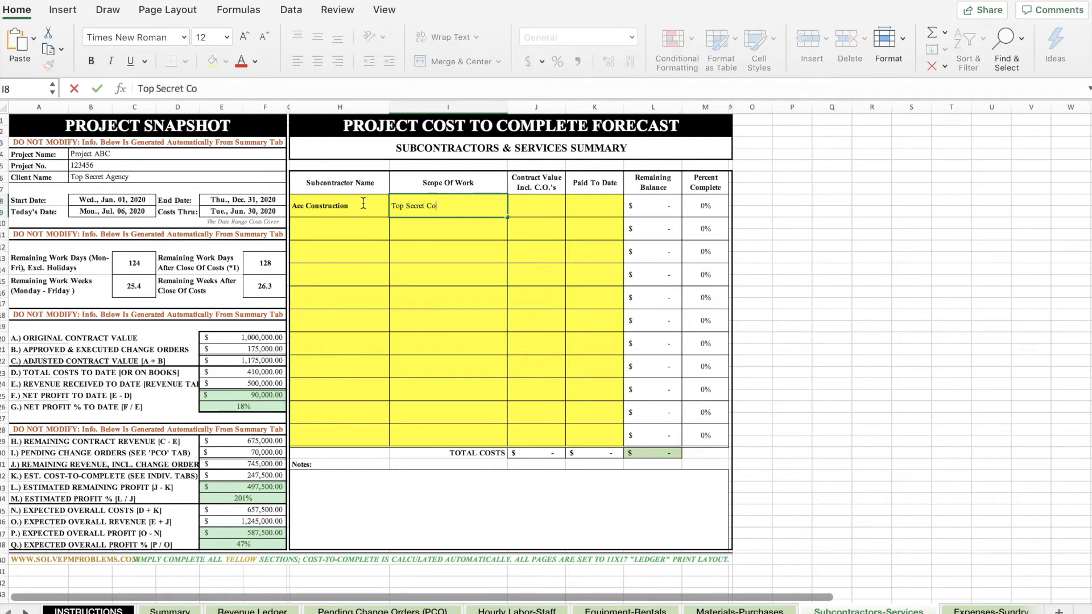
{"action": "type", "text": "ncrete Work"}
{"action": "key", "text": "Return"}
{"action": "key", "text": "Up"}
{"action": "key", "text": "Right"}
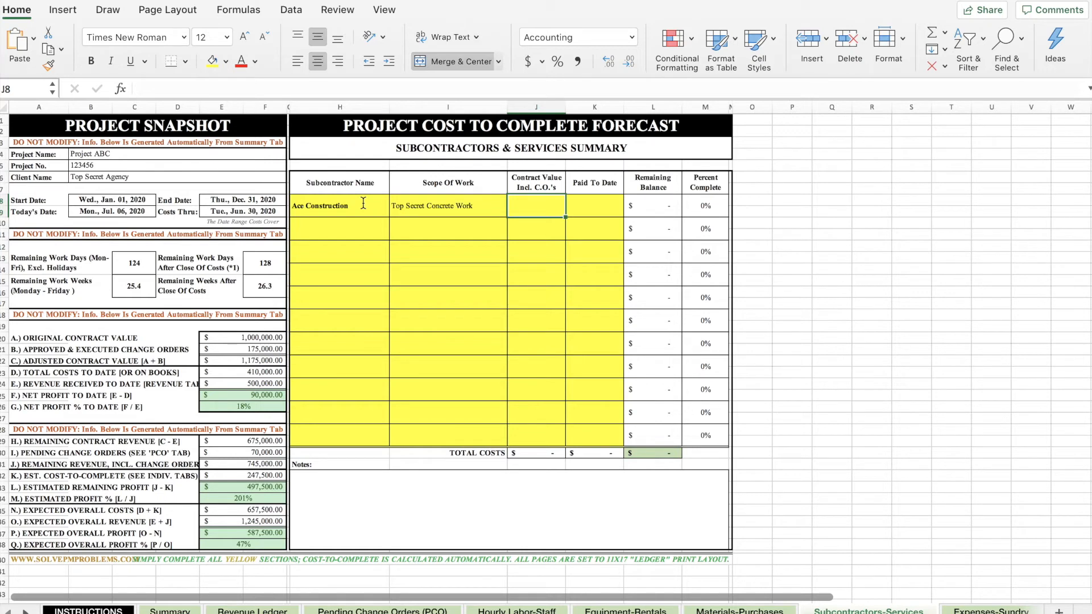
Give Ace Construction a contract value of 150,000 and a paid-to-date amount of 75,000, and select the Notes area
{"action": "type", "text": "150000"}
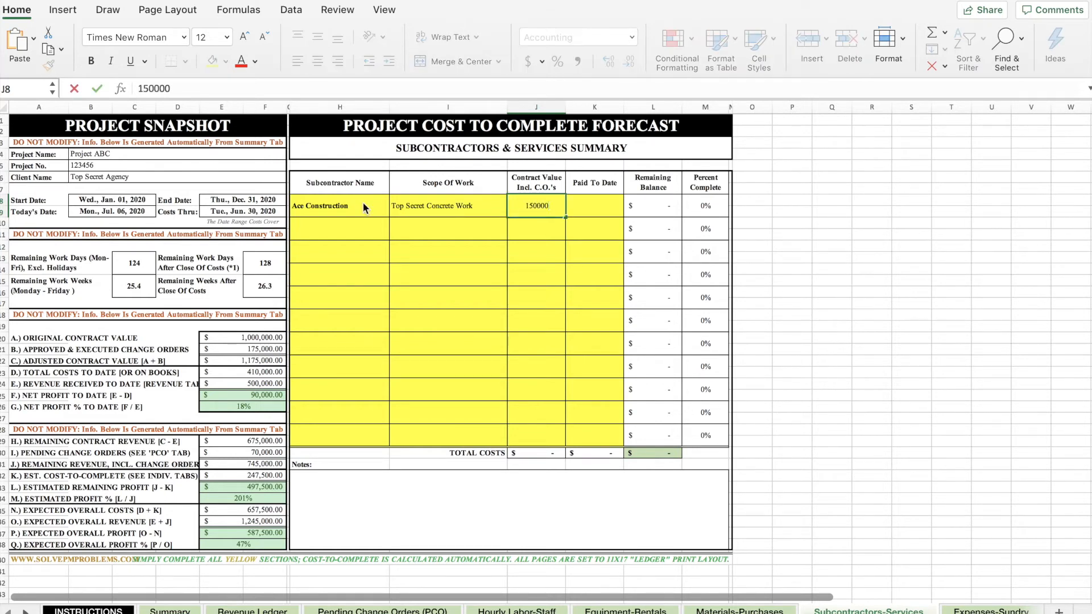
{"action": "key", "text": "Tab"}
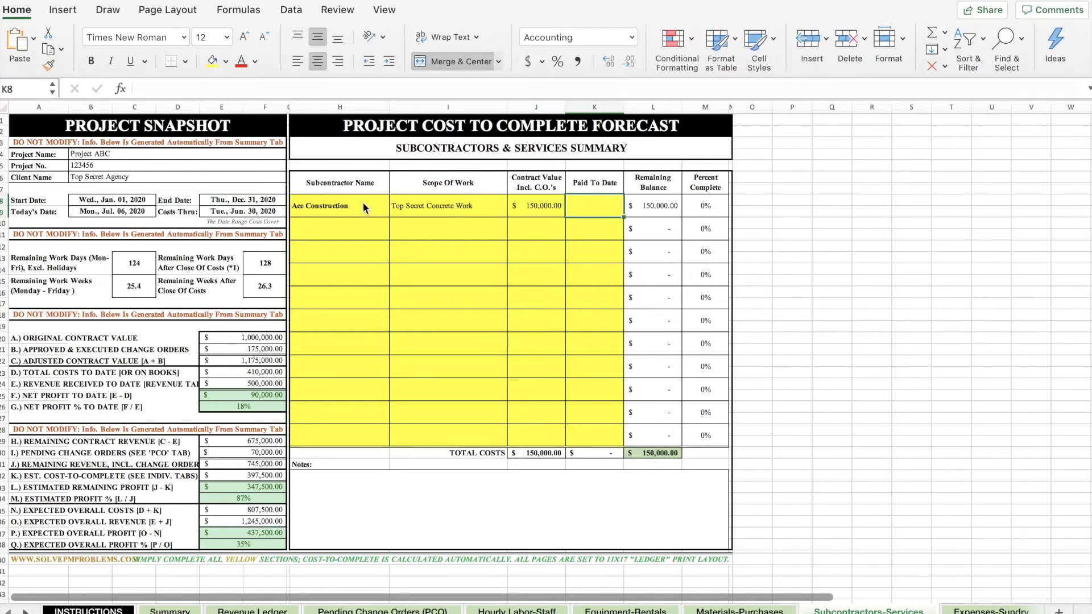
{"action": "type", "text": "75"}
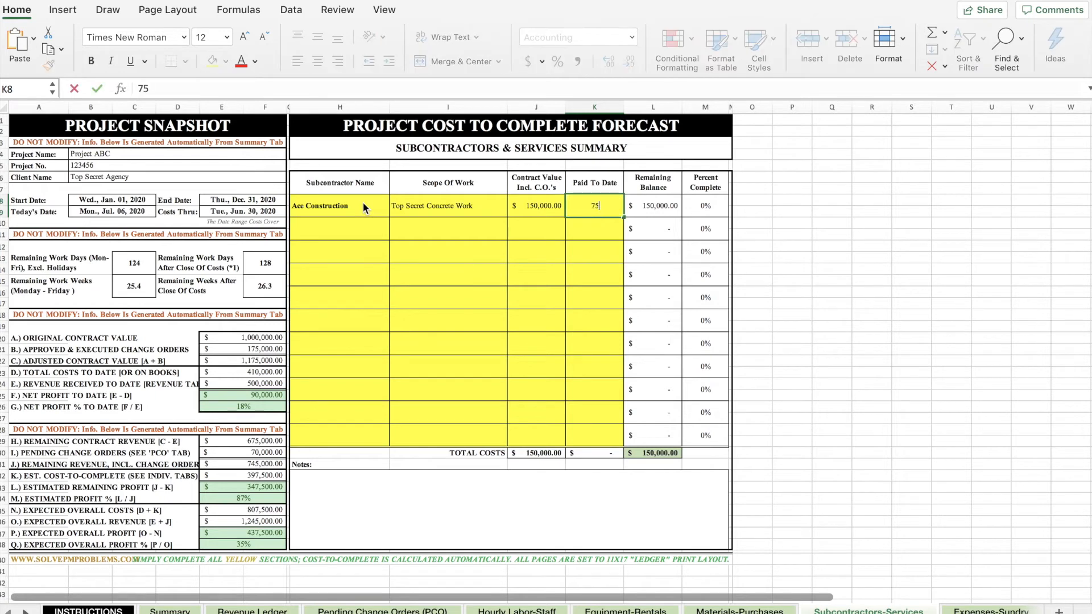
{"action": "type", "text": "000"}
{"action": "key", "text": "Return"}
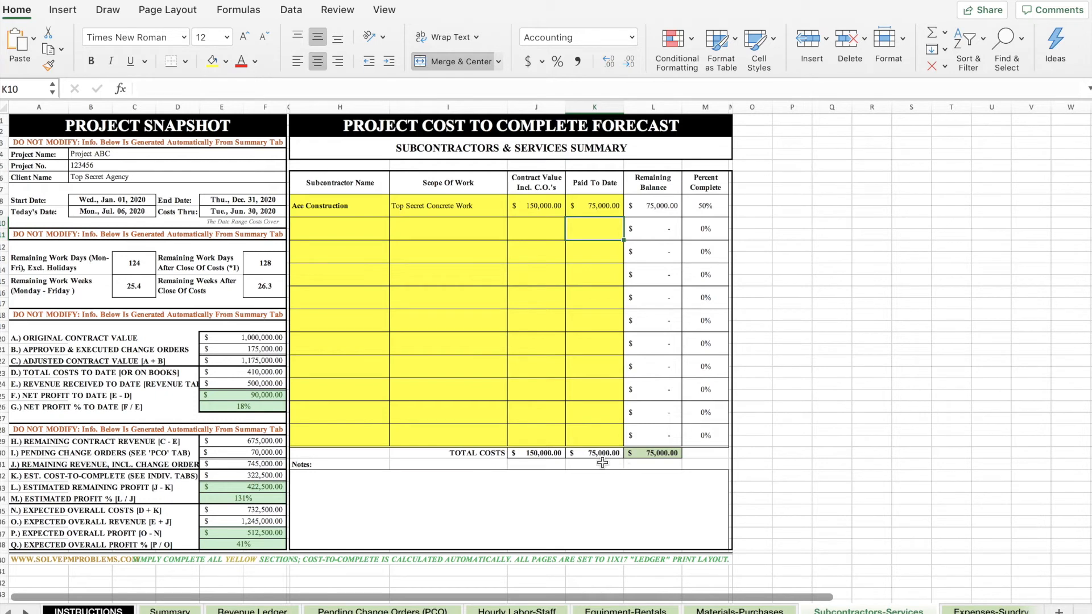
{"action": "left_click", "coordinate": [337, 503]}
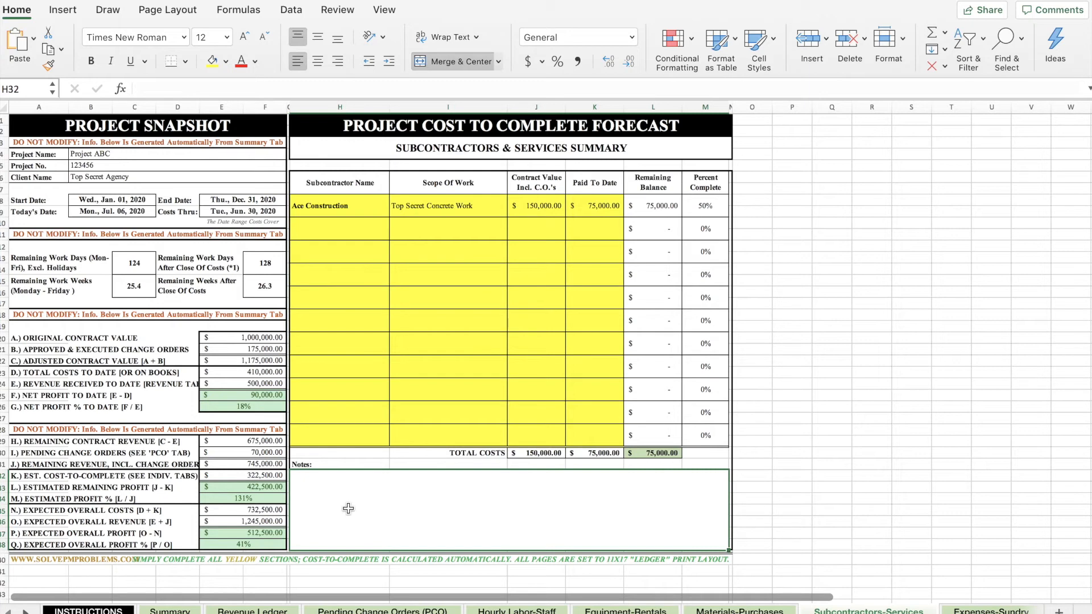
In the first four rows of the Expenses-Sundry sheet, enter the descriptions Fuel, Computers, Phones and Printer
{"action": "left_click", "coordinate": [960, 610]}
{"action": "left_click", "coordinate": [397, 187]}
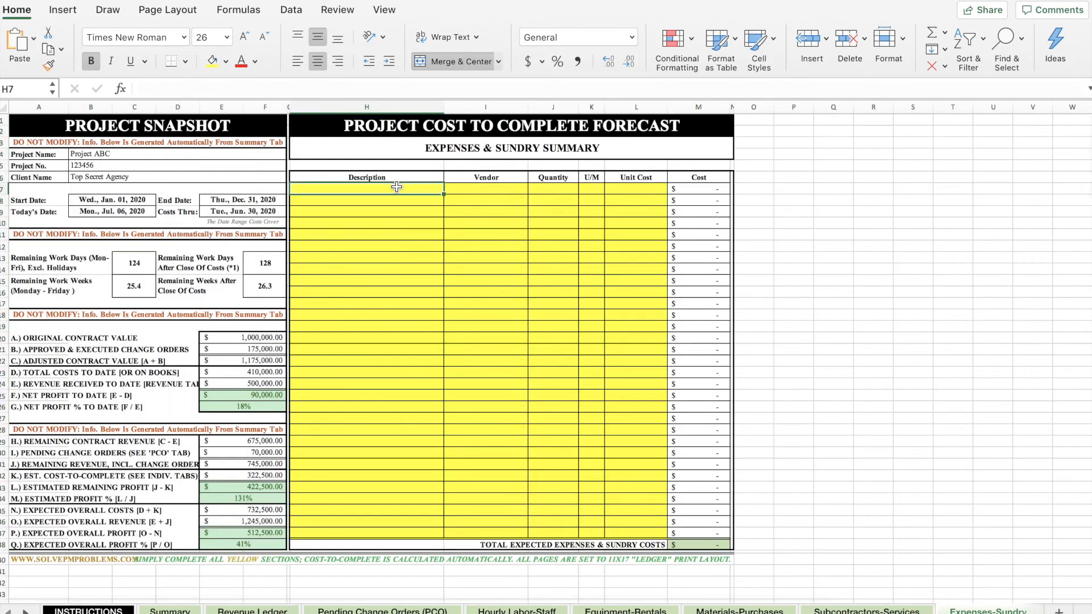
{"action": "type", "text": "Fuel"}
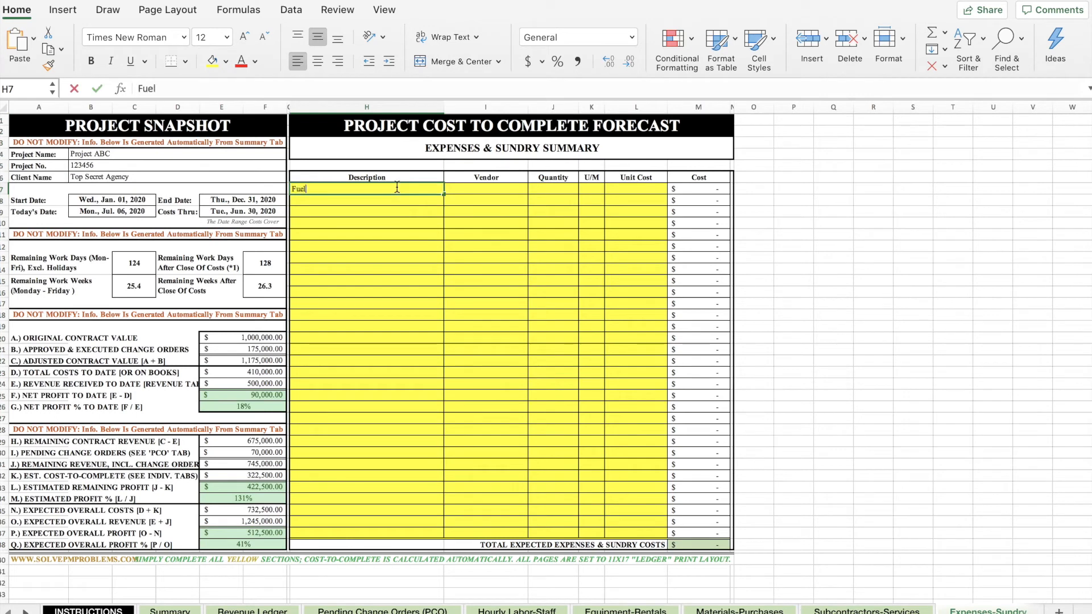
{"action": "key", "text": "Return"}
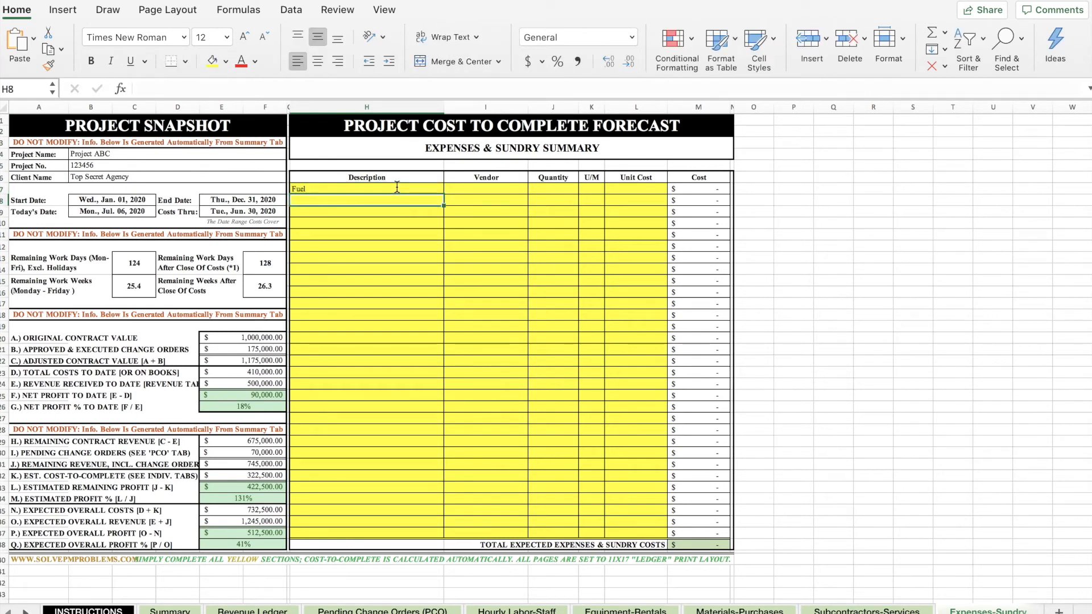
{"action": "type", "text": "Computers"}
{"action": "key", "text": "Return"}
{"action": "type", "text": "Phones"}
{"action": "key", "text": "Return"}
{"action": "type", "text": "Printer"}
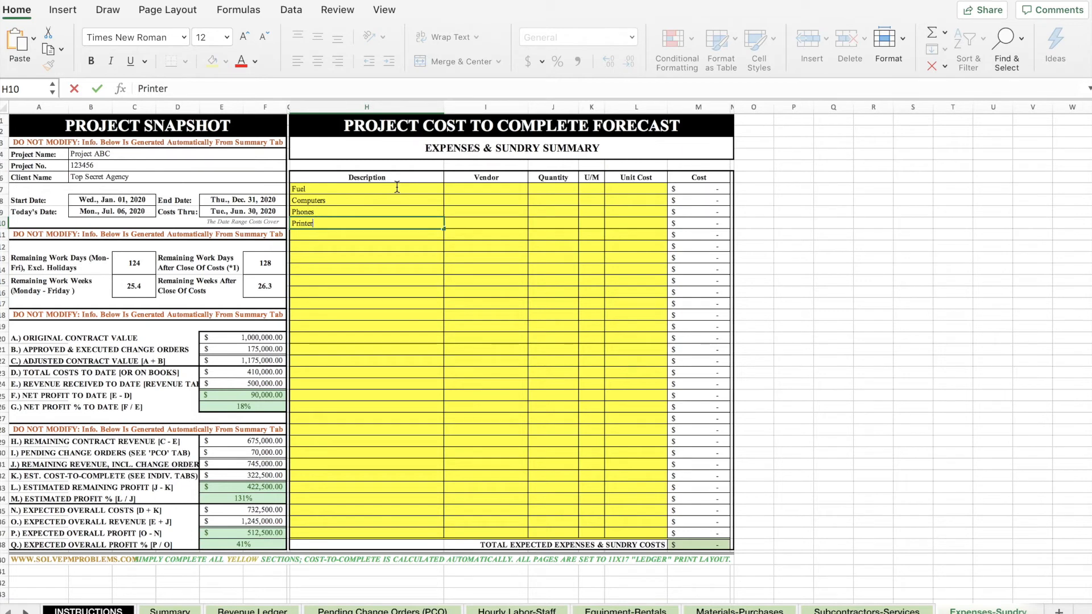
{"action": "key", "text": "Return"}
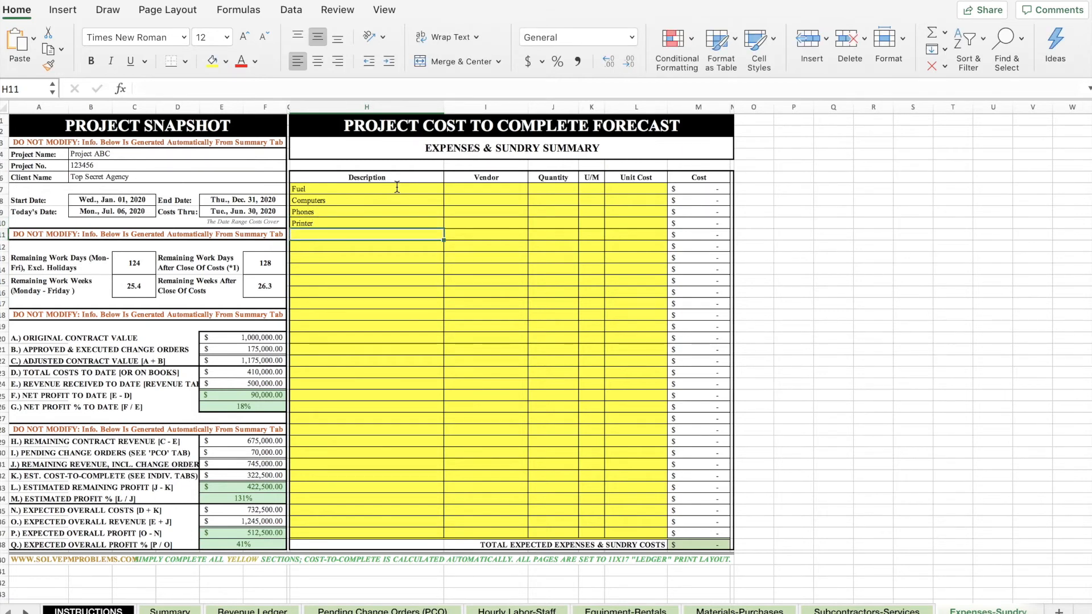
{"action": "type", "text": "T"}
{"action": "key", "text": "BackSpace"}
{"action": "key", "text": "Return"}
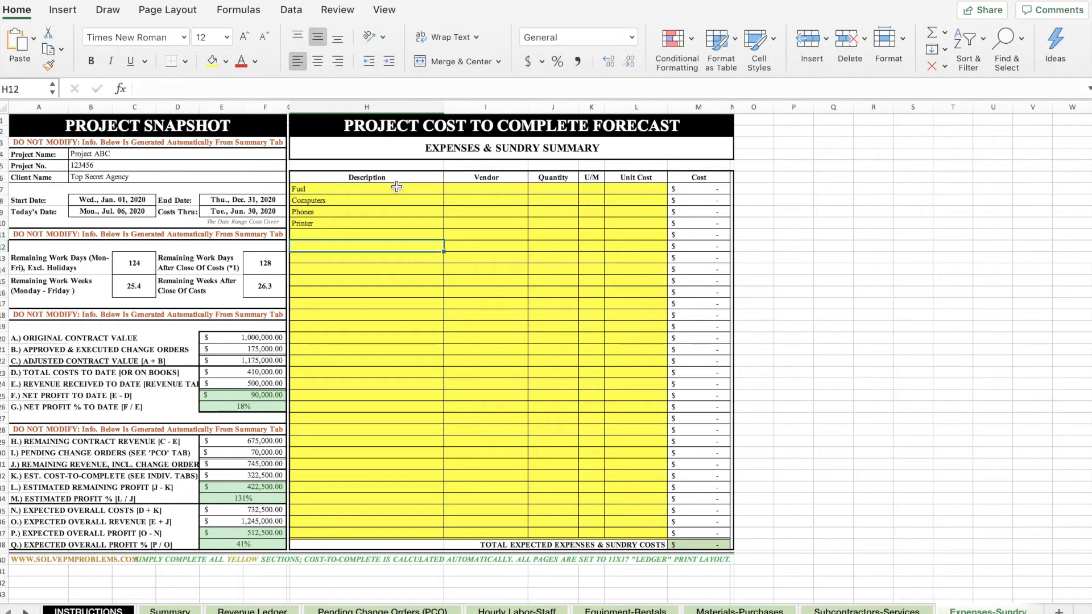
Give the Fuel expense a quantity of 1, unit of measure LS and a unit cost of 25,000
{"action": "left_click", "coordinate": [553, 188]}
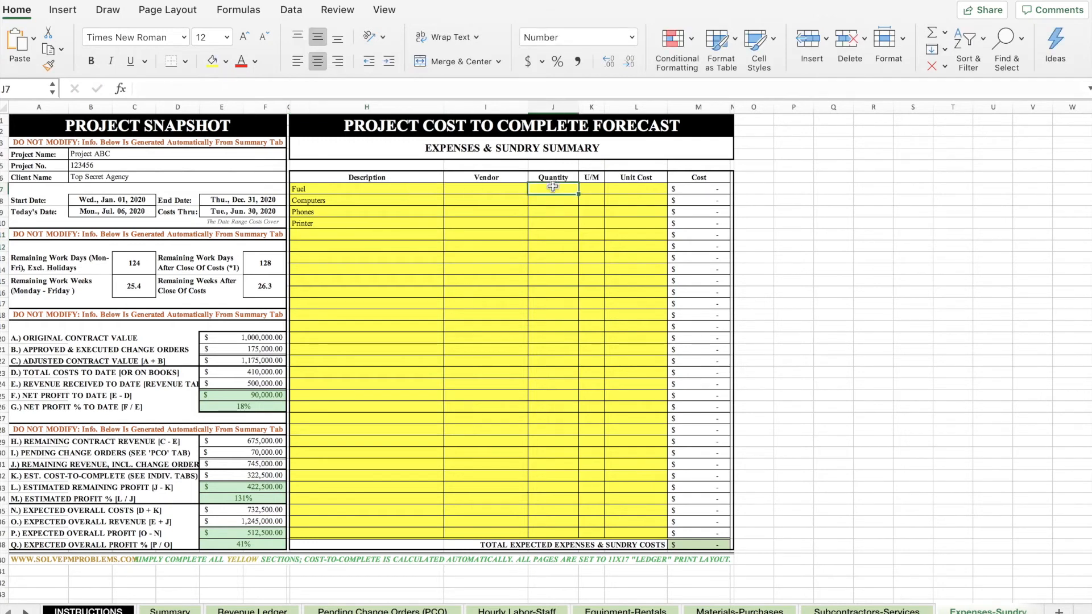
{"action": "type", "text": "1"}
{"action": "key", "text": "Tab"}
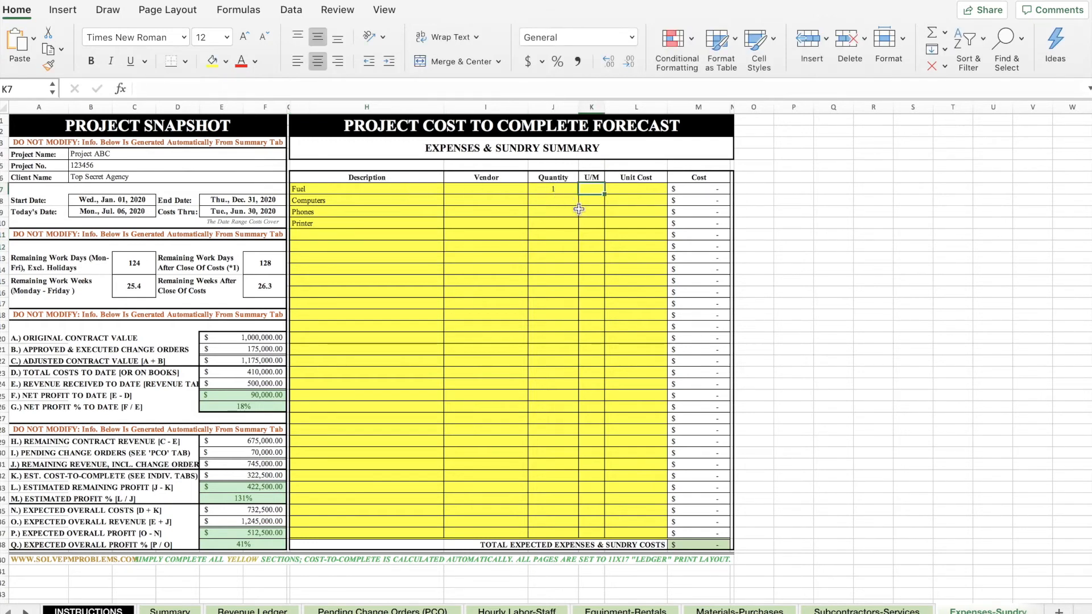
{"action": "type", "text": "LS"}
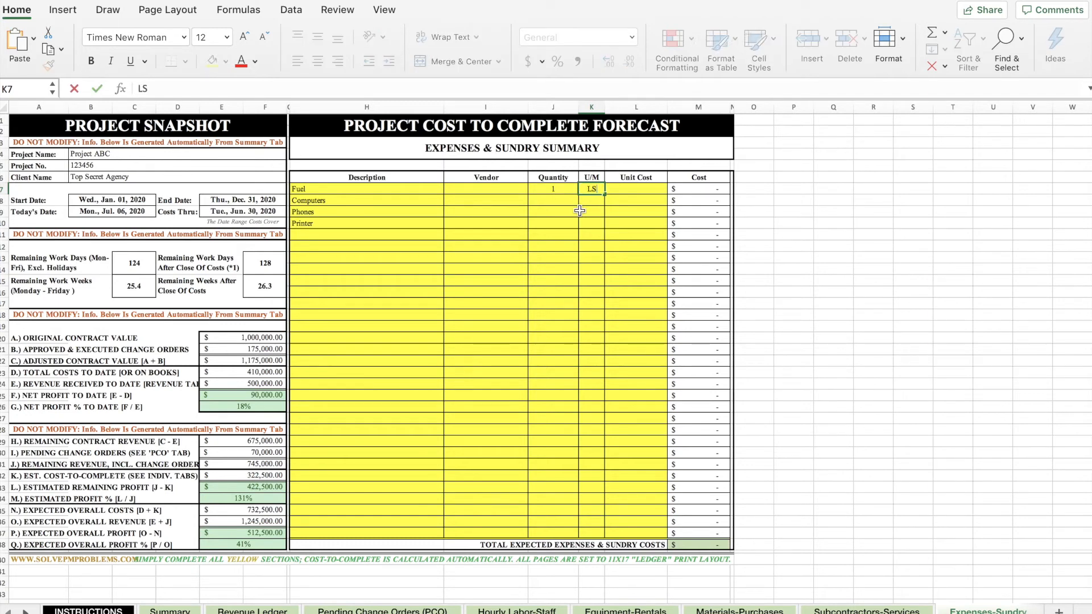
{"action": "key", "text": "Tab"}
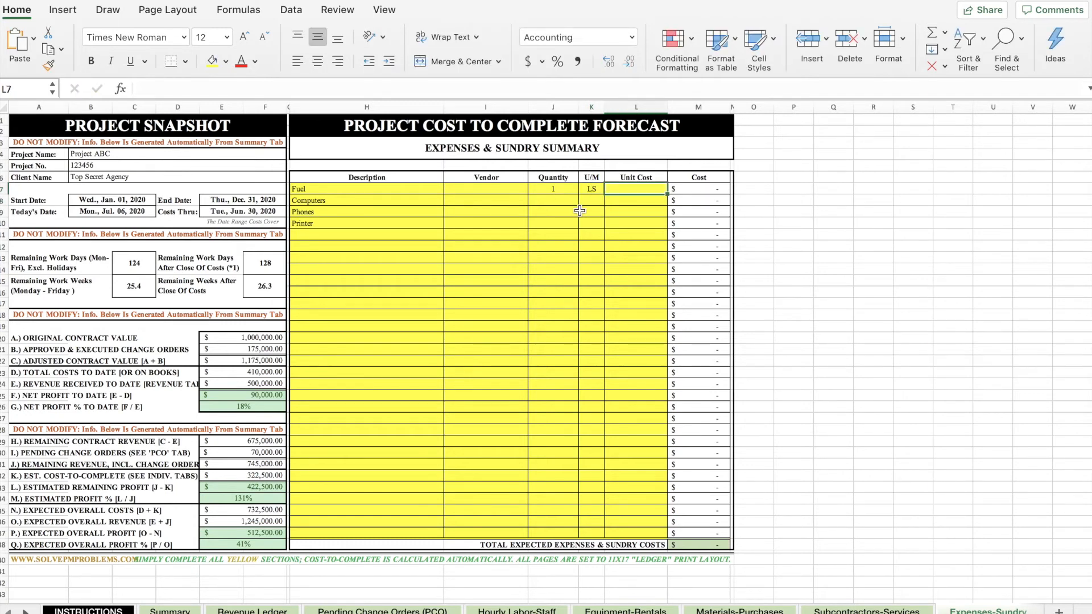
{"action": "type", "text": "25000"}
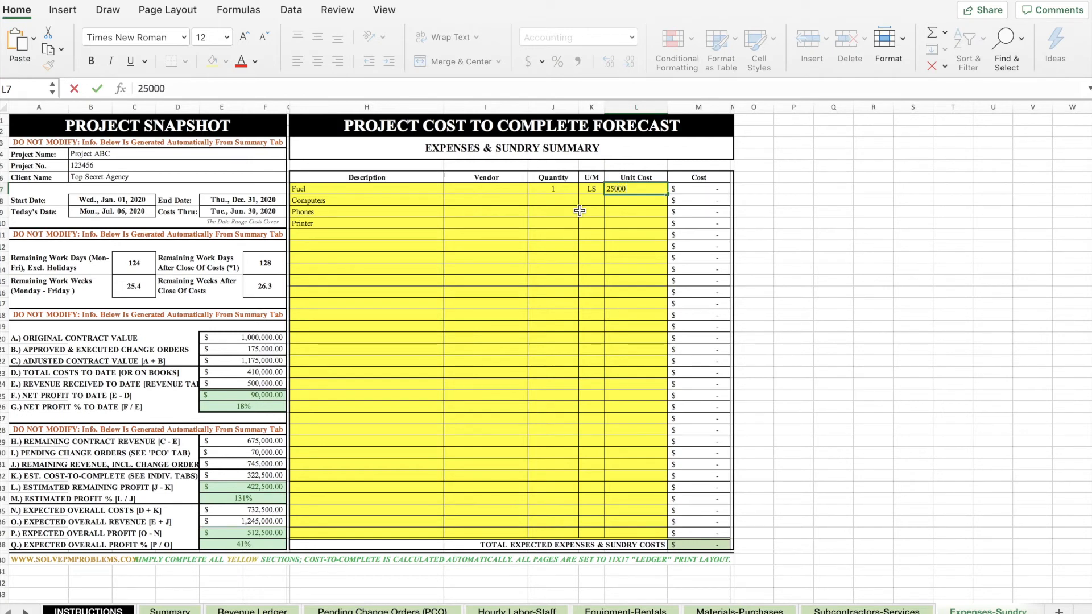
{"action": "key", "text": "Return"}
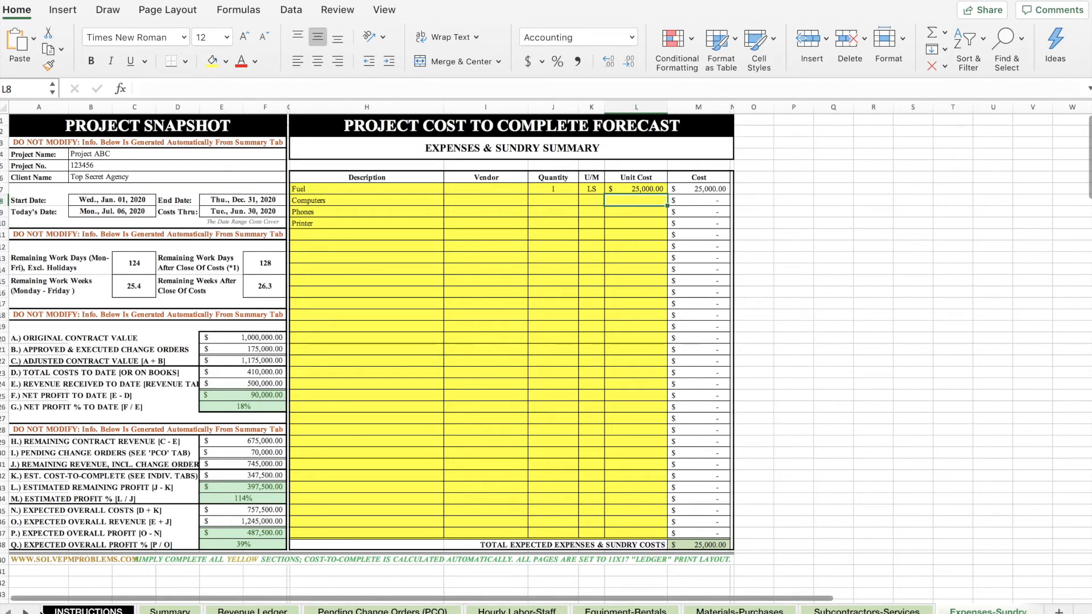
In the first two rows of the Overhead sheet, enter Management as the type
{"action": "scroll", "coordinate": [511, 610], "scroll_direction": "right", "scroll_amount": 5}
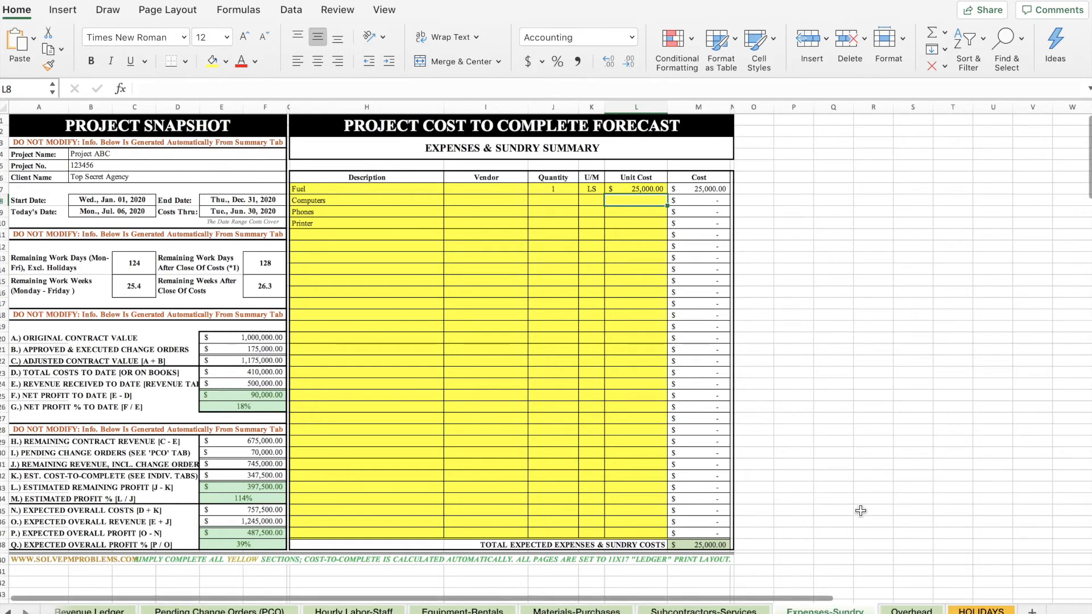
{"action": "left_click", "coordinate": [910, 611]}
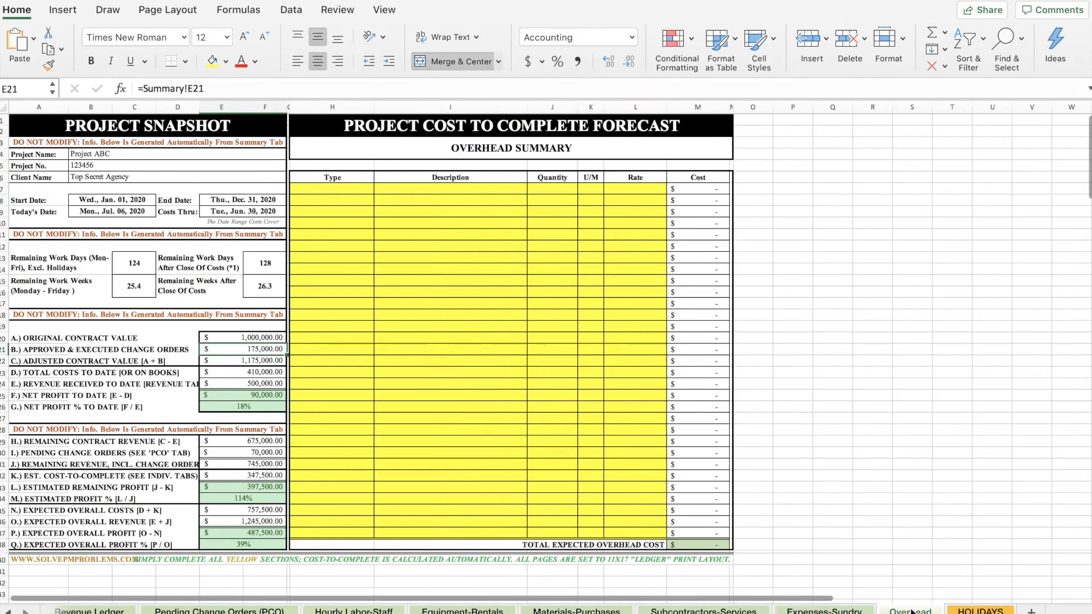
{"action": "left_click", "coordinate": [344, 188]}
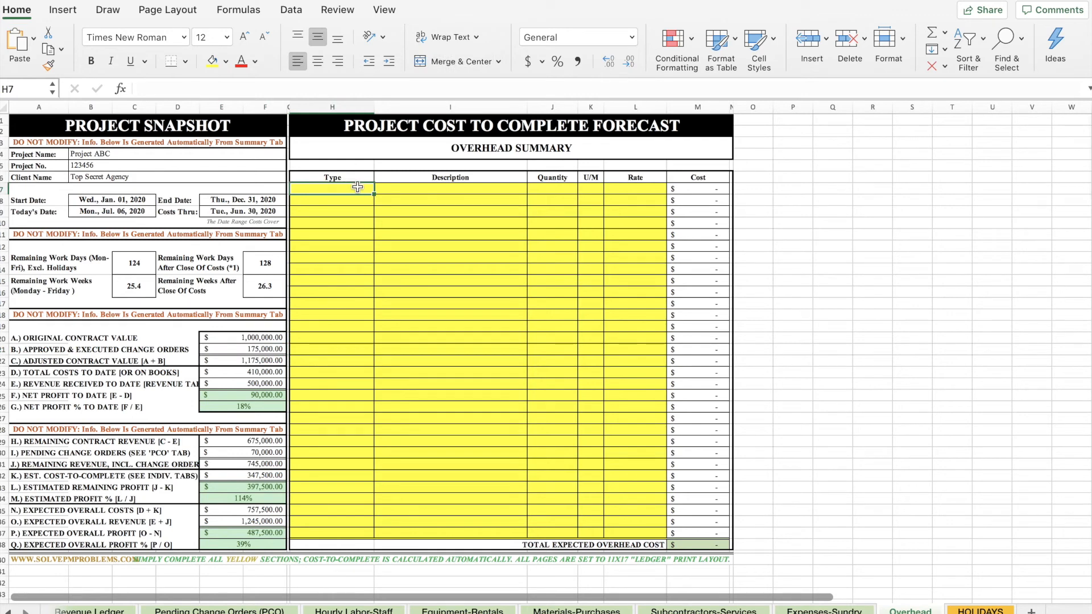
{"action": "type", "text": "Management"}
{"action": "key", "text": "Return"}
{"action": "type", "text": "M"}
Enter Project Manager as the description of the first Management row
{"action": "left_click", "coordinate": [394, 188]}
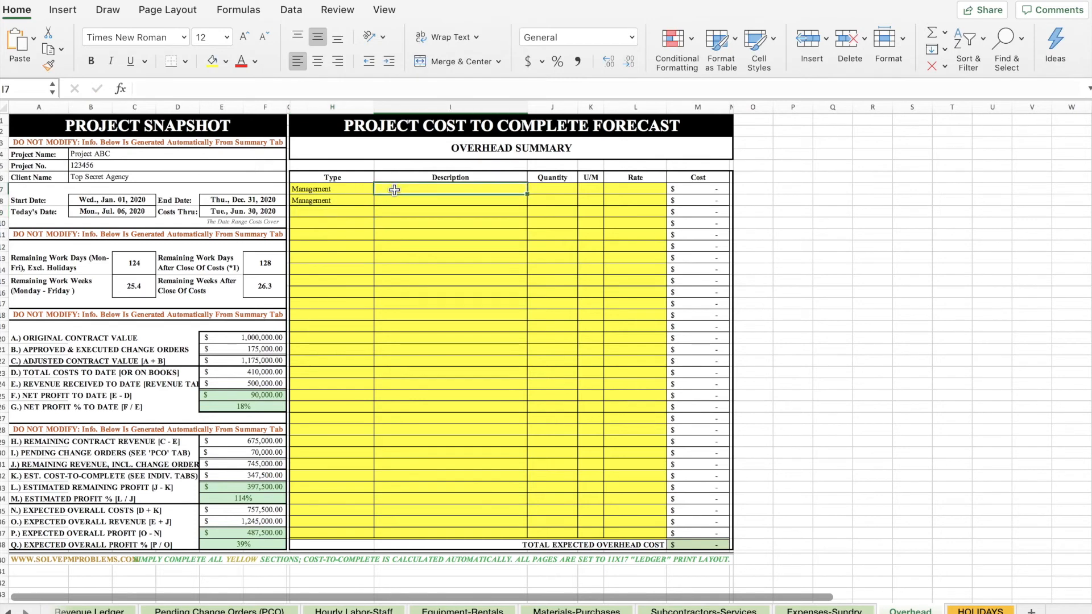
{"action": "type", "text": "Proje"}
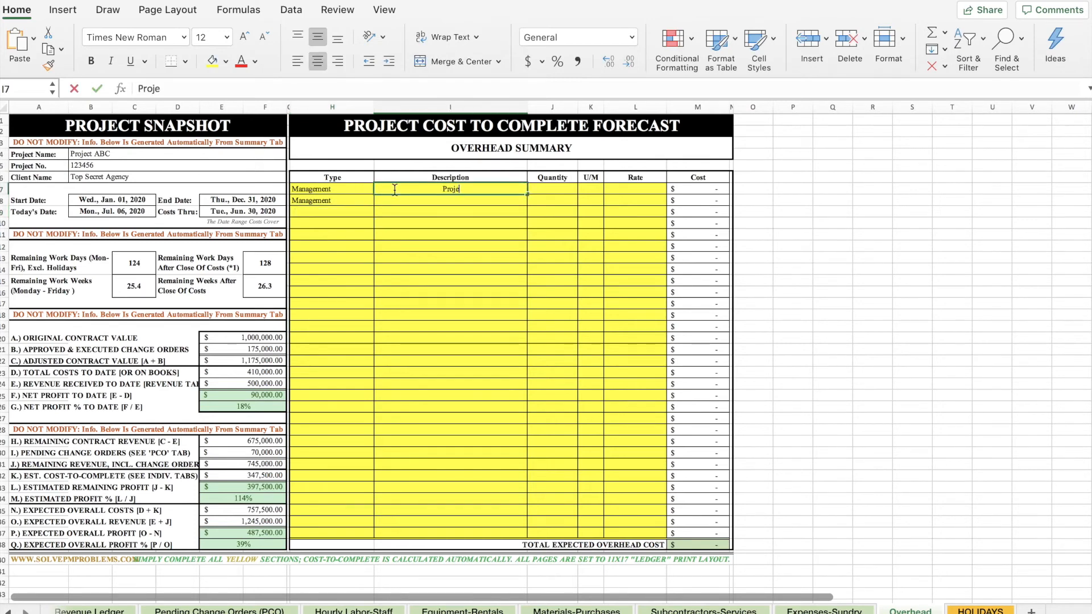
{"action": "type", "text": "ct Manager"}
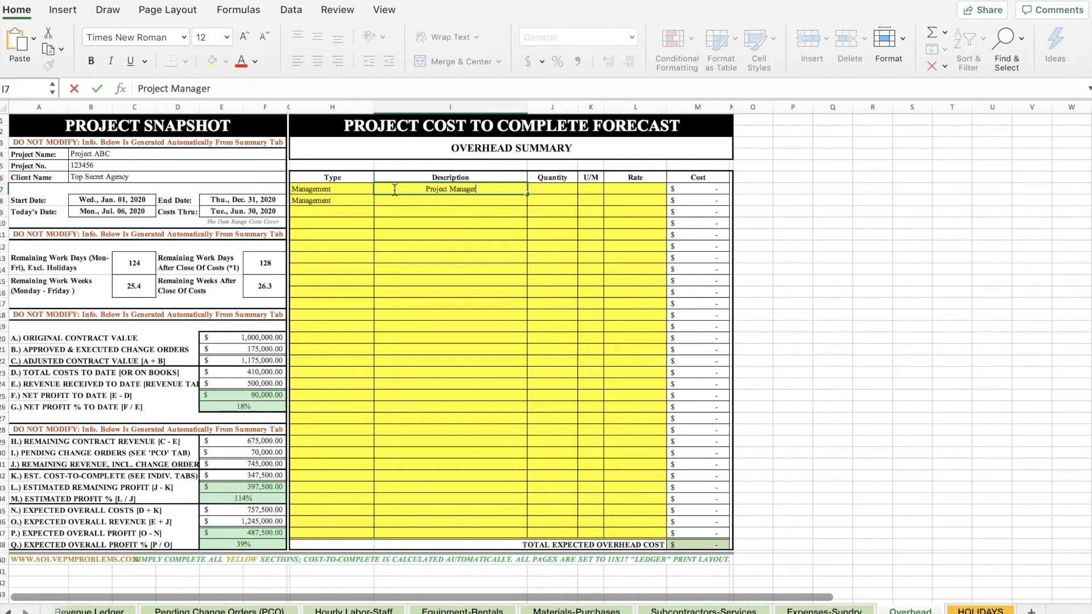
{"action": "key", "text": "Return"}
{"action": "left_click", "coordinate": [394, 189]}
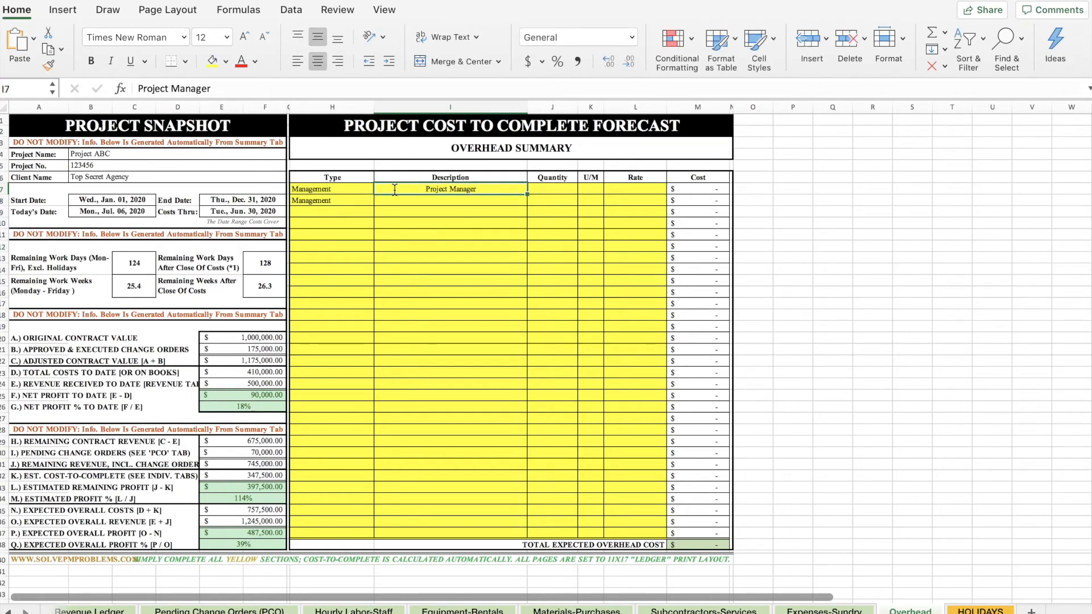
Give the Project Manager row a quantity of 20 and unit of measure WK
{"action": "key", "text": "Tab"}
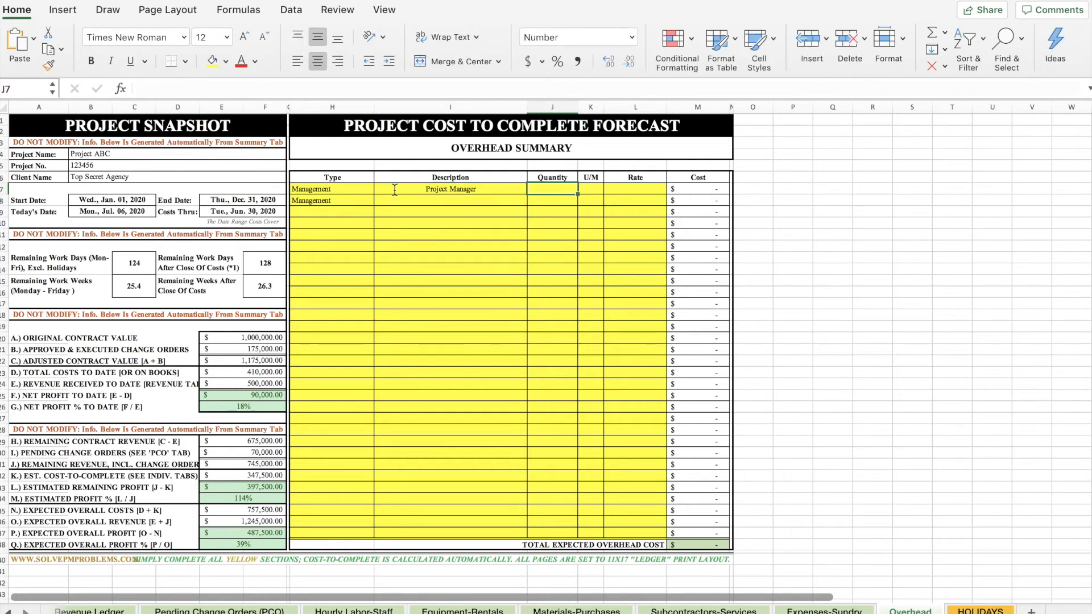
{"action": "type", "text": "20"}
{"action": "key", "text": "Tab"}
{"action": "type", "text": "WK"}
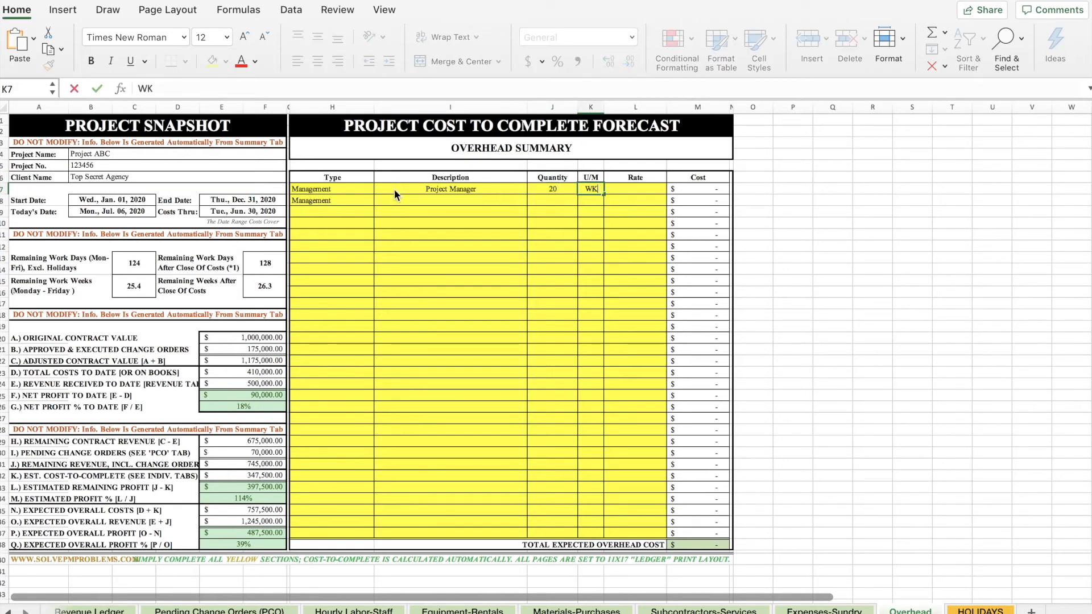
{"action": "key", "text": "Tab"}
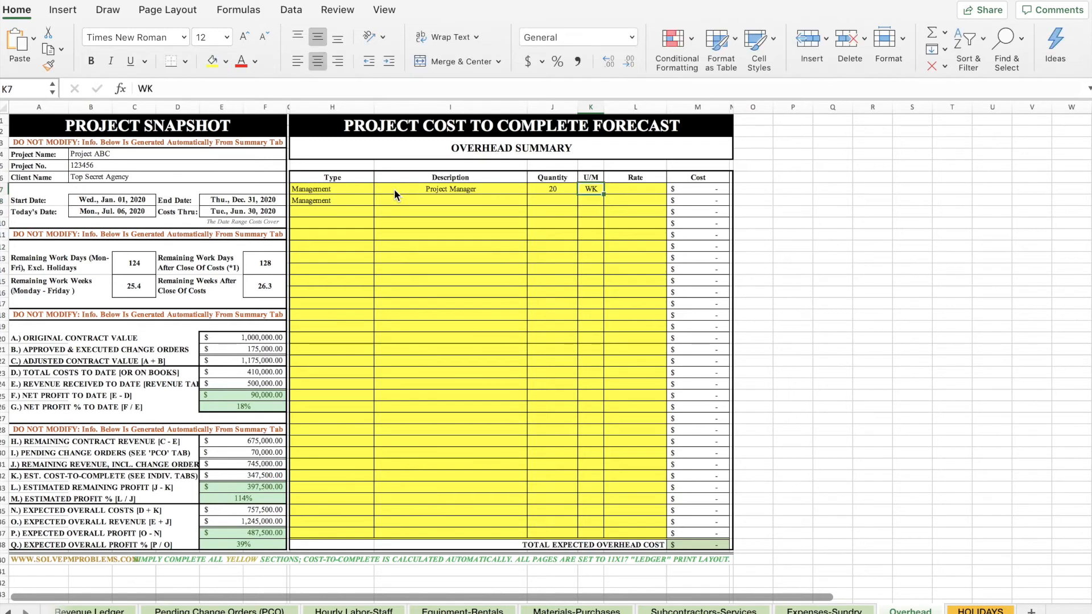
Give the Project Manager overhead row a rate of 2,000 and change its quantity to 25
{"action": "type", "text": "2000"}
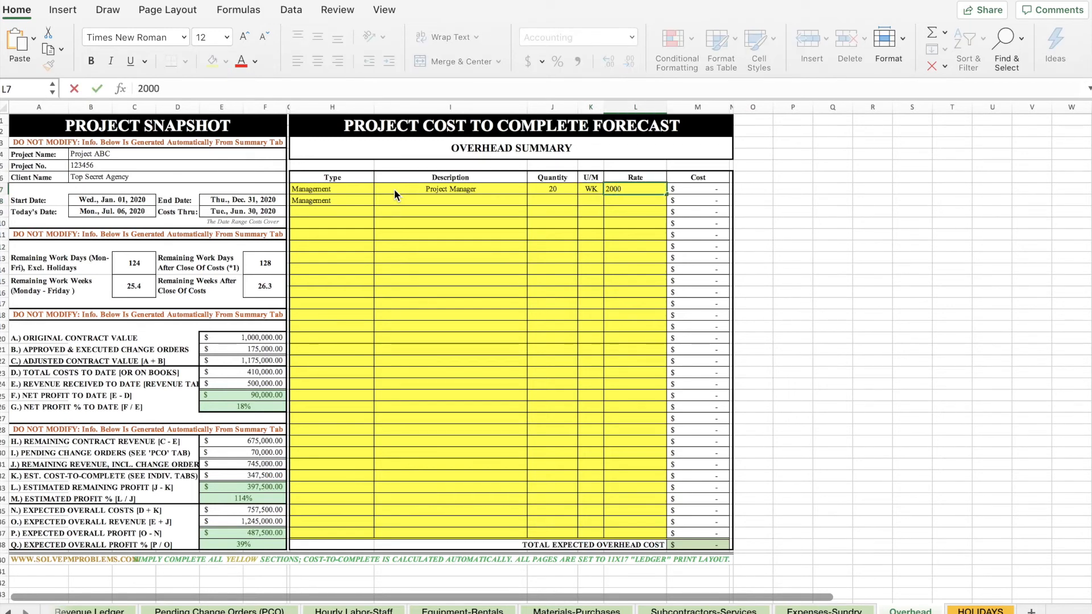
{"action": "key", "text": "Return"}
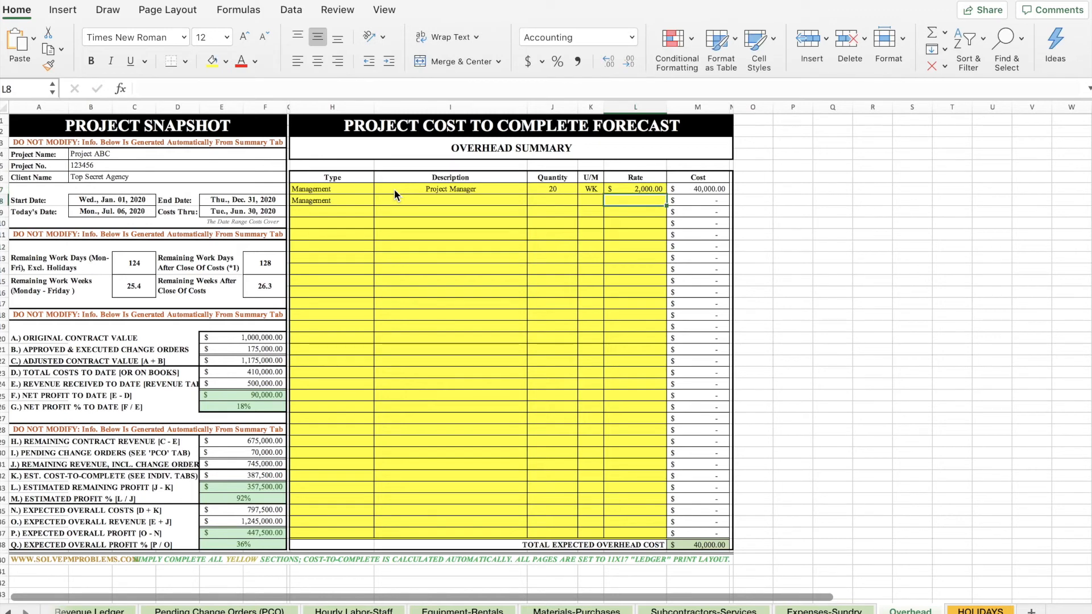
{"action": "key", "text": "Left"}
{"action": "key", "text": "Left"}
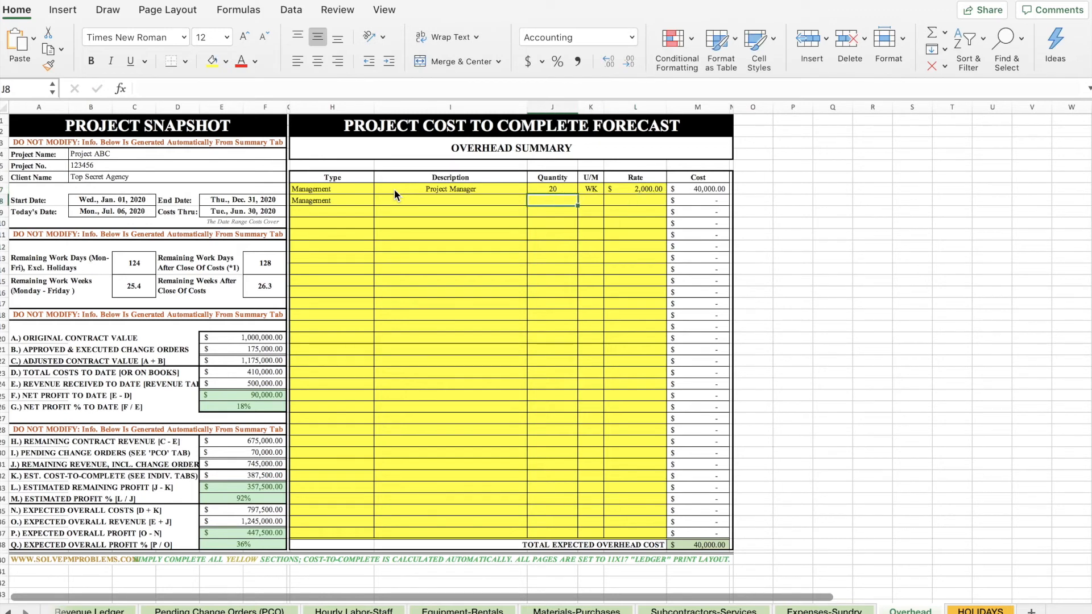
{"action": "key", "text": "Up"}
{"action": "type", "text": "25"}
{"action": "key", "text": "Return"}
Enter Asst. Project Manager (x2) as the description of the second Management row
{"action": "key", "text": "Left"}
{"action": "type", "text": "Ass"}
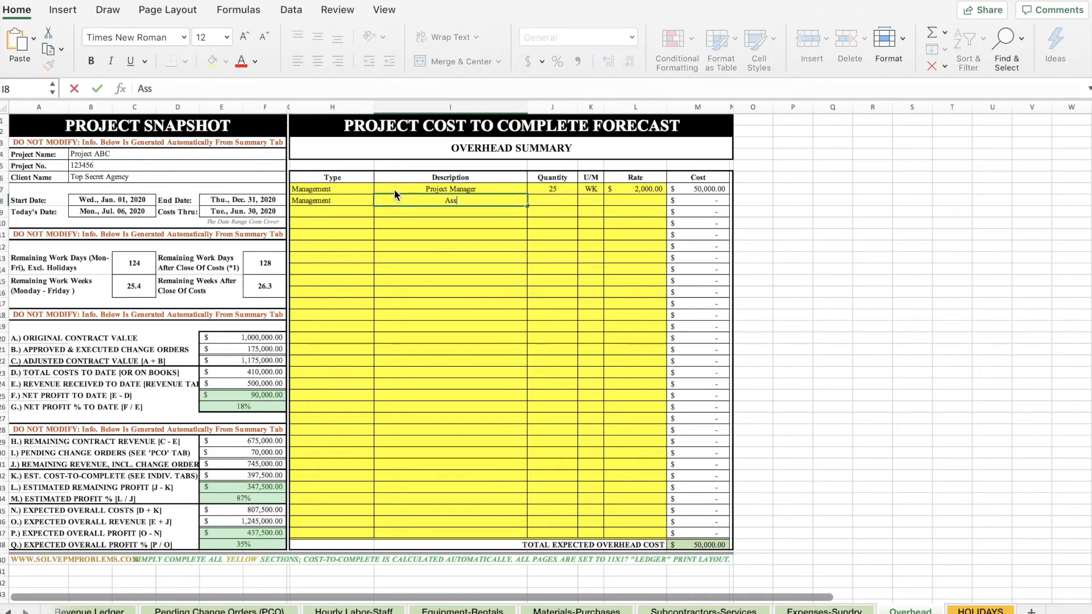
{"action": "type", "text": "t. Project Manager "}
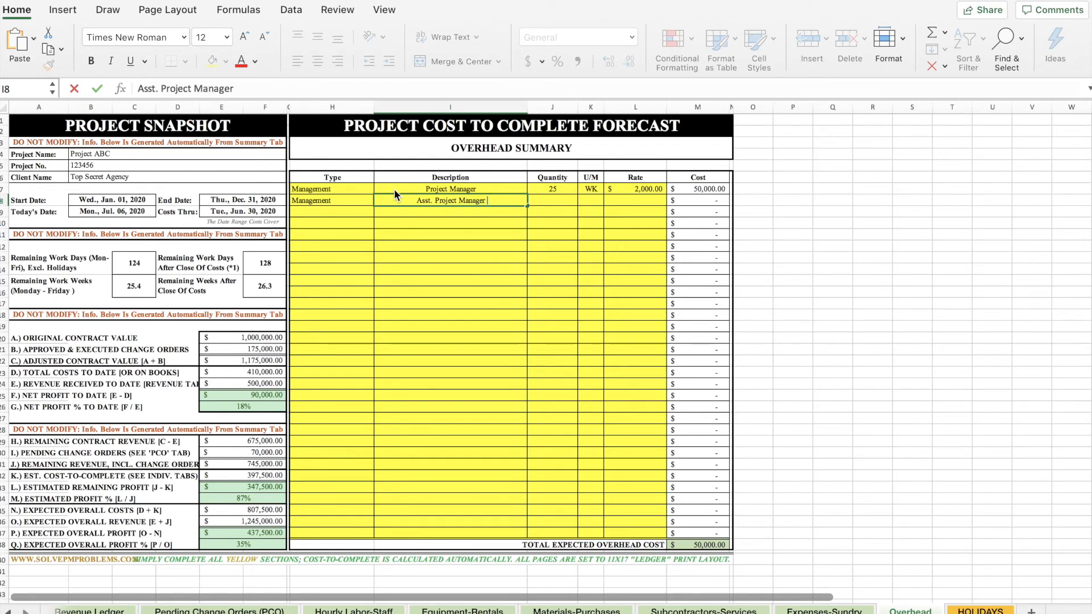
{"action": "type", "text": "(x2"}
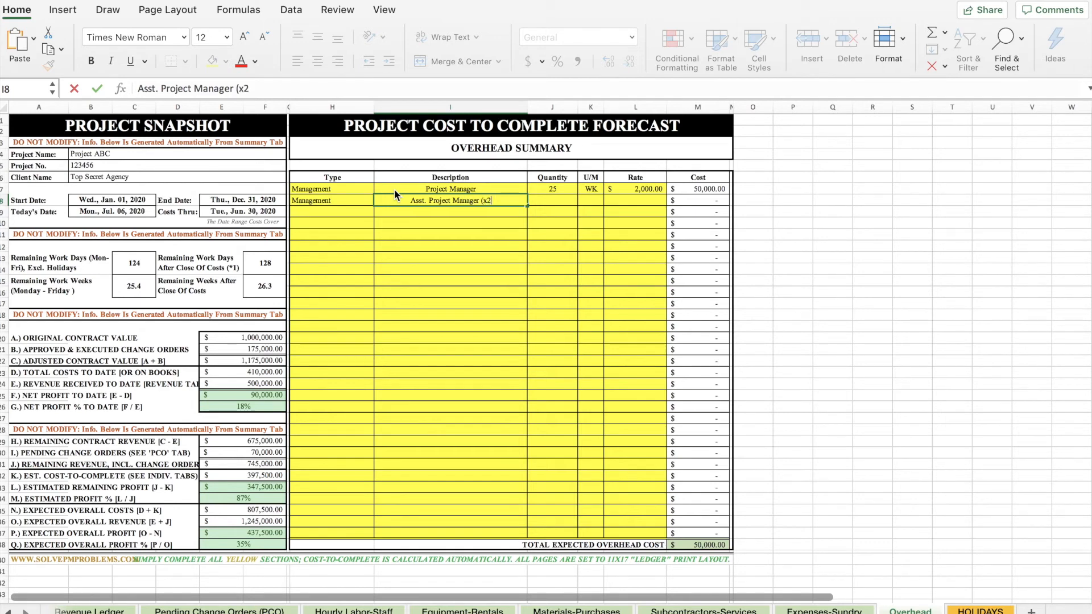
{"action": "type", "text": ")"}
{"action": "key", "text": "ctrl+Return"}
{"action": "key", "text": "Tab"}
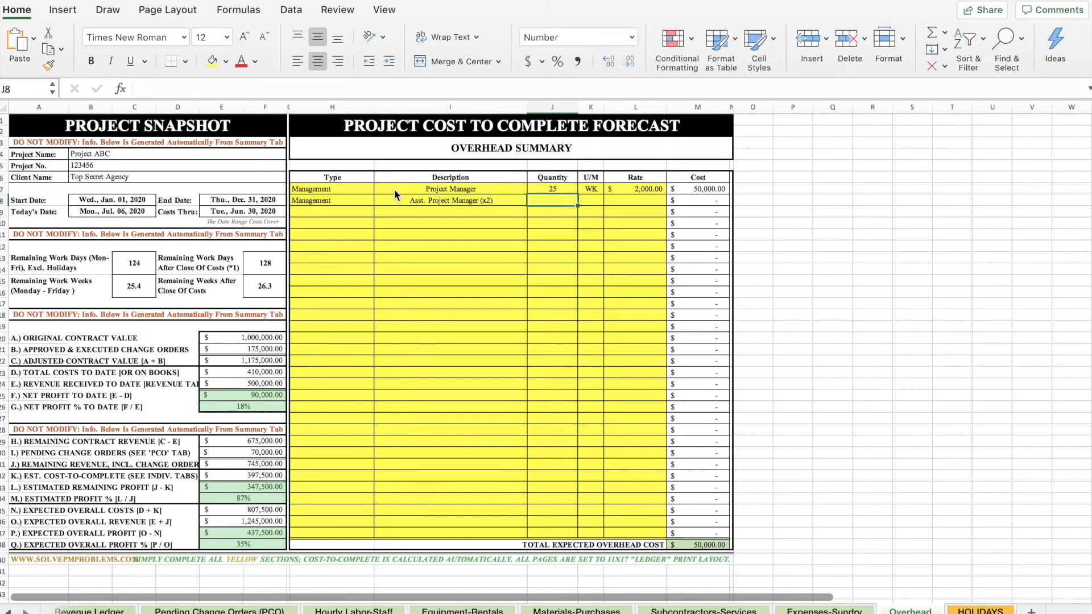
Give the Asst. Project Manager row a quantity of 20, unit of measure WK and a rate of 1,500
{"action": "type", "text": "20"}
{"action": "key", "text": "Tab"}
{"action": "key", "text": "Tab"}
{"action": "key", "text": "shift+Tab"}
{"action": "type", "text": "WK"}
{"action": "key", "text": "Return"}
{"action": "key", "text": "Up"}
{"action": "key", "text": "Tab"}
{"action": "type", "text": "1500"}
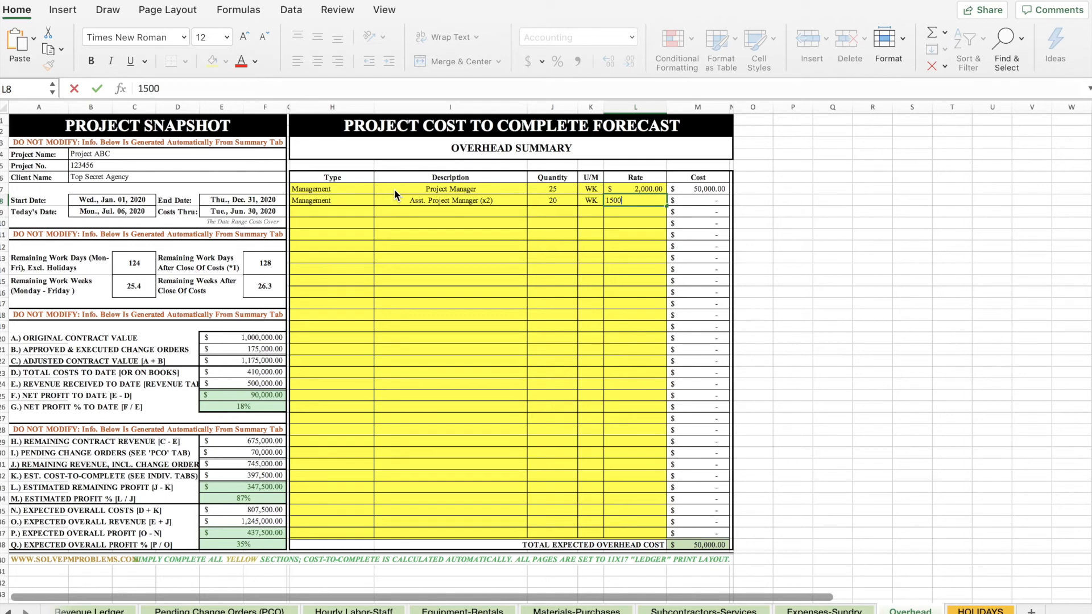
{"action": "key", "text": "Return"}
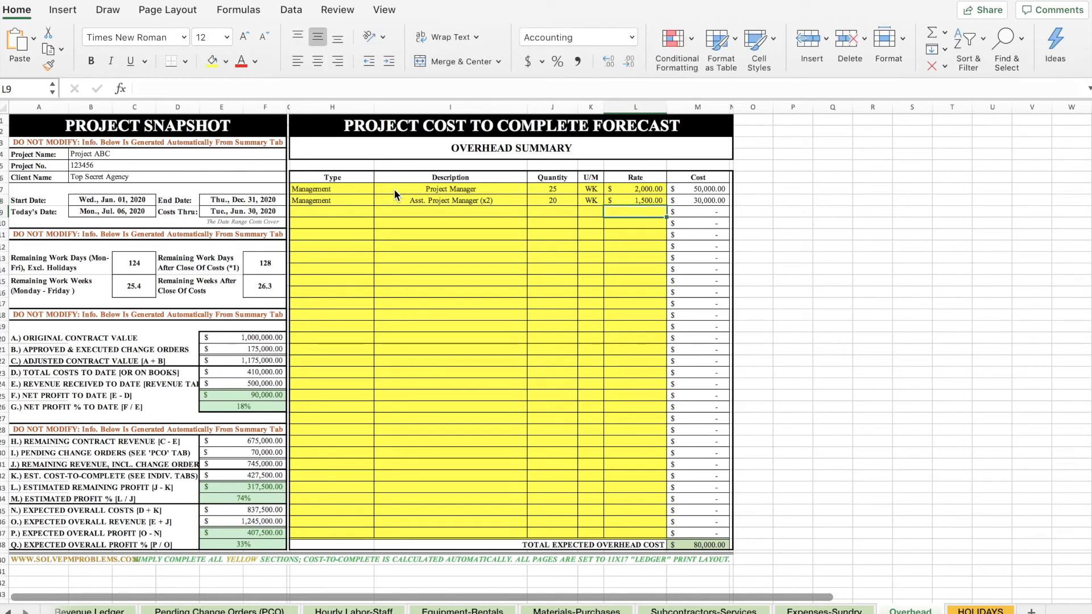
Add a third overhead row with type Site Office and description Jobsite Trailer
{"action": "key", "text": "Left"}
{"action": "key", "text": "Left"}
{"action": "key", "text": "Left"}
{"action": "key", "text": "Left"}
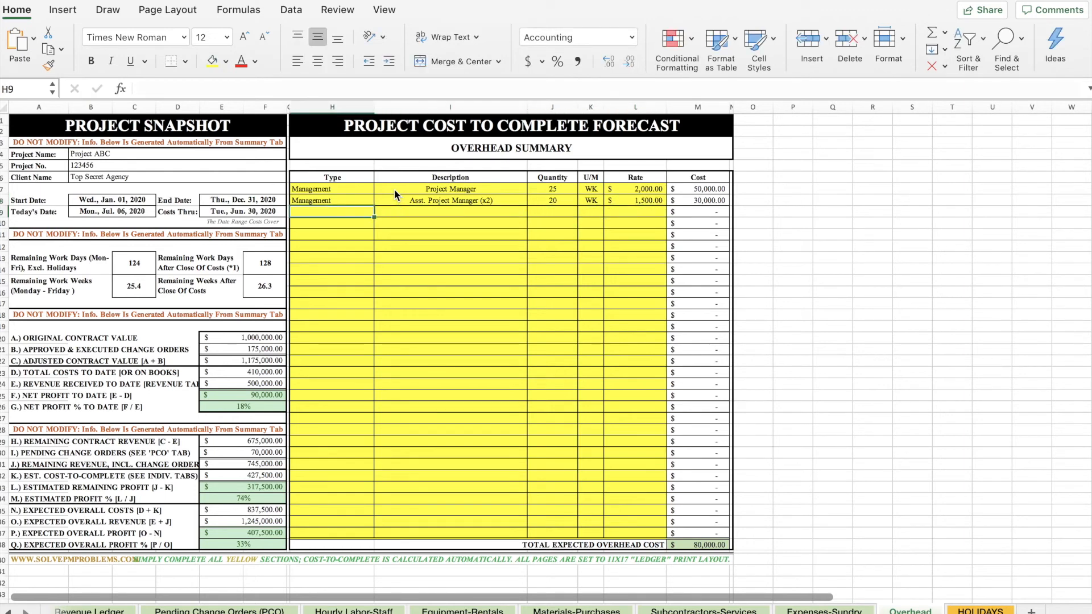
{"action": "type", "text": "Site Office"}
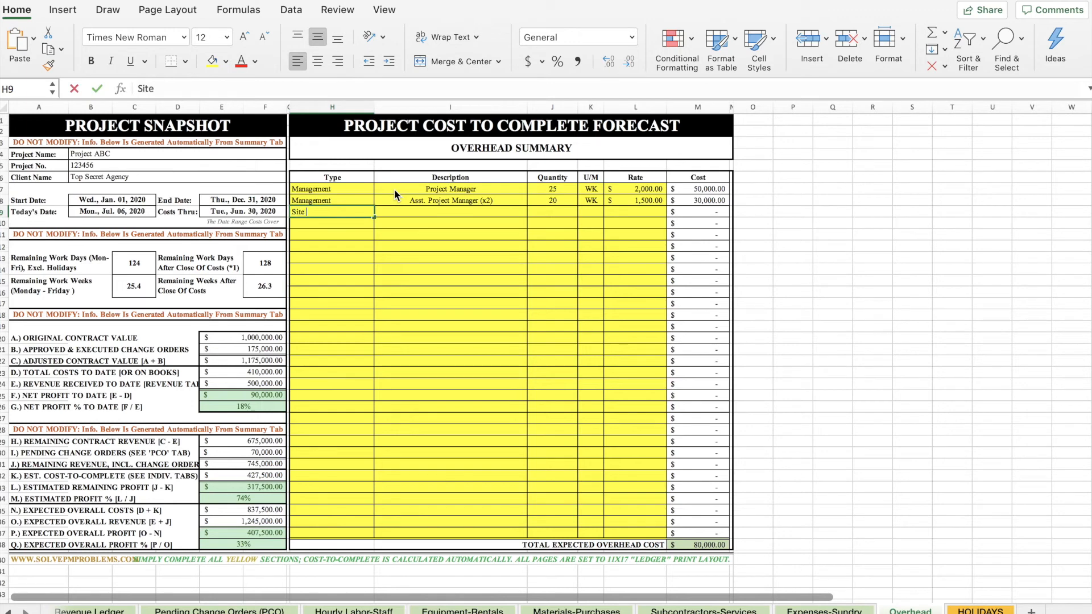
{"action": "key", "text": "Return"}
{"action": "key", "text": "Up"}
{"action": "key", "text": "Right"}
{"action": "type", "text": "Jobsite Trailer"}
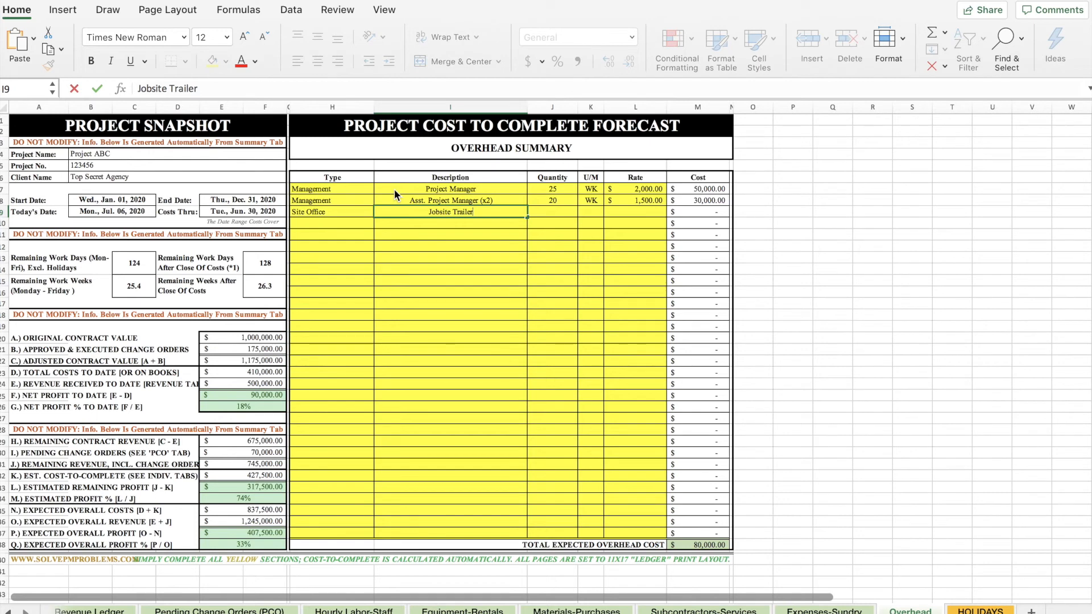
{"action": "key", "text": "Return"}
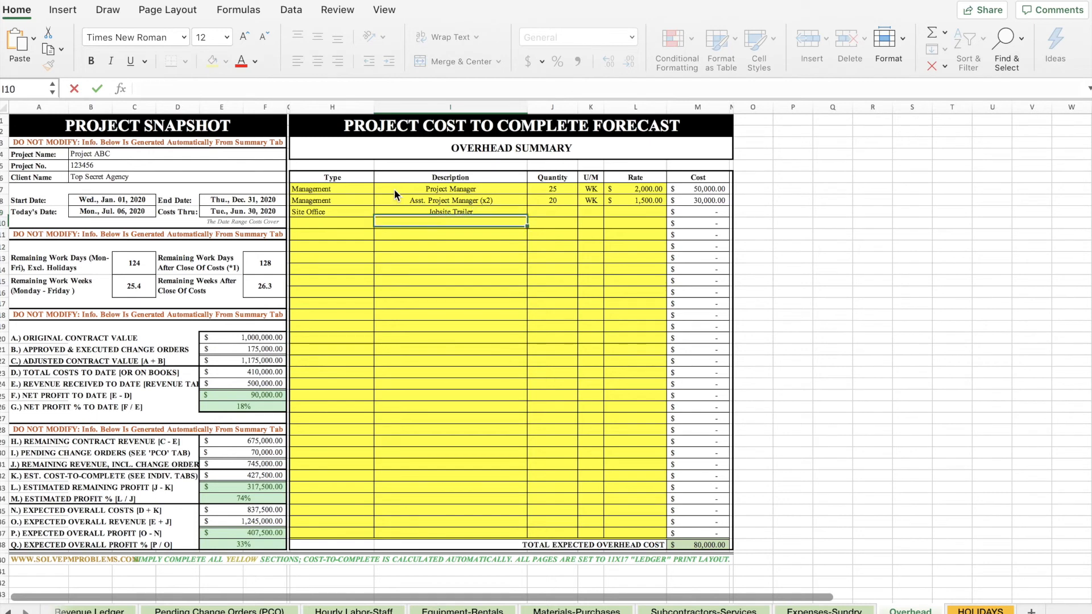
Give the Jobsite Trailer row a quantity of 20, unit of measure WK and a rate of 1,000
{"action": "key", "text": "Up"}
{"action": "key", "text": "Right"}
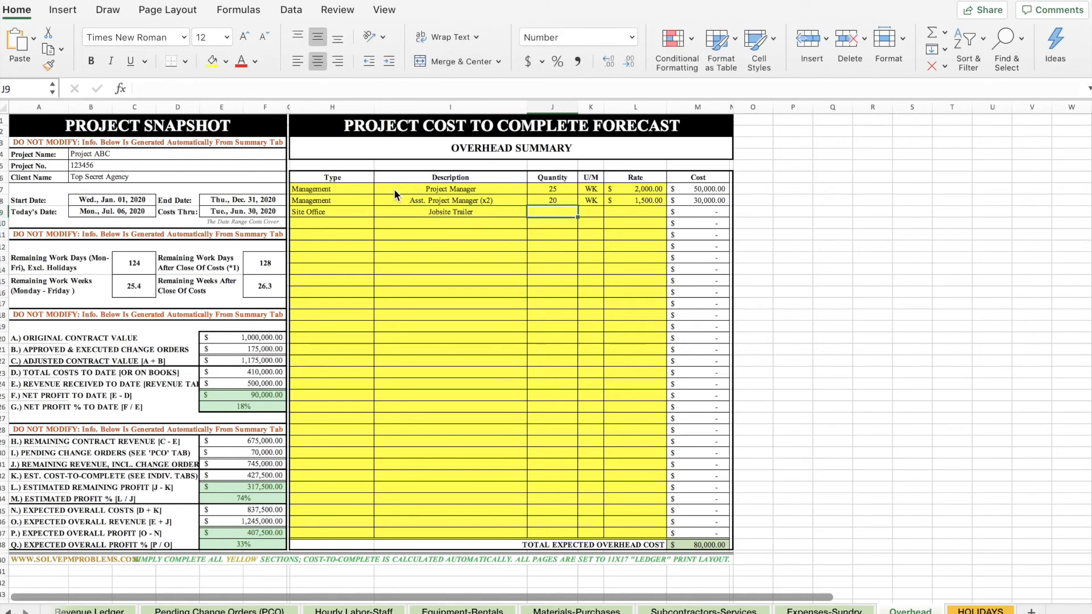
{"action": "type", "text": "20"}
{"action": "key", "text": "Return"}
{"action": "key", "text": "Up"}
{"action": "key", "text": "Right"}
{"action": "type", "text": "WK"}
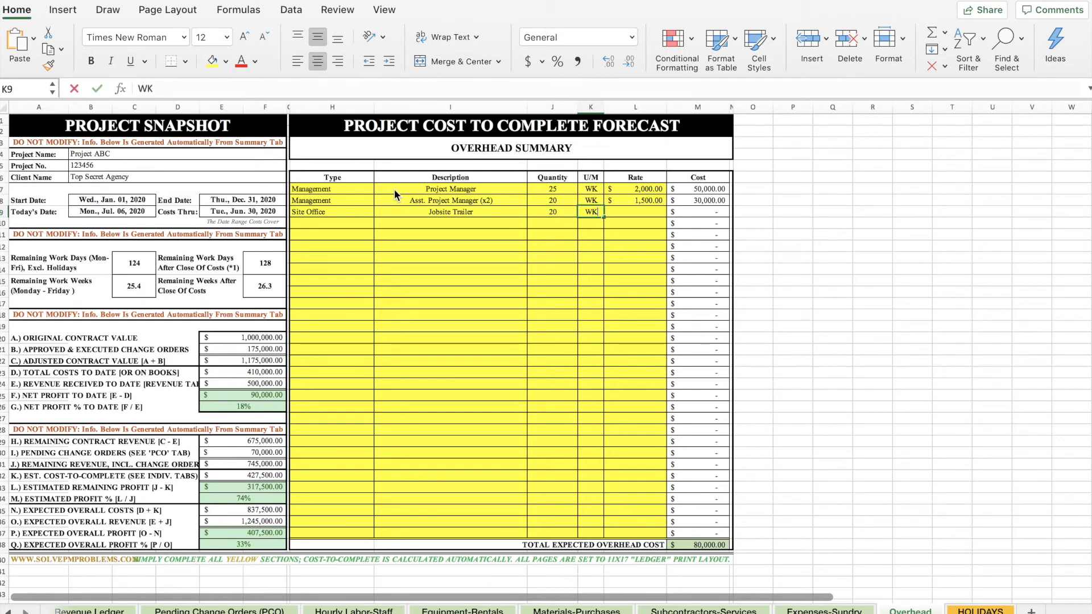
{"action": "key", "text": "Right"}
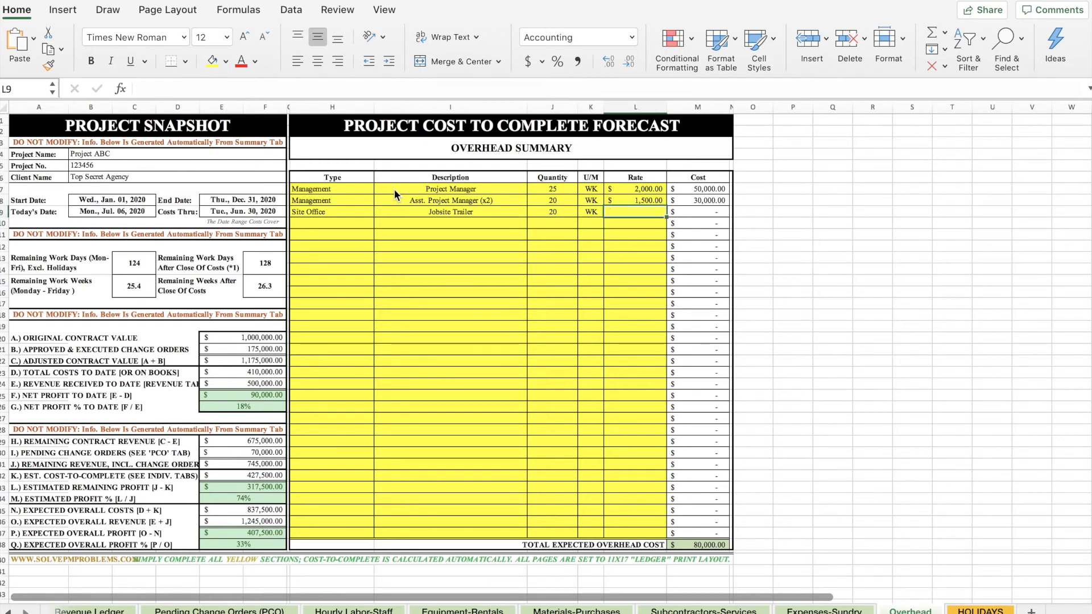
{"action": "type", "text": "1,000"}
{"action": "key", "text": "Return"}
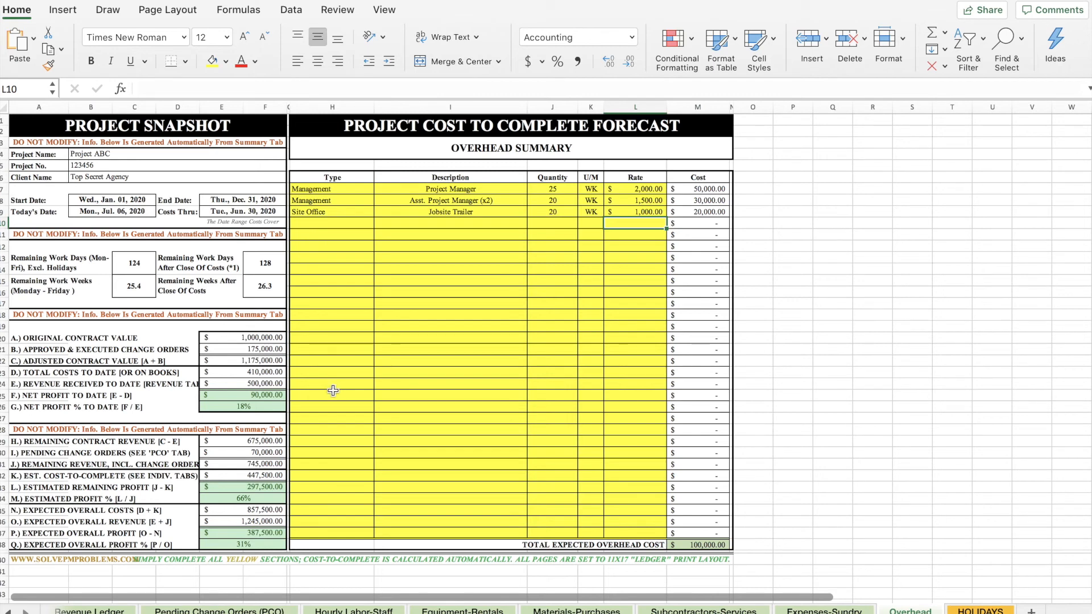
In the second row of the Hourly Labor-Staff sheet, enter the work task Labor For Misc Work and the trade Carpenters
{"action": "left_click", "coordinate": [373, 611]}
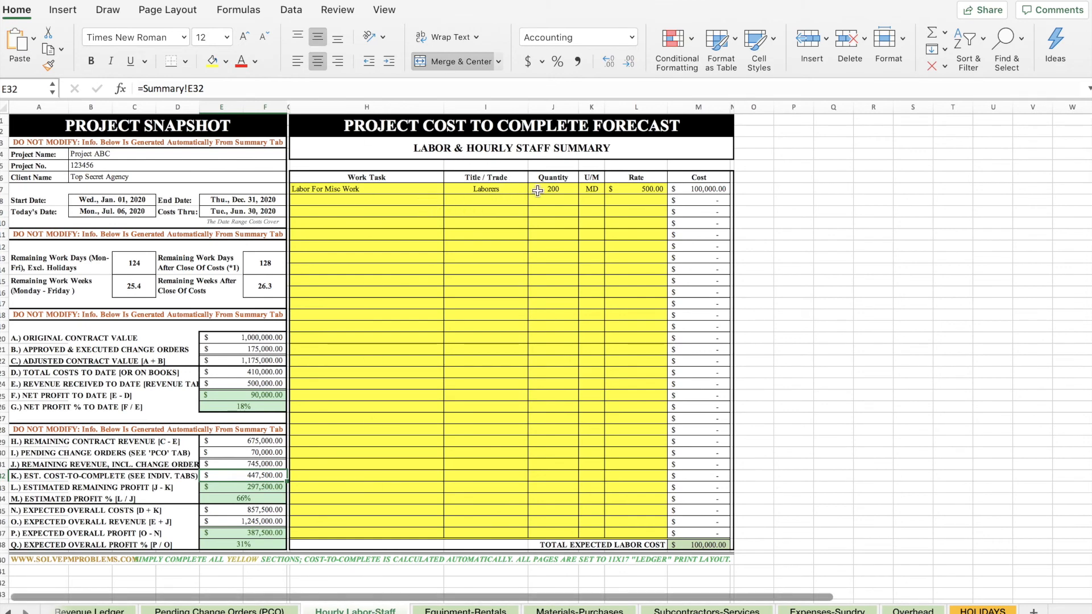
{"action": "left_click", "coordinate": [439, 204]}
{"action": "type", "text": "Labor For Misc Work"}
{"action": "key", "text": "Tab"}
{"action": "type", "text": "Carpenters"}
{"action": "key", "text": "Tab"}
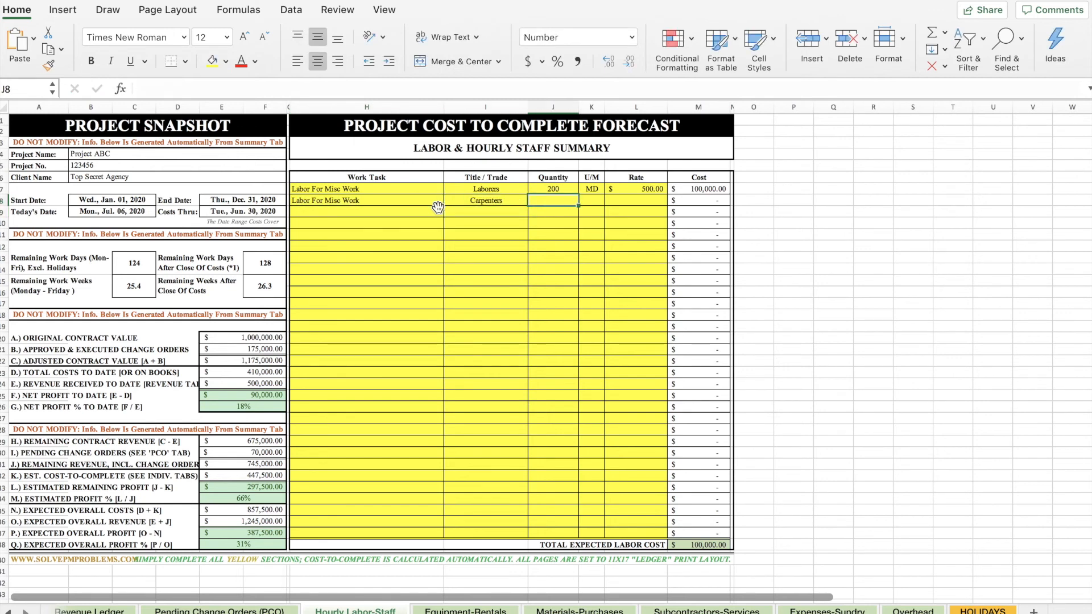
Give the Carpenters row a quantity of 200, unit of measure MD and a rate of 650
{"action": "type", "text": "200"}
{"action": "key", "text": "Return"}
{"action": "key", "text": "Up"}
{"action": "key", "text": "Right"}
{"action": "type", "text": "MD"}
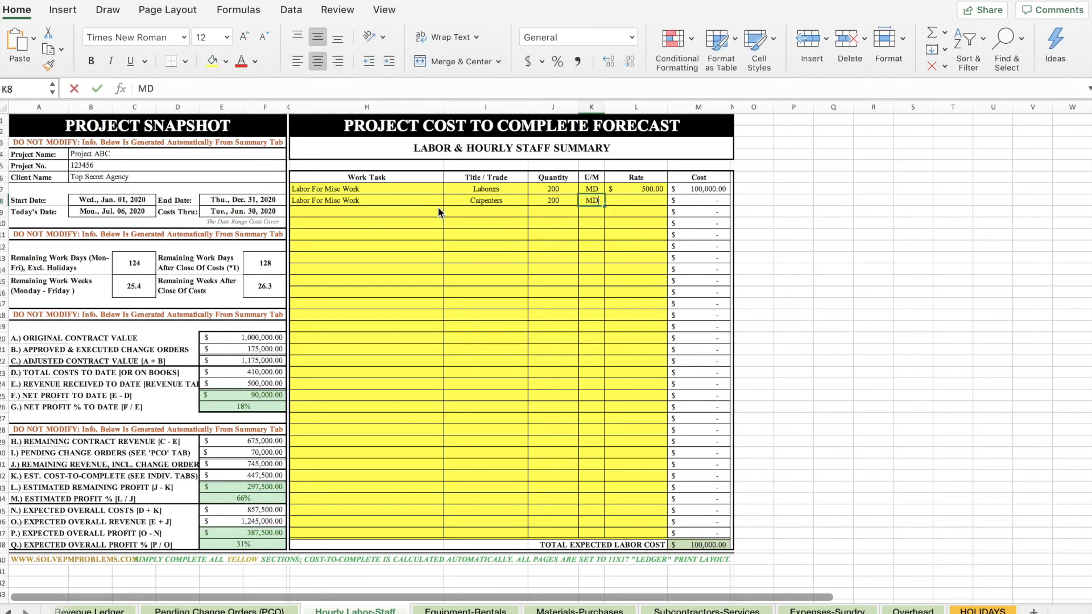
{"action": "key", "text": "Tab"}
{"action": "type", "text": "65"}
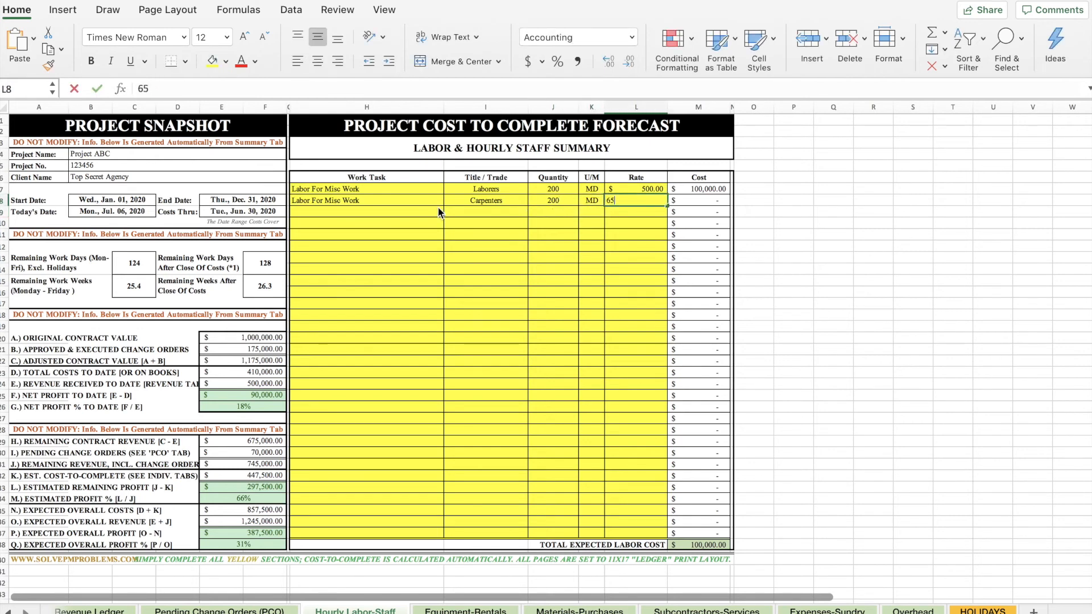
{"action": "type", "text": "0"}
{"action": "key", "text": "Return"}
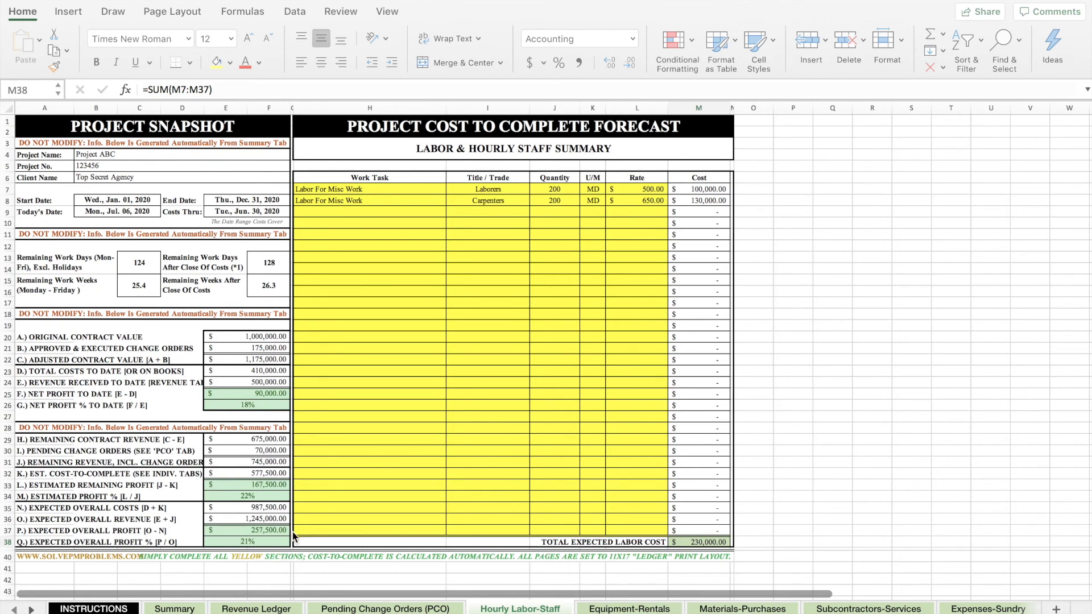
Examine the Project Snapshot forecast figures one by one, from remaining contract revenue through expected overall profit percentage
{"action": "left_click", "coordinate": [212, 439]}
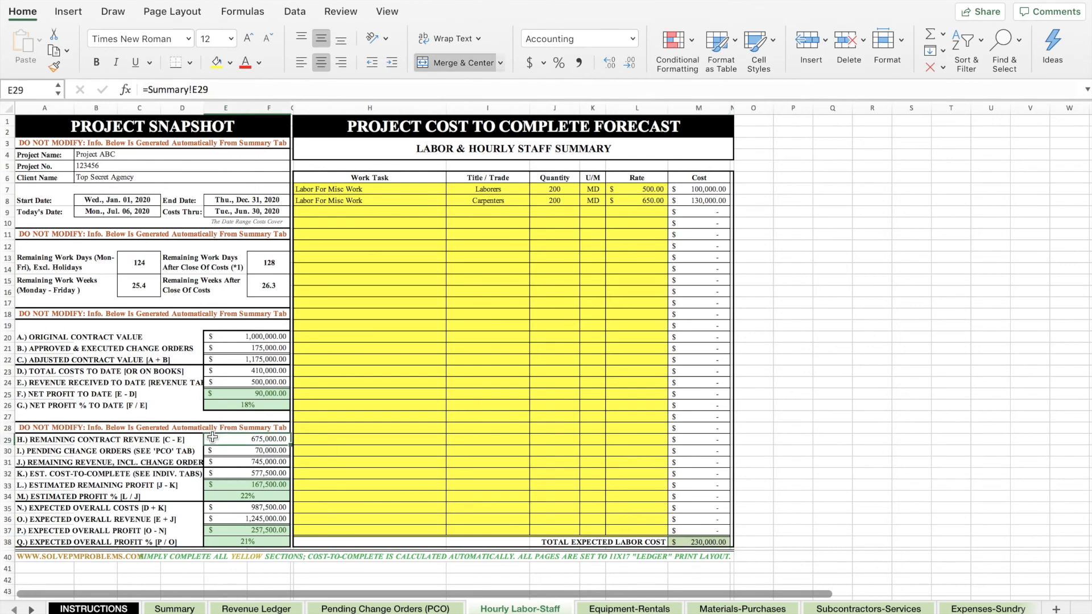
{"action": "left_click", "coordinate": [214, 450]}
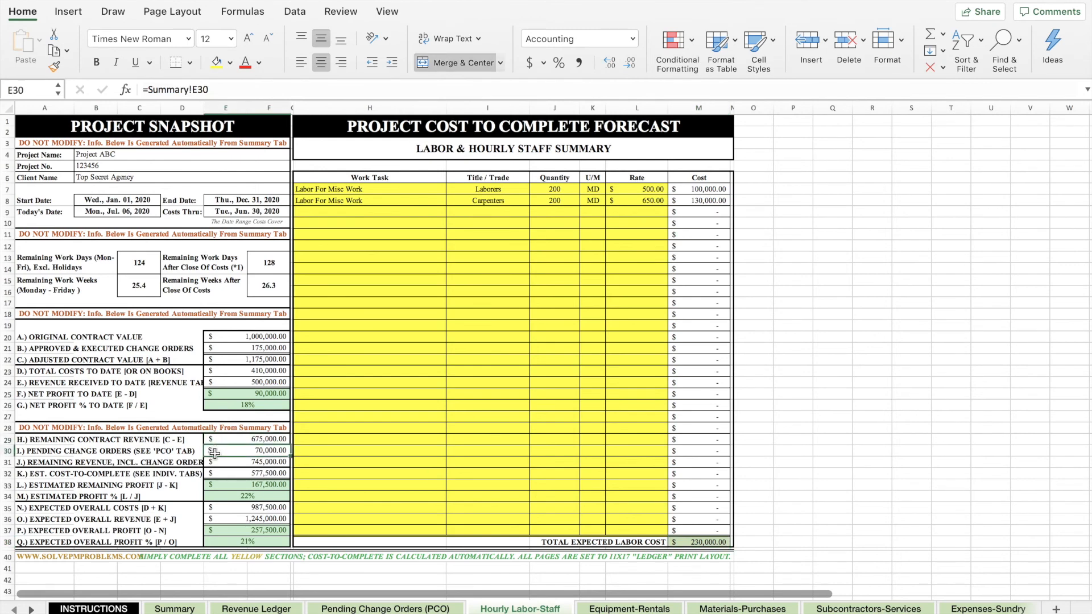
{"action": "left_click", "coordinate": [215, 463]}
{"action": "left_click", "coordinate": [215, 473]}
{"action": "left_click", "coordinate": [215, 484]}
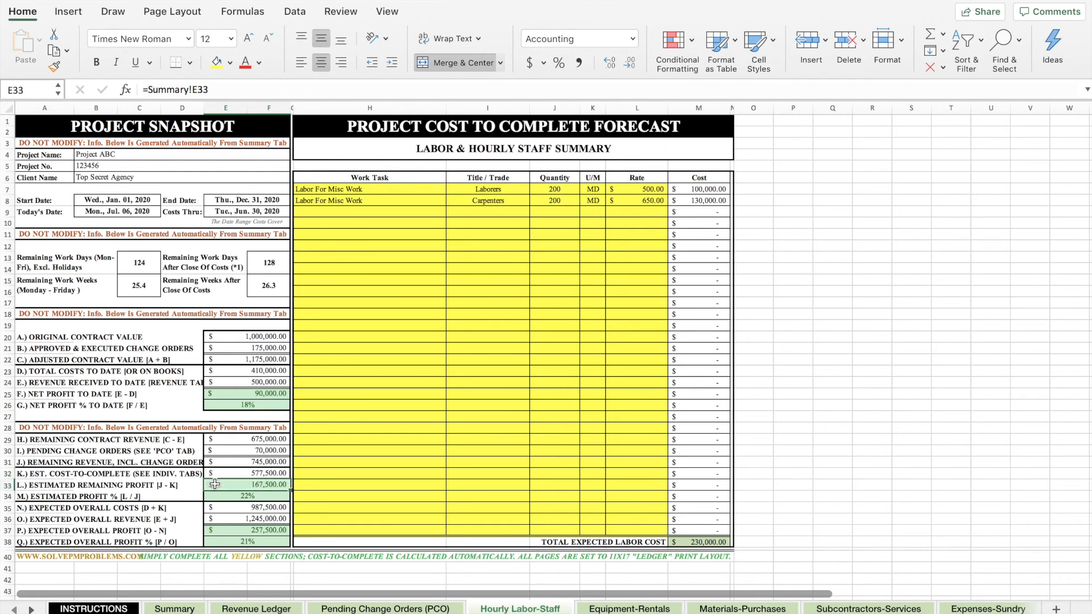
{"action": "left_click", "coordinate": [215, 496]}
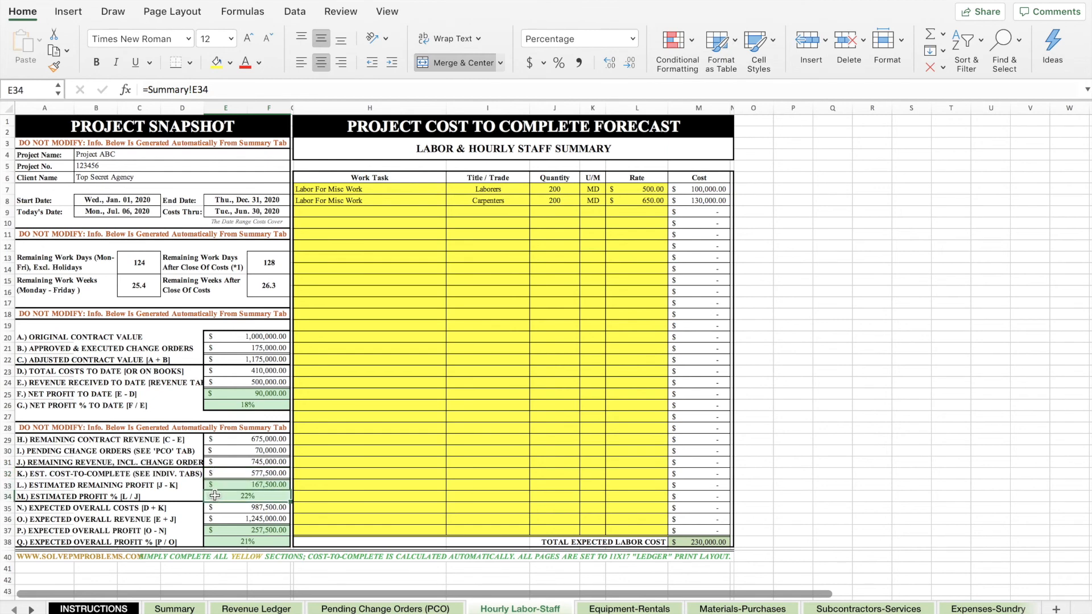
{"action": "left_click", "coordinate": [216, 507]}
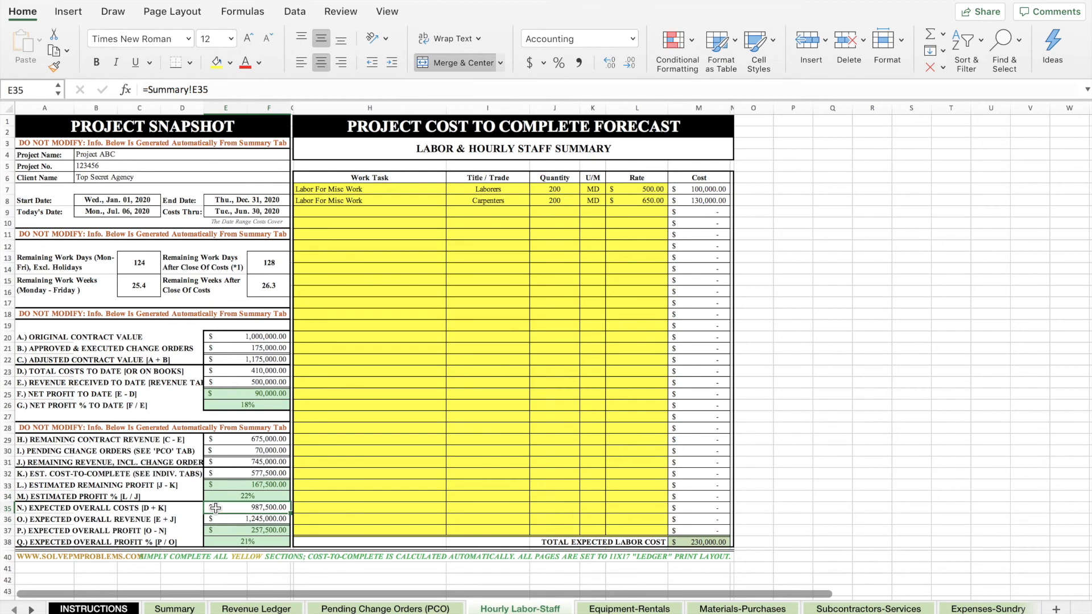
{"action": "left_click", "coordinate": [216, 517]}
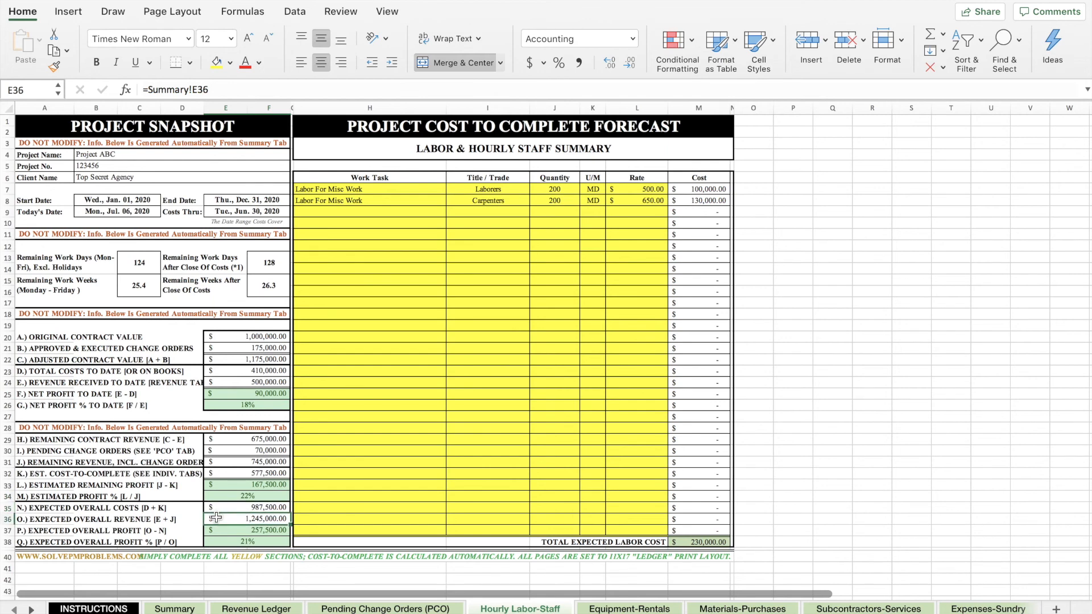
{"action": "left_click", "coordinate": [216, 529]}
{"action": "left_click", "coordinate": [216, 542]}
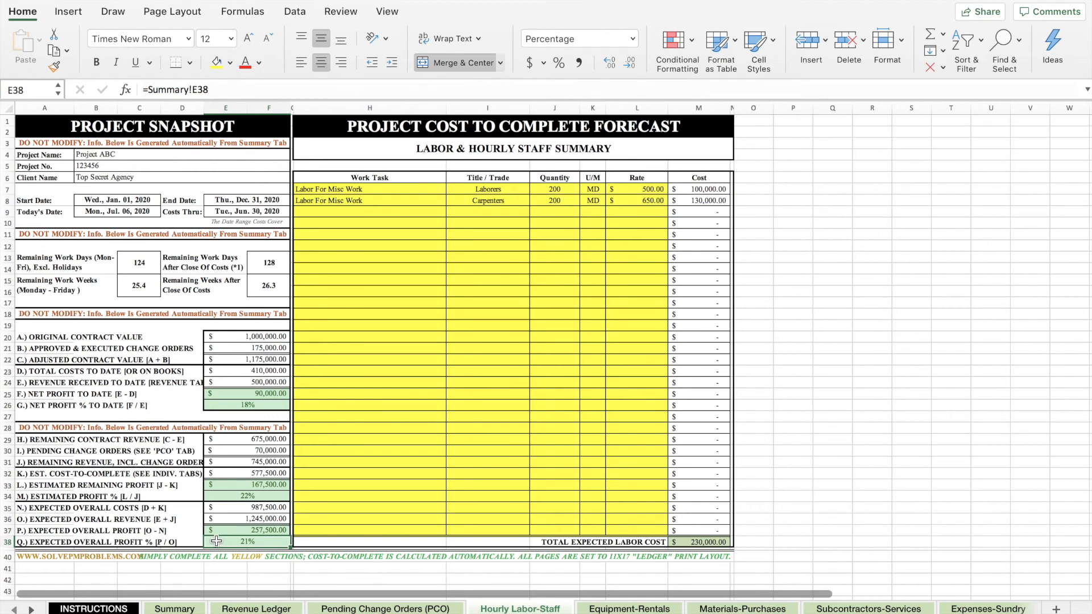
Open the Summary sheet and examine the Hourly Labor & Staff Summary section
{"action": "left_click", "coordinate": [192, 609]}
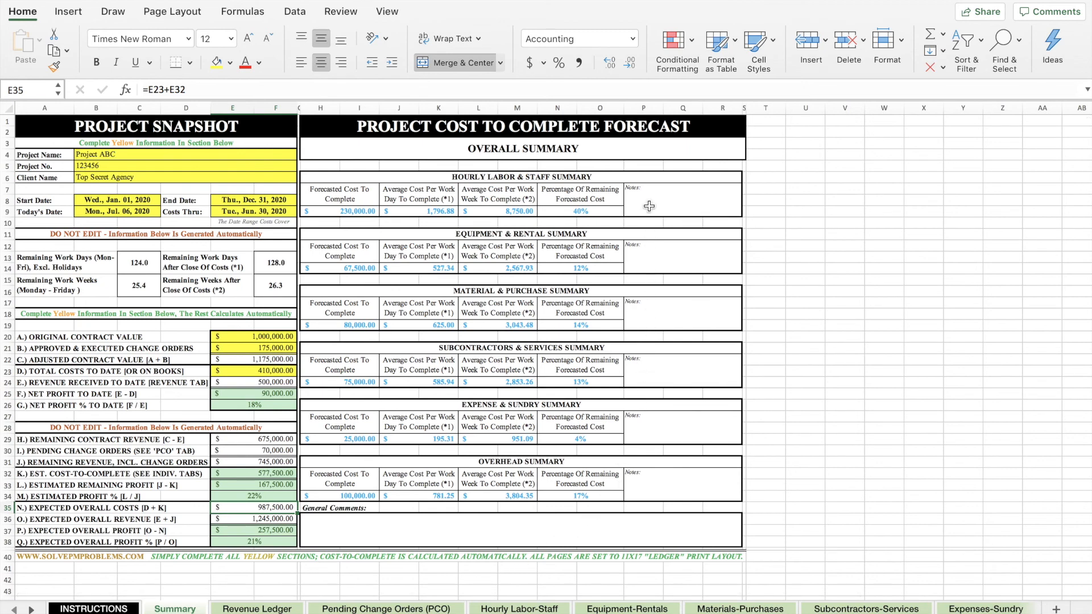
{"action": "left_click", "coordinate": [631, 177]}
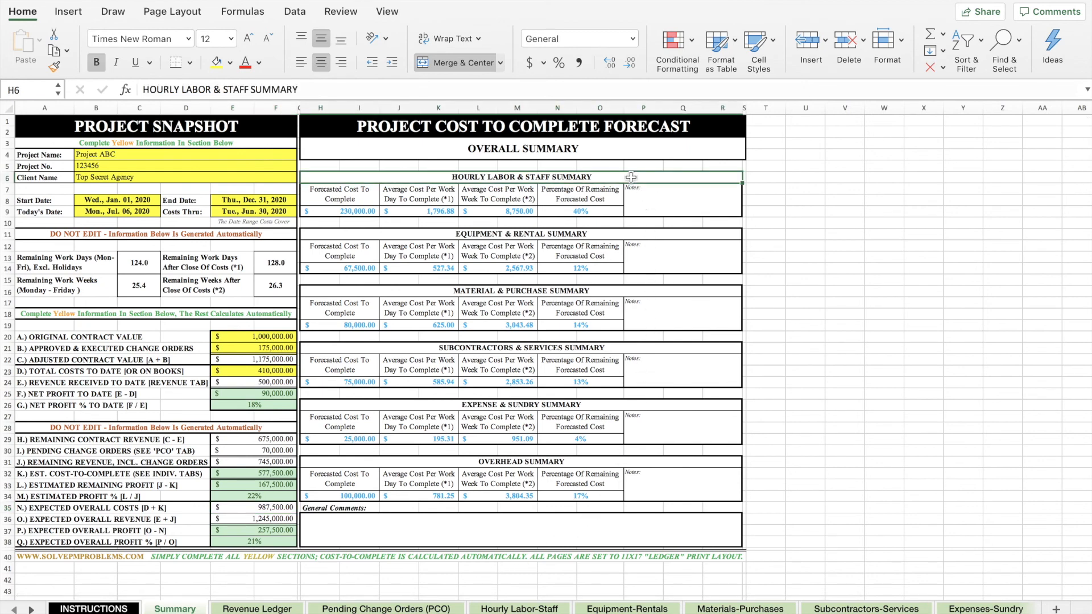